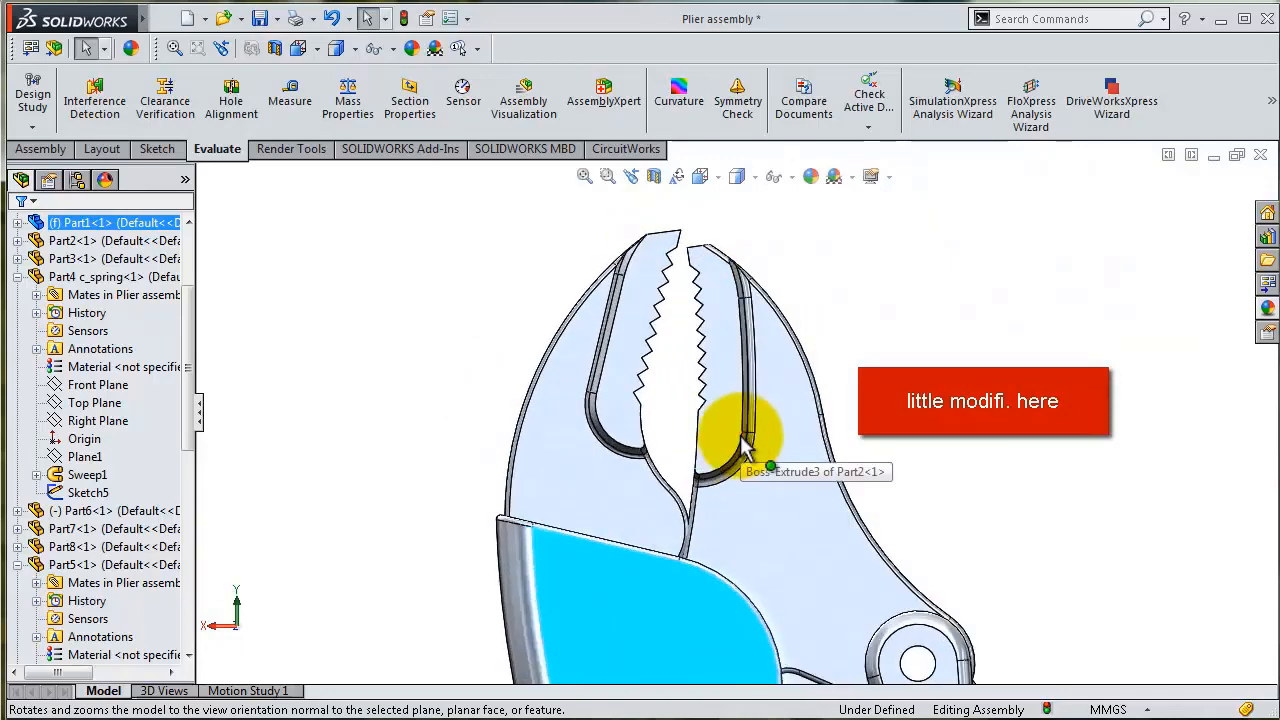
Open the fixed handle Part1 for editing in the context of the assembly and expand its feature list.
{"action": "scroll", "coordinate": [750, 425], "scroll_direction": "up", "scroll_amount": 1}
{"action": "left_click", "coordinate": [590, 574]}
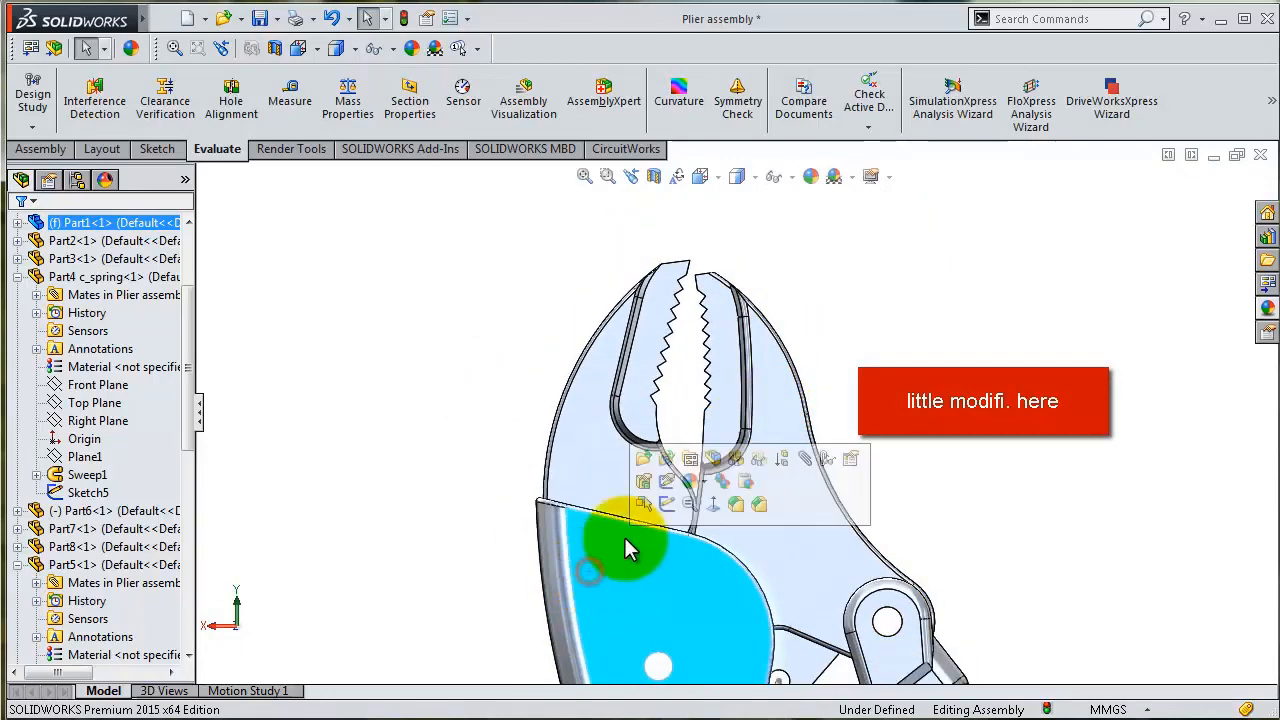
{"action": "left_click", "coordinate": [714, 459]}
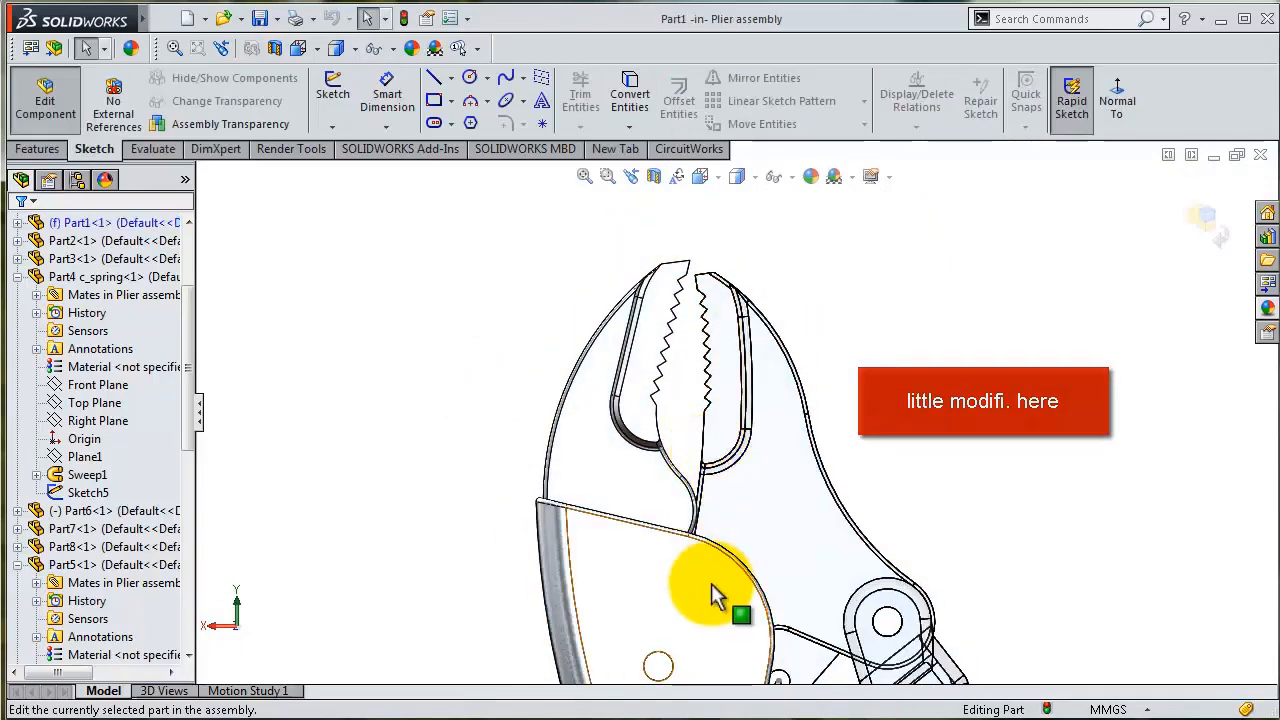
{"action": "scroll", "coordinate": [706, 586], "scroll_direction": "down", "scroll_amount": 2}
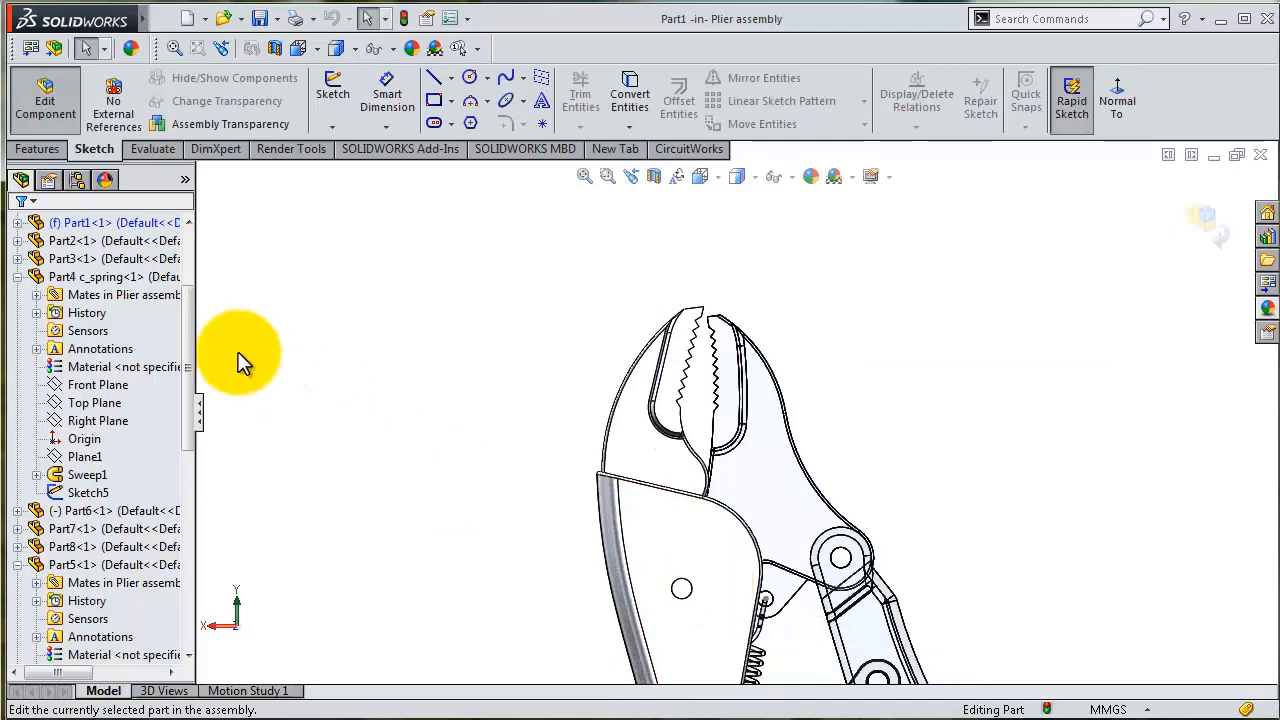
{"action": "left_click", "coordinate": [18, 224]}
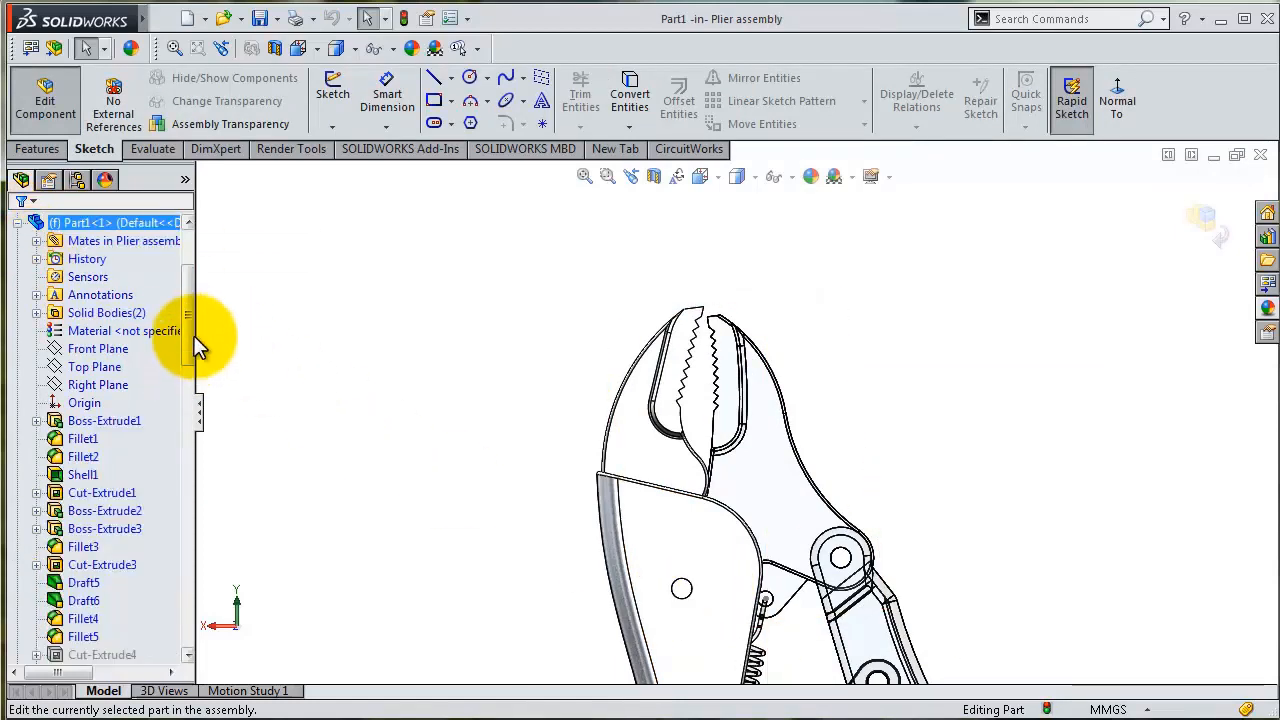
{"action": "left_click_drag", "start_coordinate": [193, 336], "coordinate": [186, 389]}
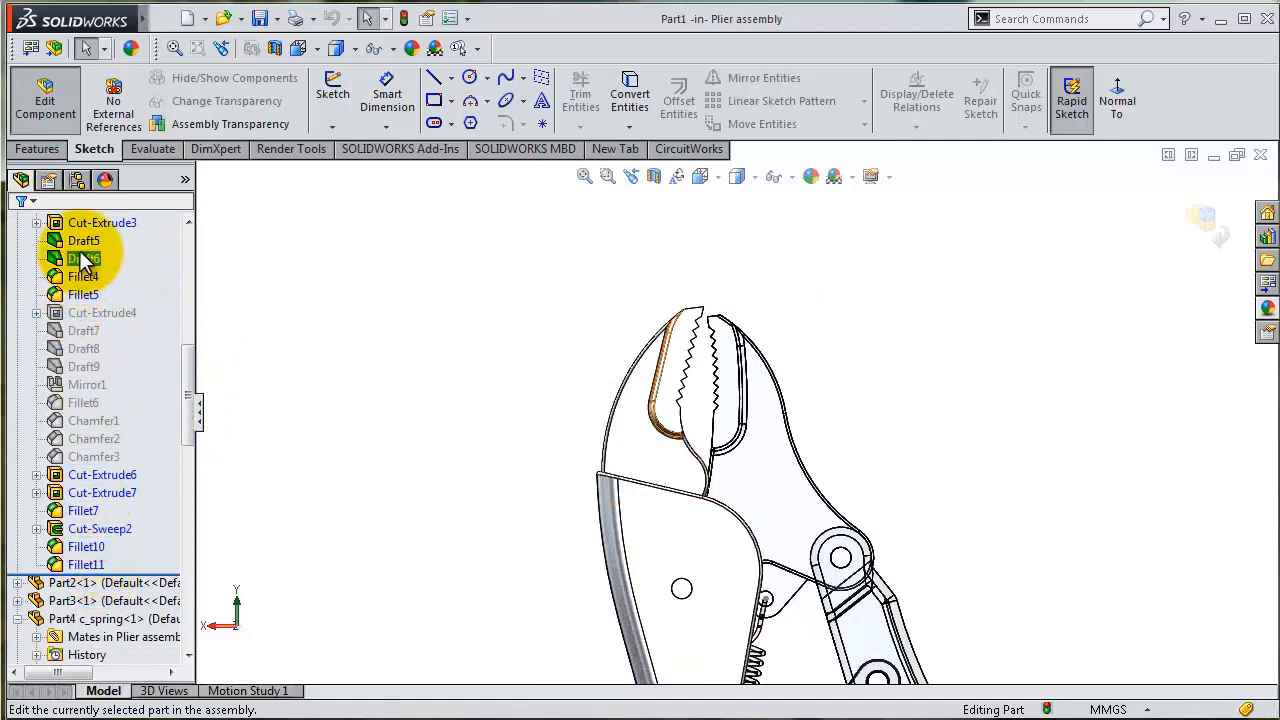
Open the sketch of the 4 mm pivot hole cut in Part1 for editing, viewed normal to its plane.
{"action": "left_click", "coordinate": [118, 495]}
{"action": "scroll", "coordinate": [430, 470], "scroll_direction": "up", "scroll_amount": 2}
{"action": "middle_click_drag", "start_coordinate": [426, 474], "coordinate": [412, 490]}
{"action": "scroll", "coordinate": [412, 490], "scroll_direction": "down", "scroll_amount": 4}
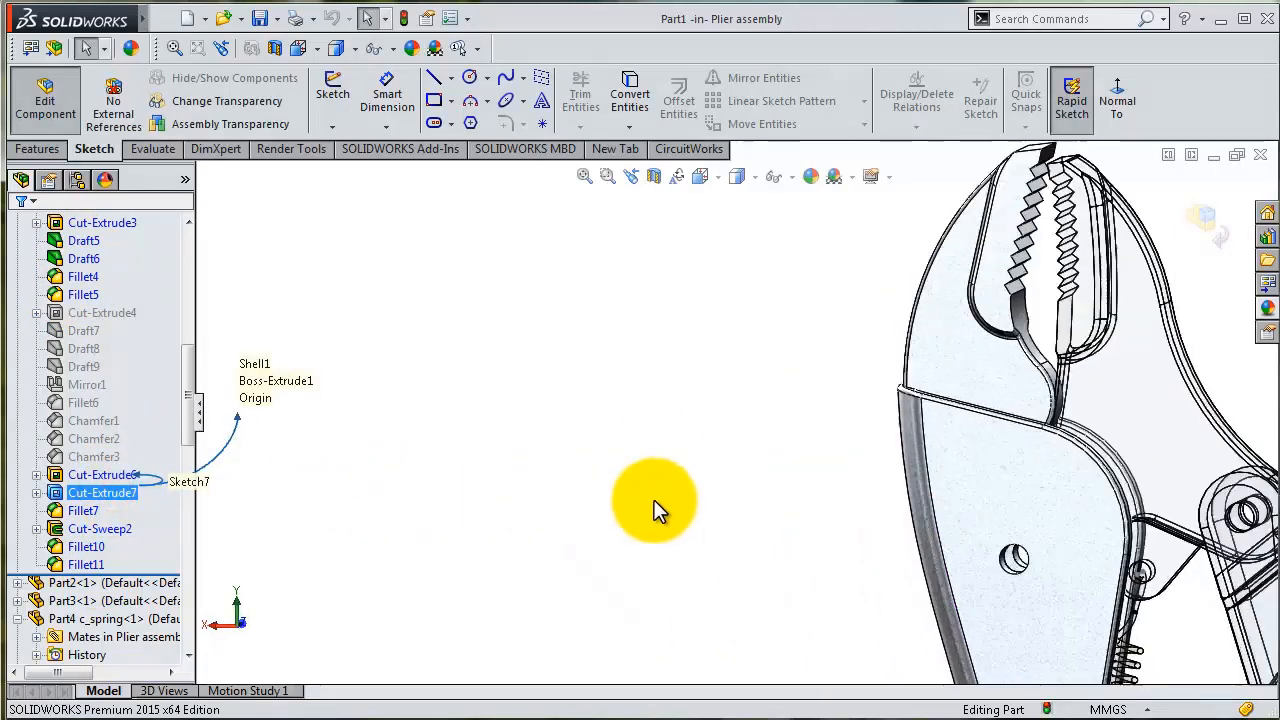
{"action": "left_click", "coordinate": [655, 510]}
{"action": "scroll", "coordinate": [1043, 529], "scroll_direction": "down", "scroll_amount": 4}
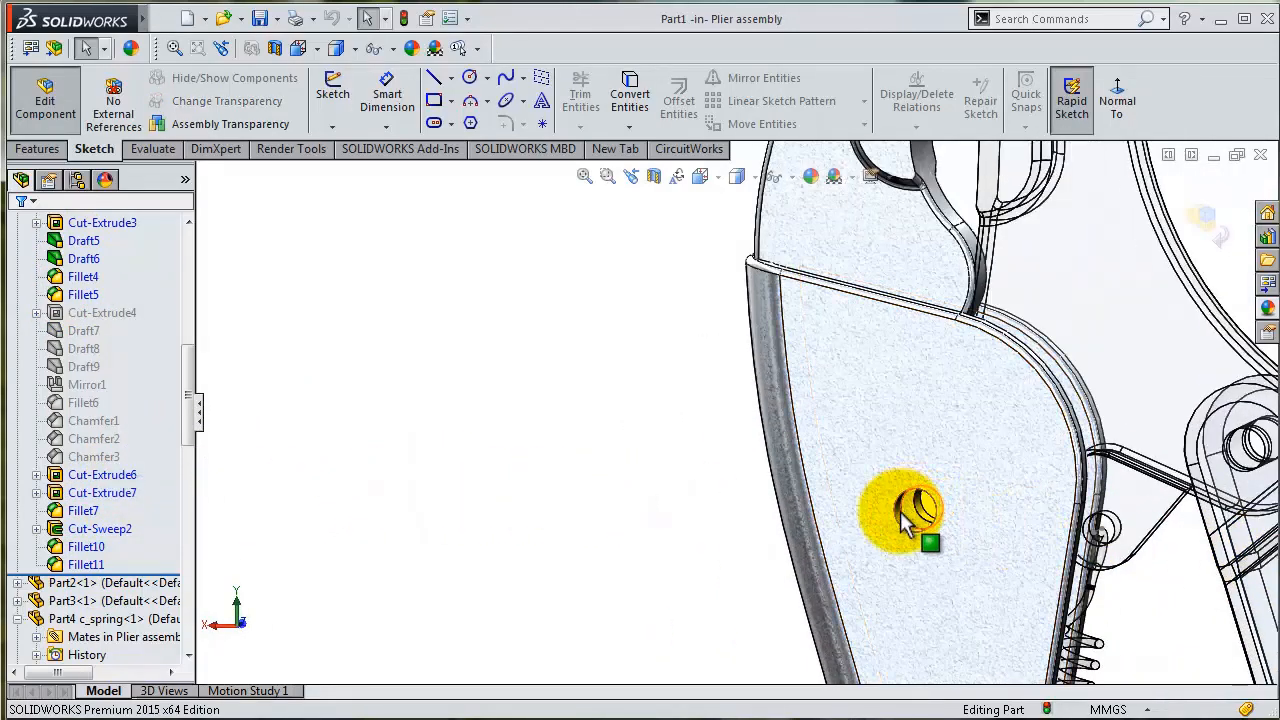
{"action": "left_click", "coordinate": [905, 520]}
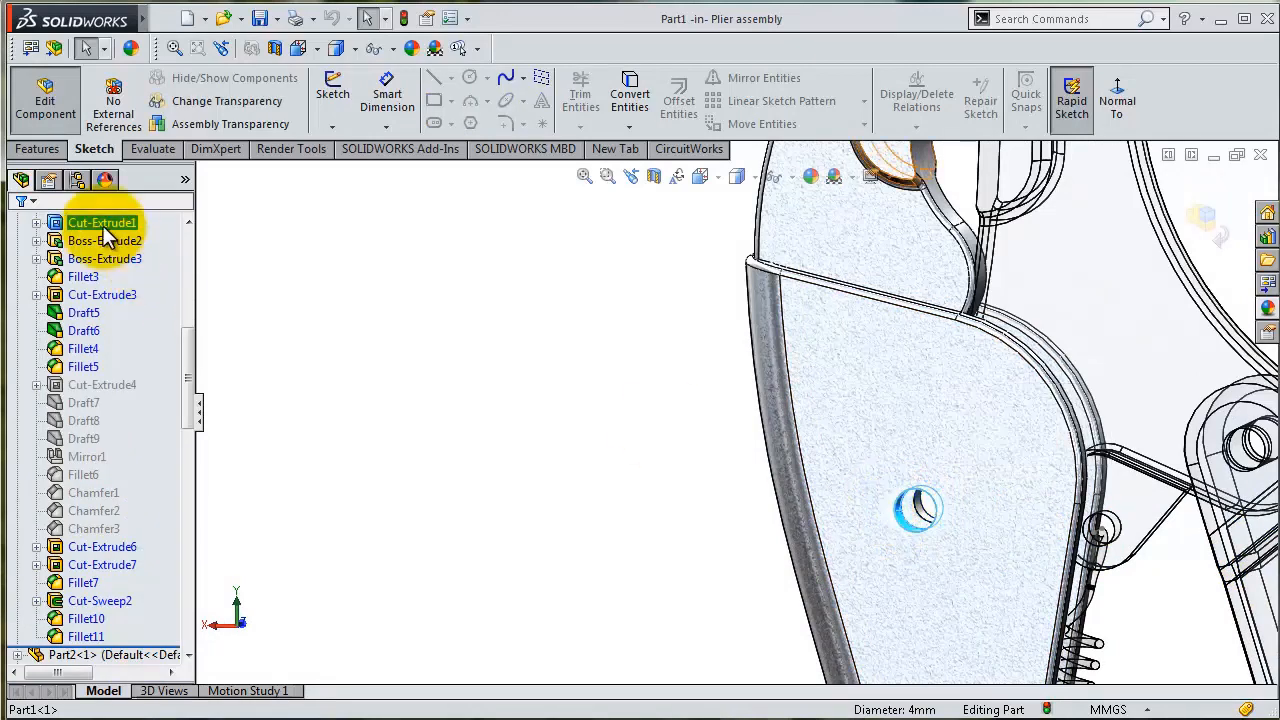
{"action": "left_click", "coordinate": [36, 222]}
{"action": "left_click", "coordinate": [92, 242]}
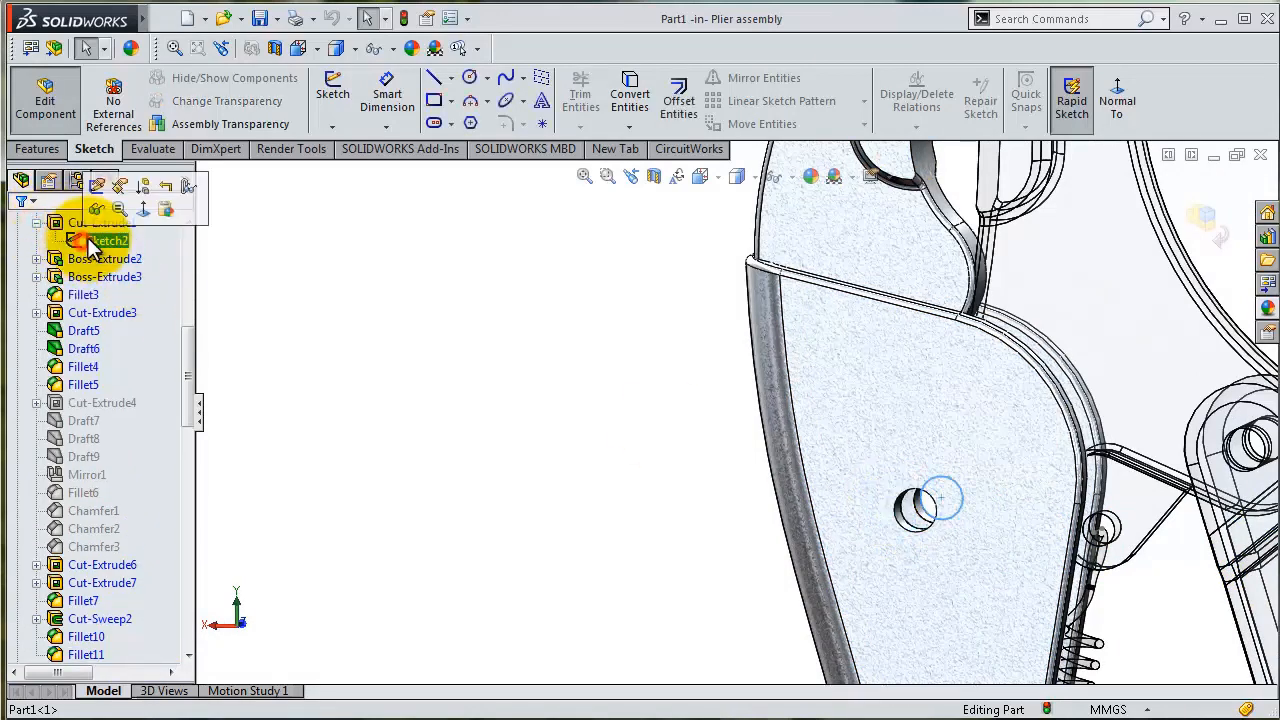
{"action": "left_click", "coordinate": [96, 186]}
{"action": "left_click", "coordinate": [1122, 85]}
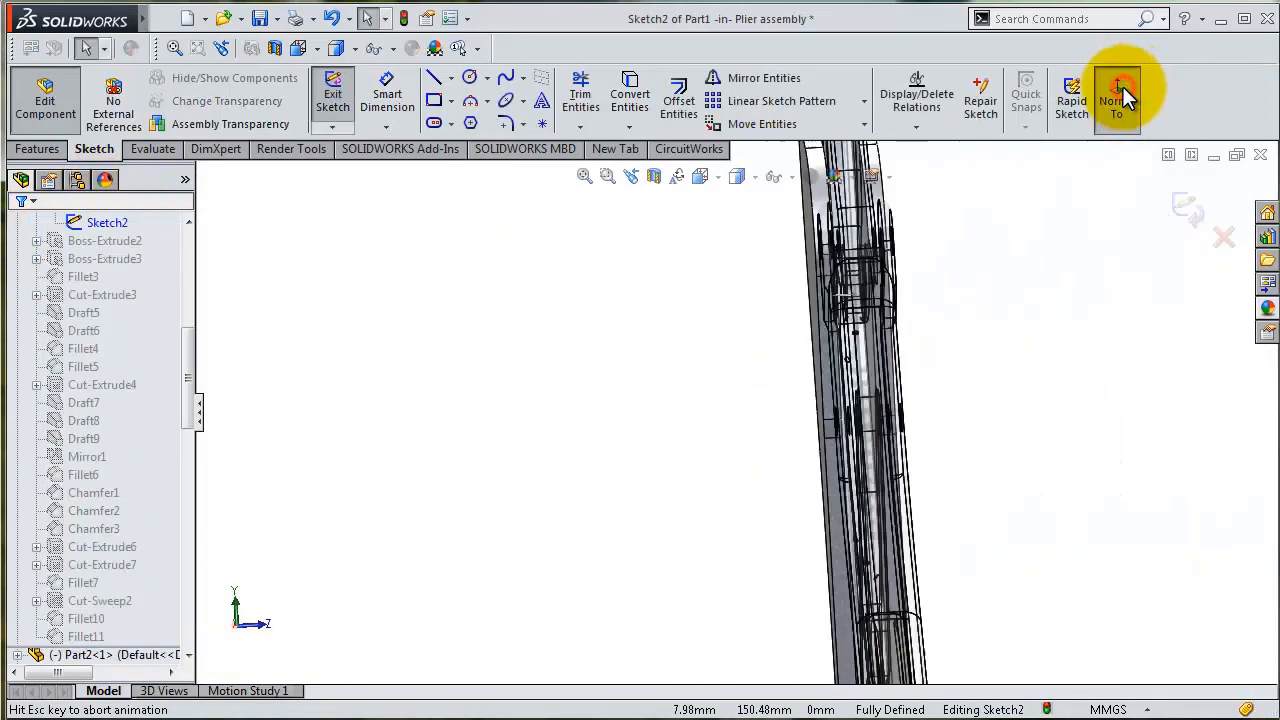
Set the pivot hole's distance from the handle's upper edge to 17 mm and exit the sketch.
{"action": "scroll", "coordinate": [800, 276], "scroll_direction": "down", "scroll_amount": 5}
{"action": "scroll", "coordinate": [757, 286], "scroll_direction": "down", "scroll_amount": 4}
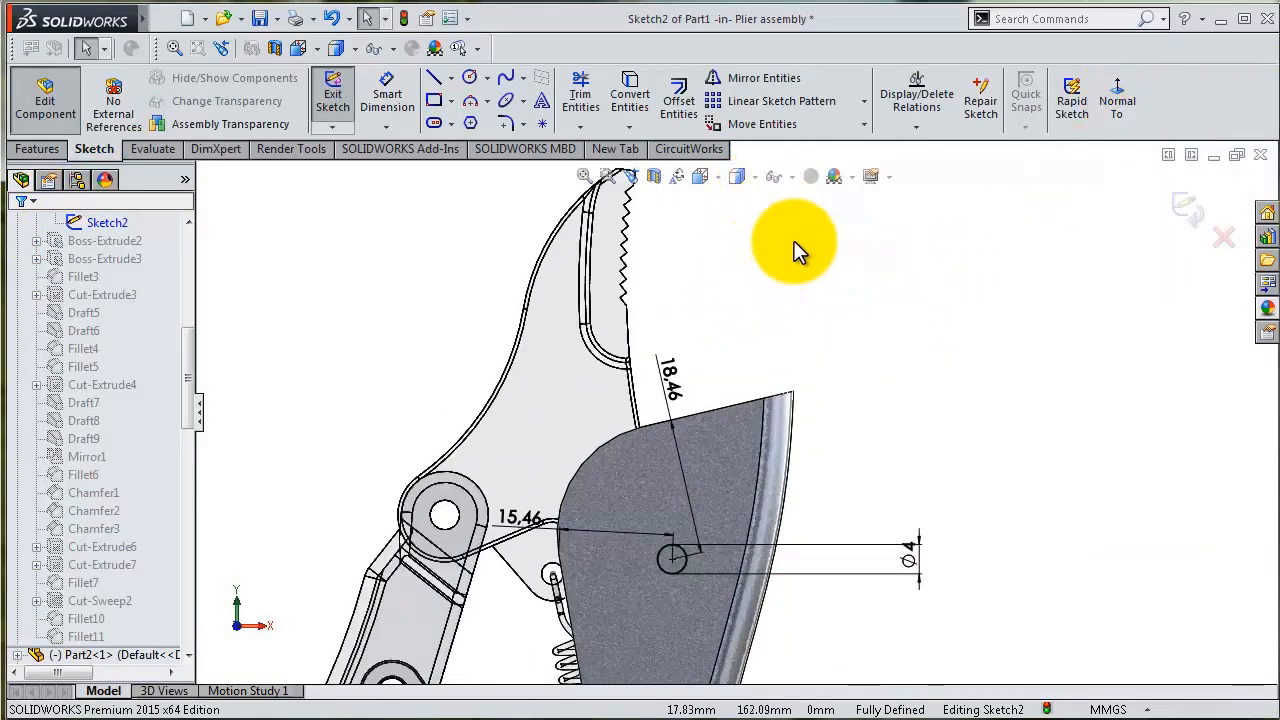
{"action": "double_click", "coordinate": [672, 378]}
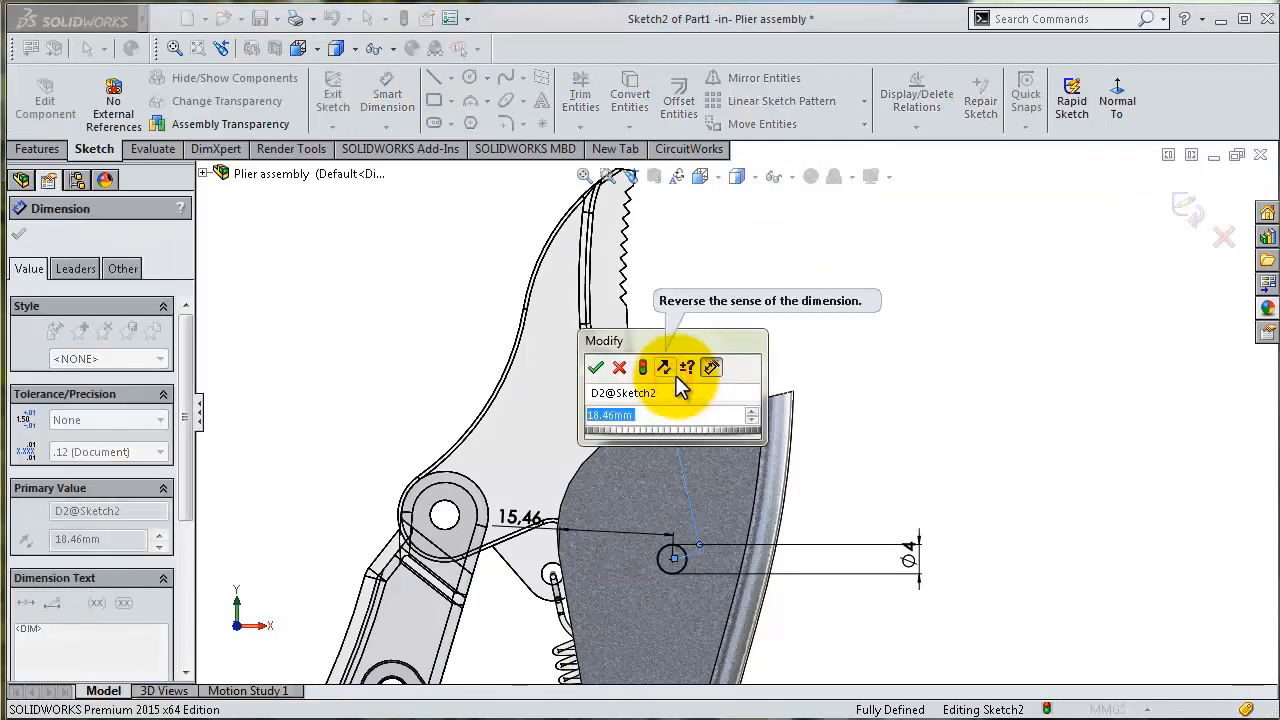
{"action": "type", "text": "17"}
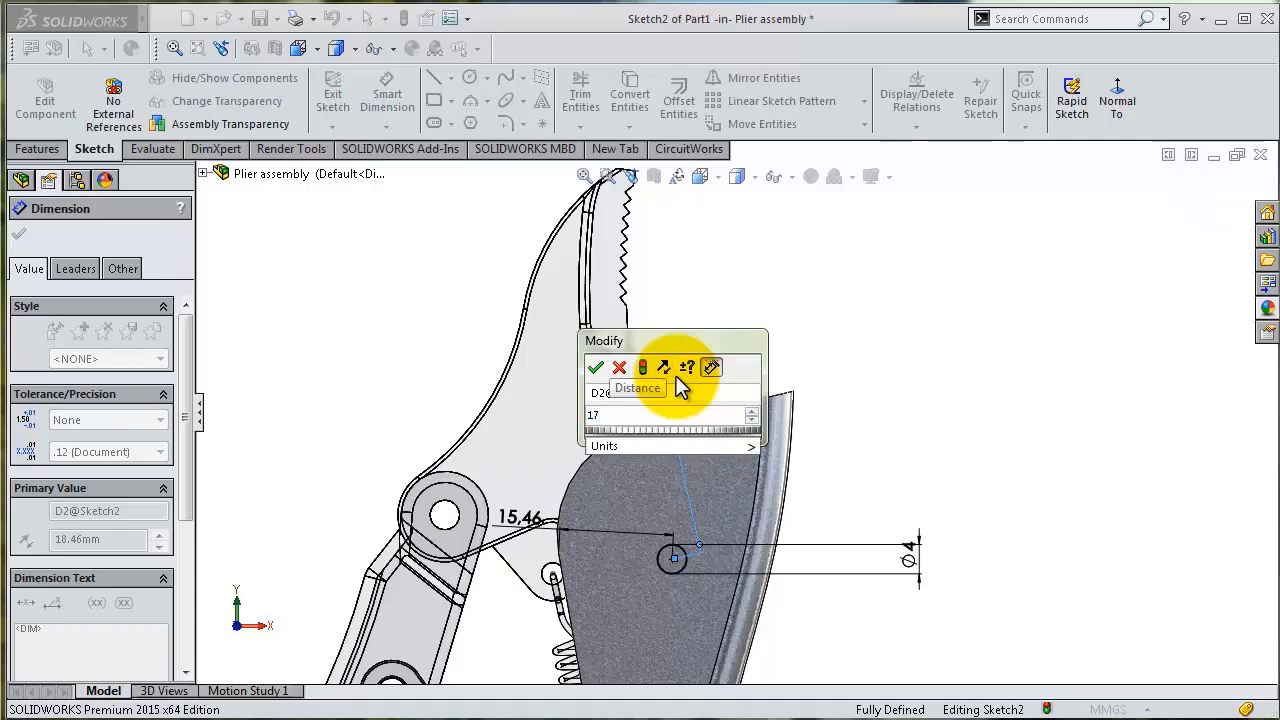
{"action": "key", "text": "Return"}
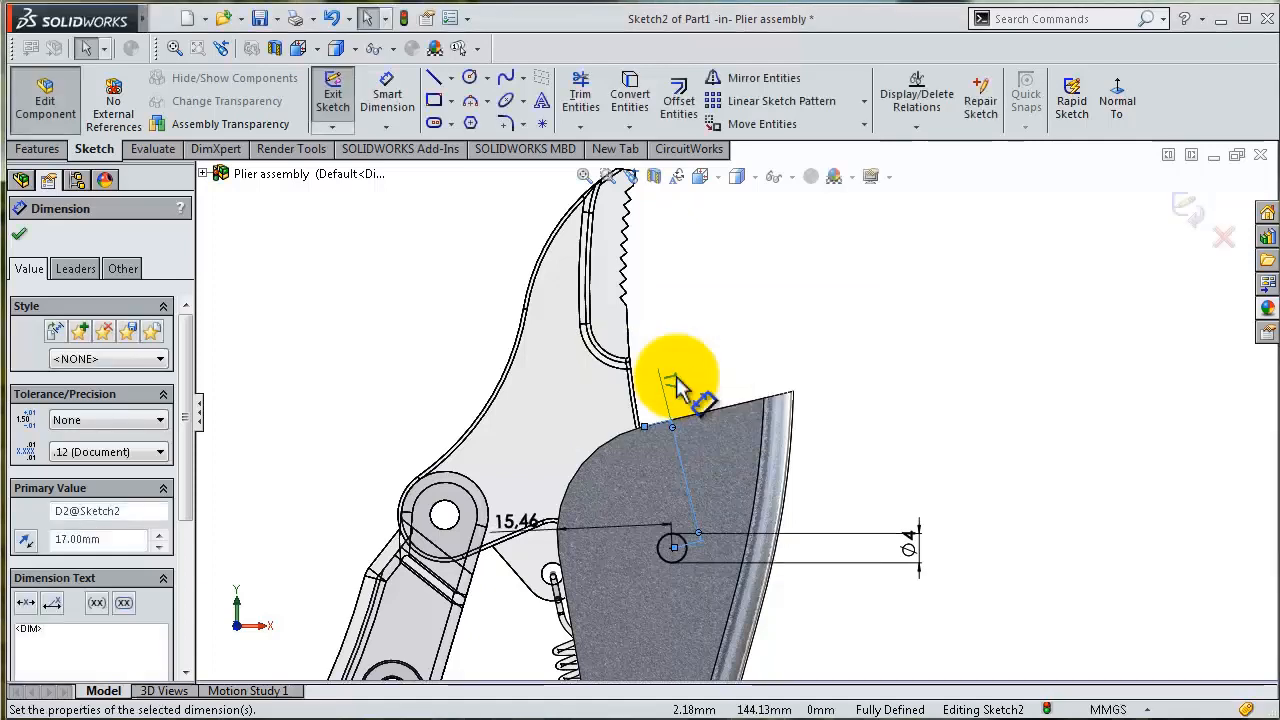
{"action": "left_click", "coordinate": [1188, 212]}
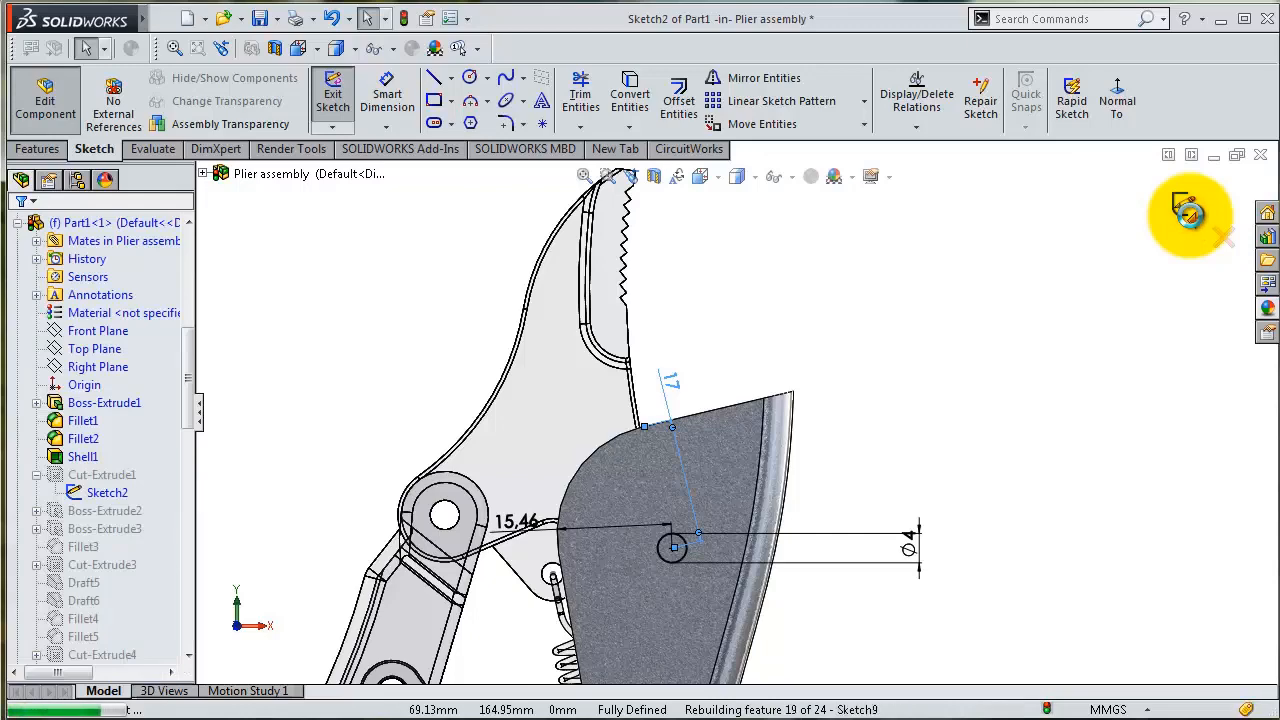
{"action": "left_click", "coordinate": [1188, 211]}
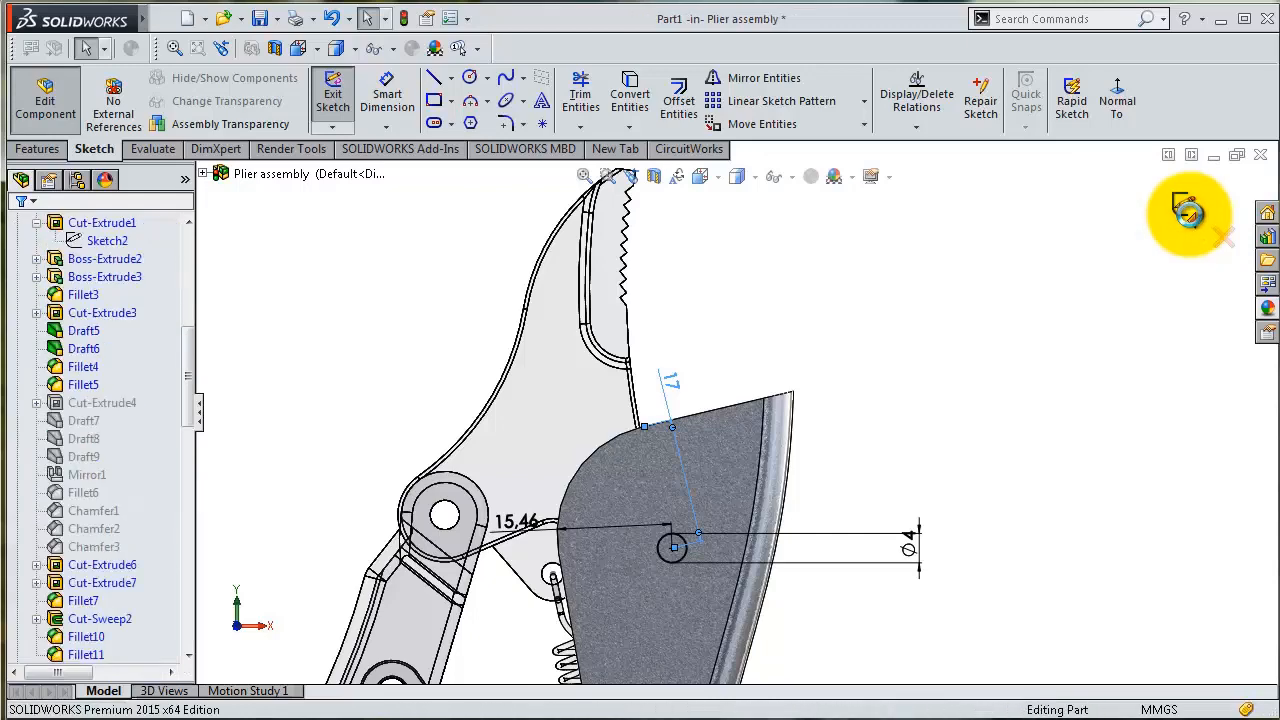
Check the jaw tips, reopen the pivot hole sketch, and set the hole's distance from the handle's upper edge to 16.75 mm.
{"action": "middle_click_drag", "start_coordinate": [840, 253], "coordinate": [735, 262]}
{"action": "scroll", "coordinate": [686, 268], "scroll_direction": "down", "scroll_amount": 4}
{"action": "left_click", "coordinate": [577, 275]}
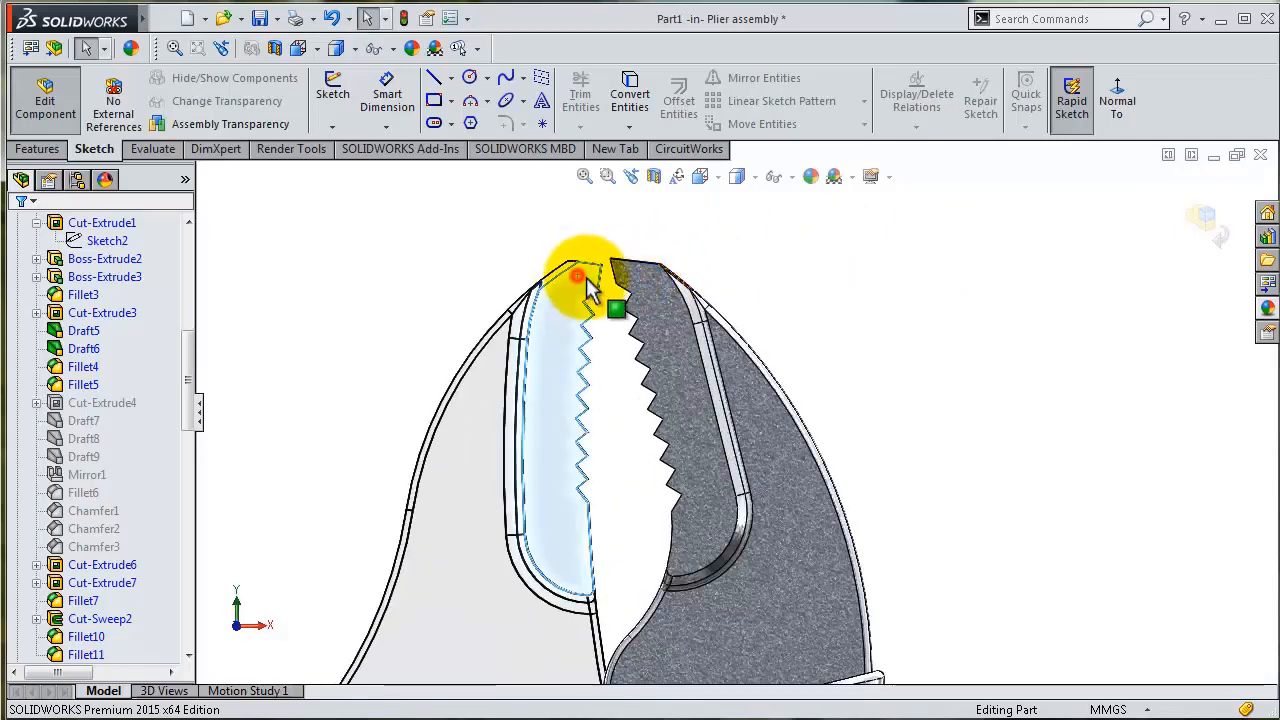
{"action": "left_click", "coordinate": [601, 281]}
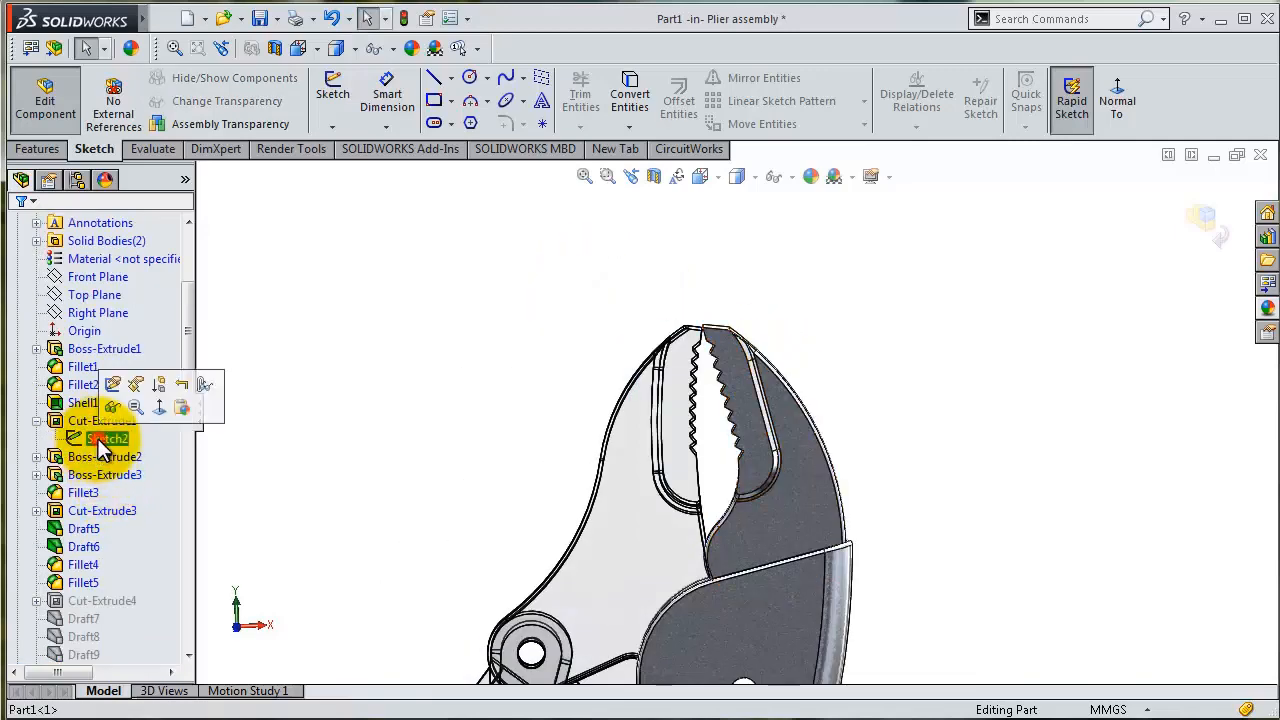
{"action": "left_click", "coordinate": [112, 388]}
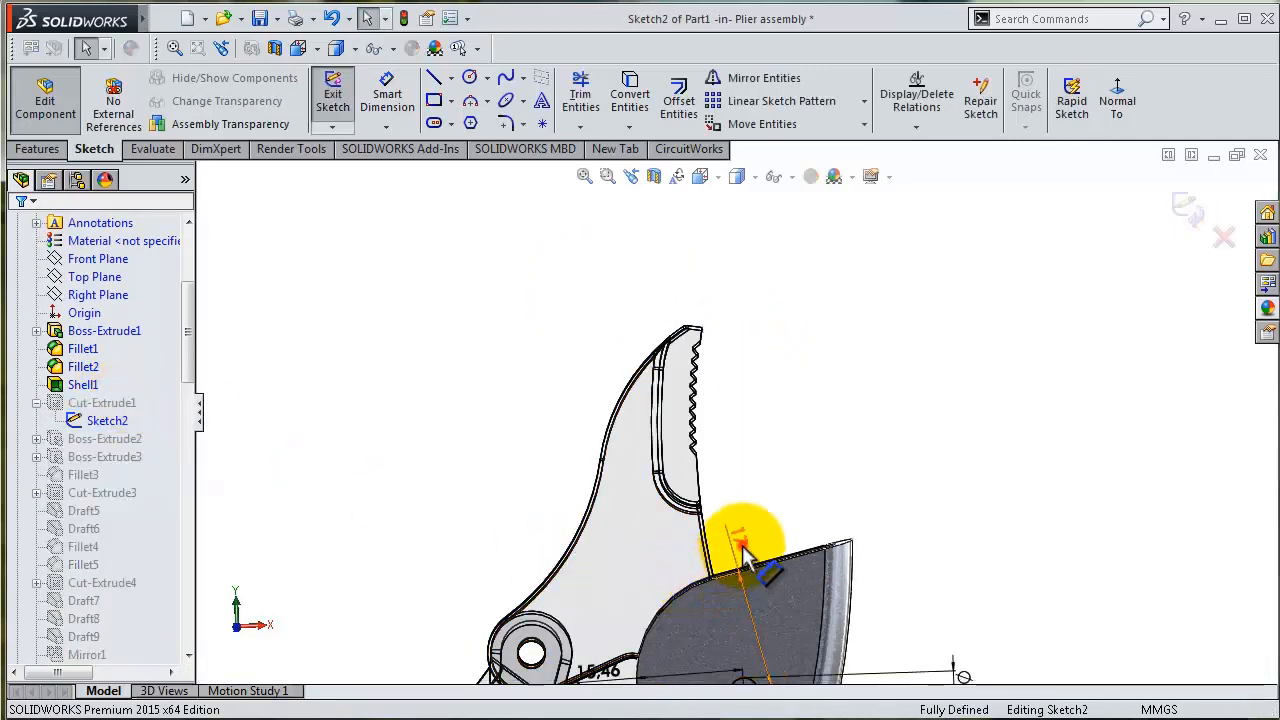
{"action": "double_click", "coordinate": [742, 545]}
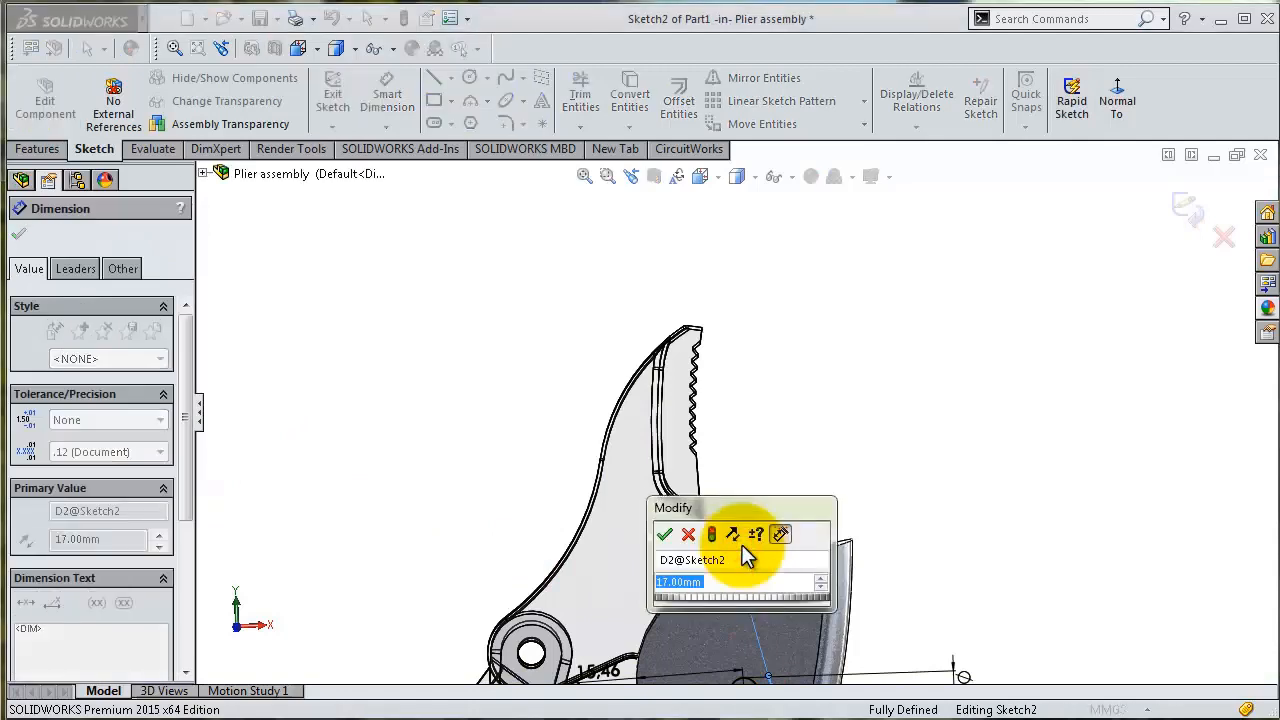
{"action": "type", "text": "1"}
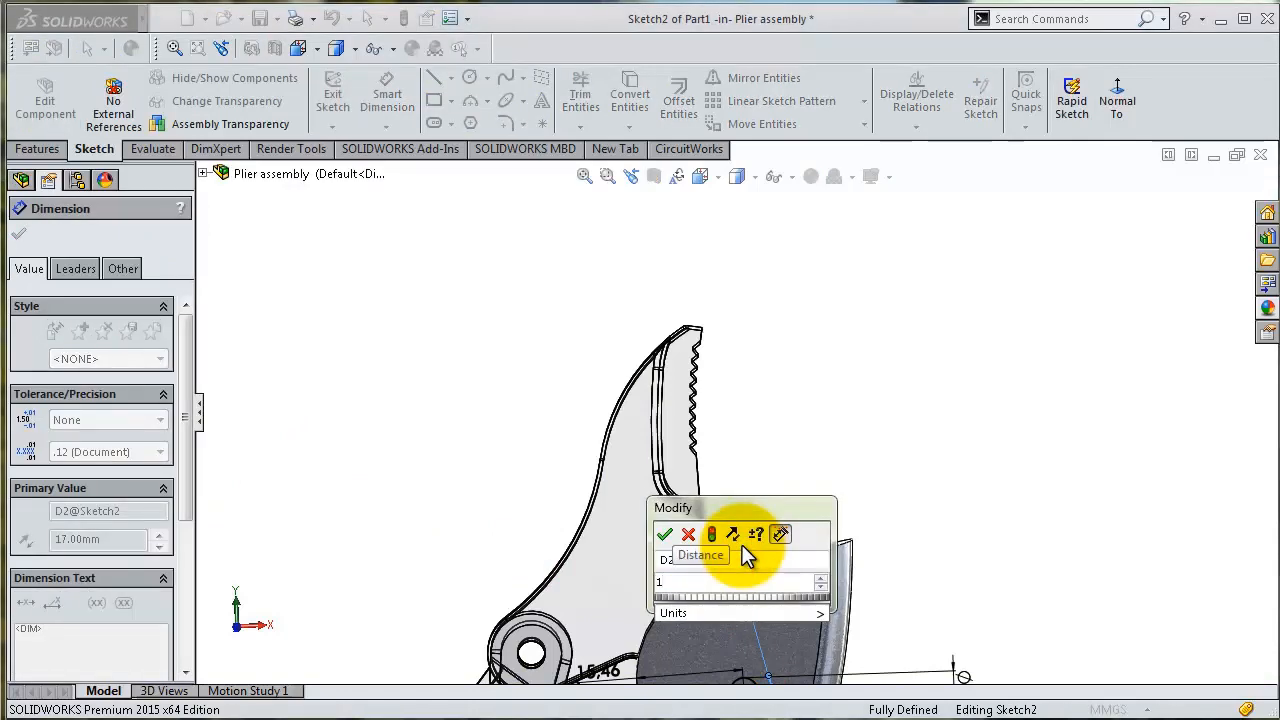
{"action": "type", "text": "6,75"}
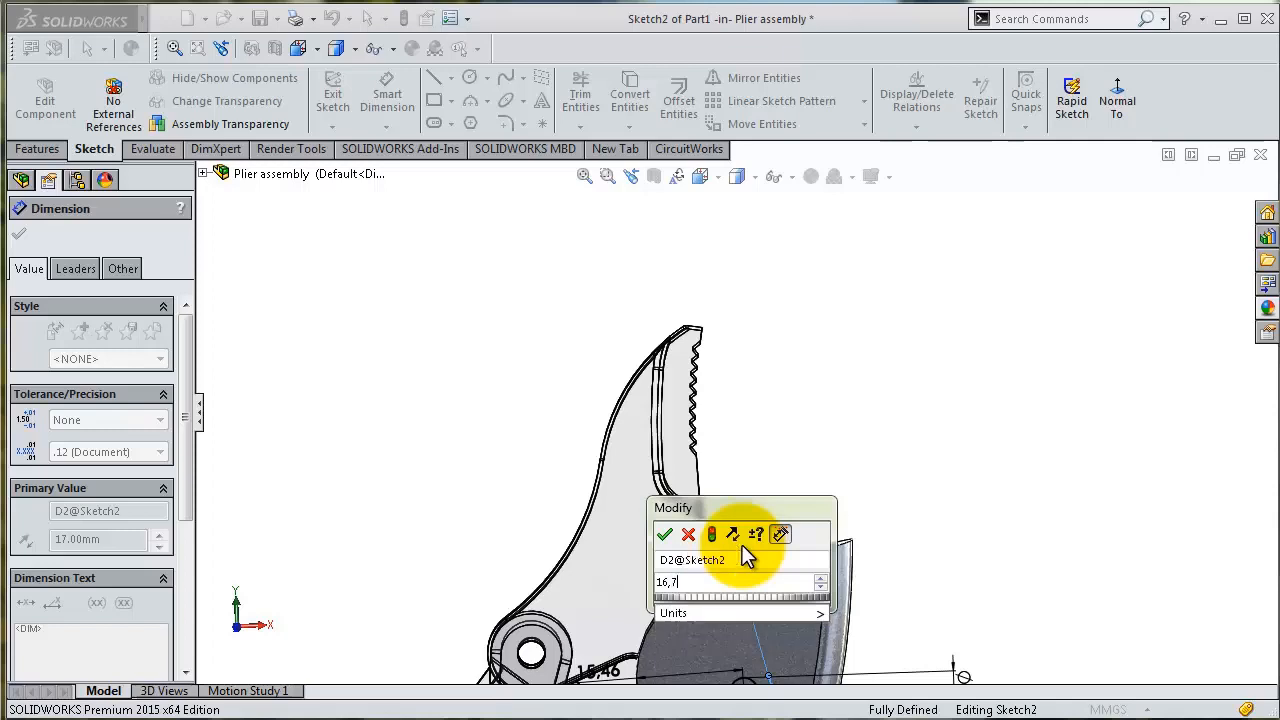
{"action": "left_click", "coordinate": [667, 536]}
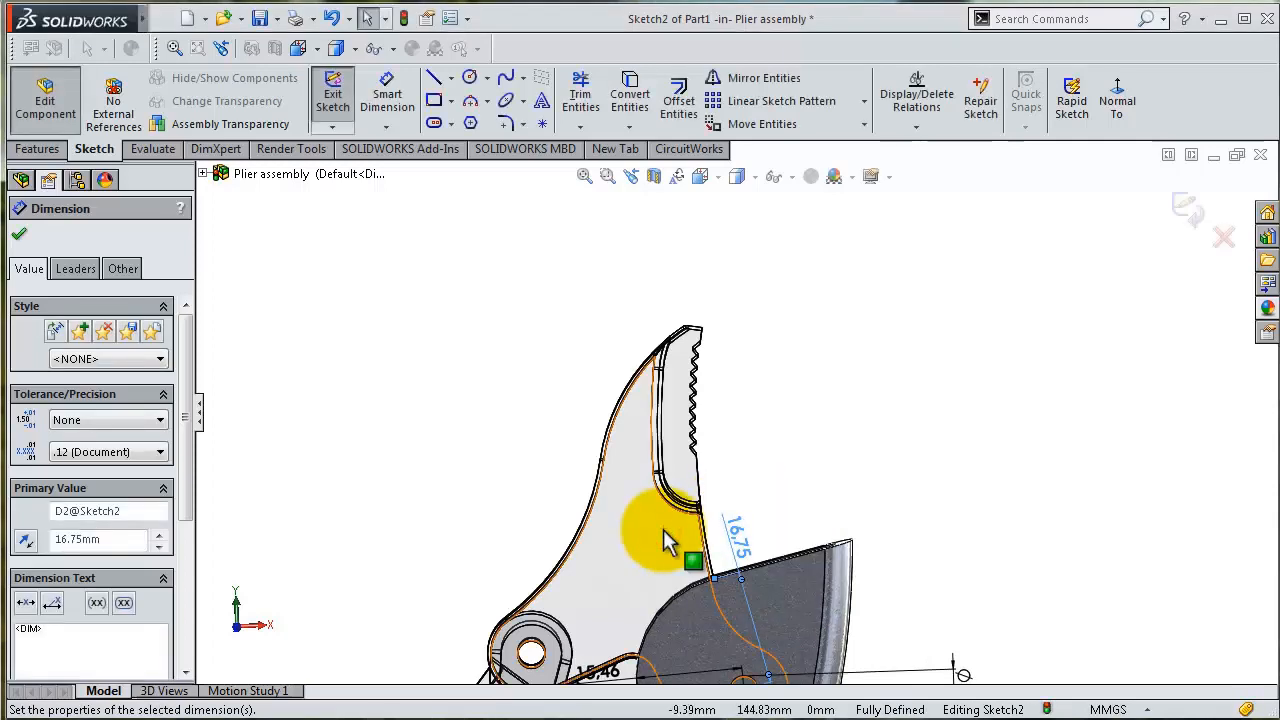
{"action": "left_click", "coordinate": [1182, 212]}
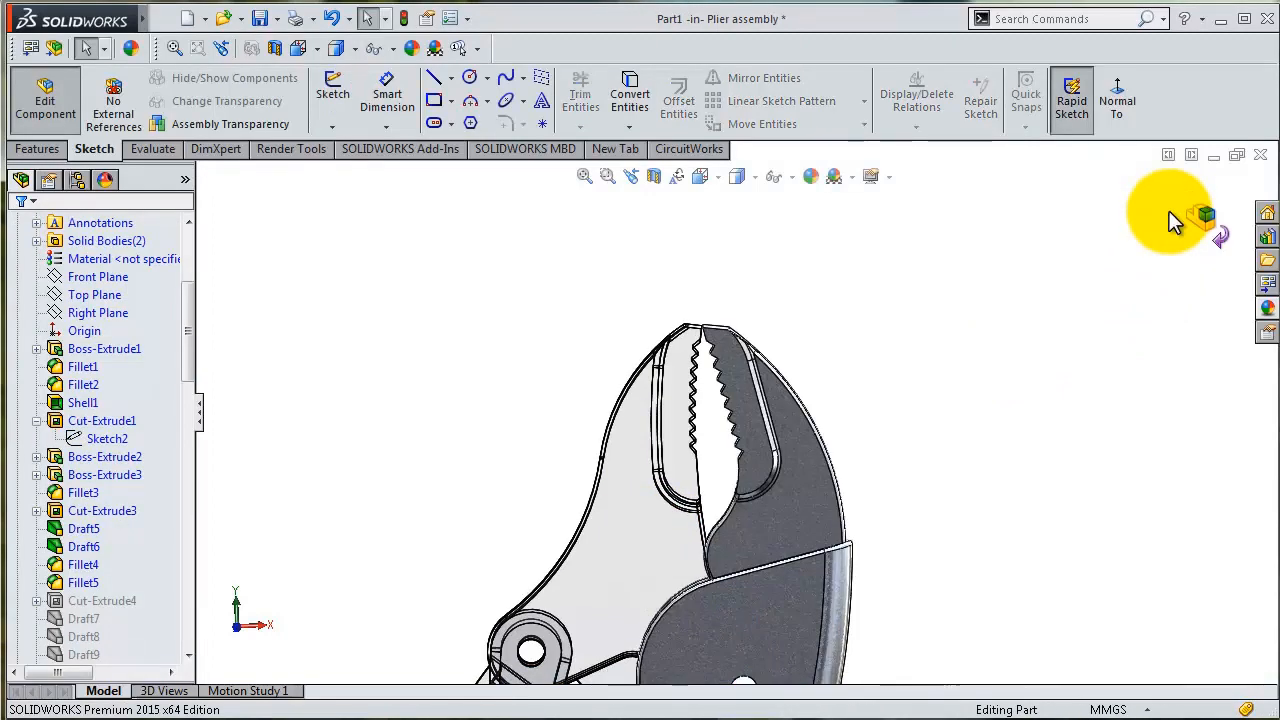
Finish editing Part1 and return to the plier assembly.
{"action": "middle_click_drag", "start_coordinate": [909, 333], "coordinate": [908, 338]}
{"action": "scroll", "coordinate": [908, 339], "scroll_direction": "up", "scroll_amount": 3}
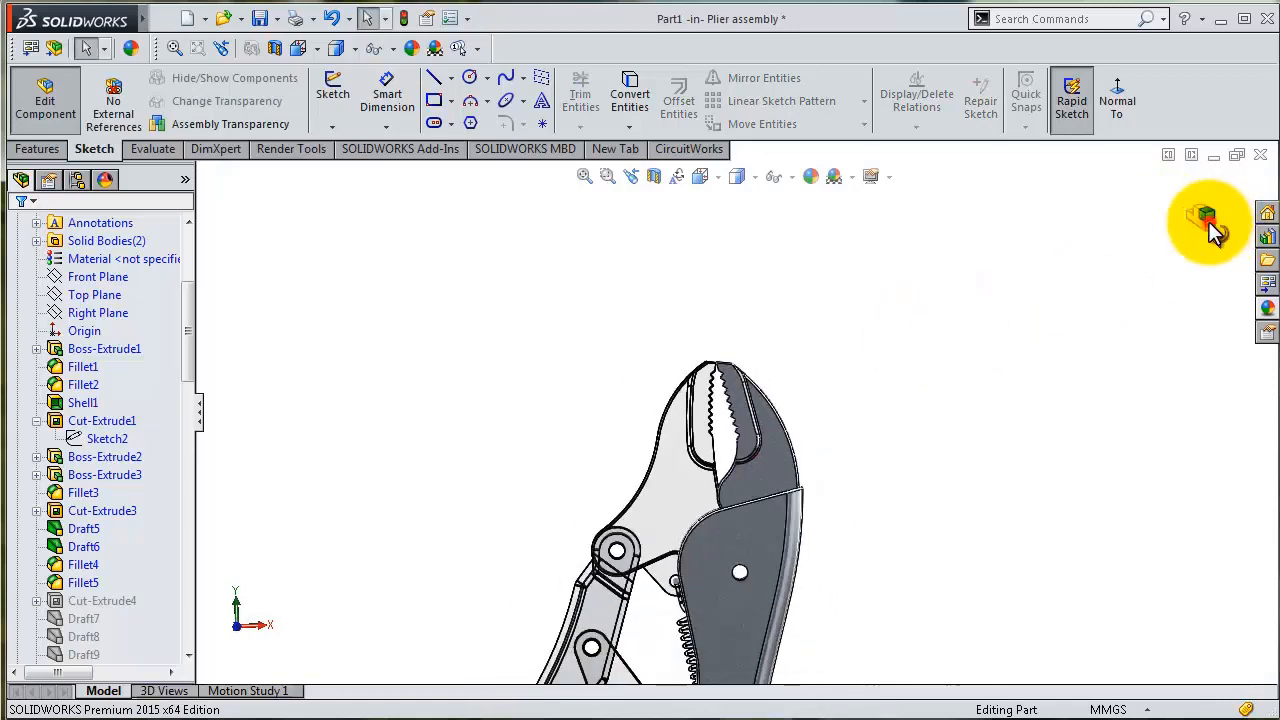
{"action": "left_click", "coordinate": [1208, 222]}
{"action": "mouse_move", "coordinate": [922, 405]}
{"action": "middle_mouse_down"}
{"action": "mouse_move", "coordinate": [960, 363]}
{"action": "mouse_move", "coordinate": [899, 428]}
{"action": "mouse_move", "coordinate": [897, 414]}
{"action": "mouse_move", "coordinate": [814, 414]}
{"action": "mouse_move", "coordinate": [857, 394]}
{"action": "mouse_move", "coordinate": [868, 355]}
{"action": "mouse_move", "coordinate": [823, 380]}
{"action": "mouse_move", "coordinate": [826, 352]}
{"action": "middle_mouse_up"}
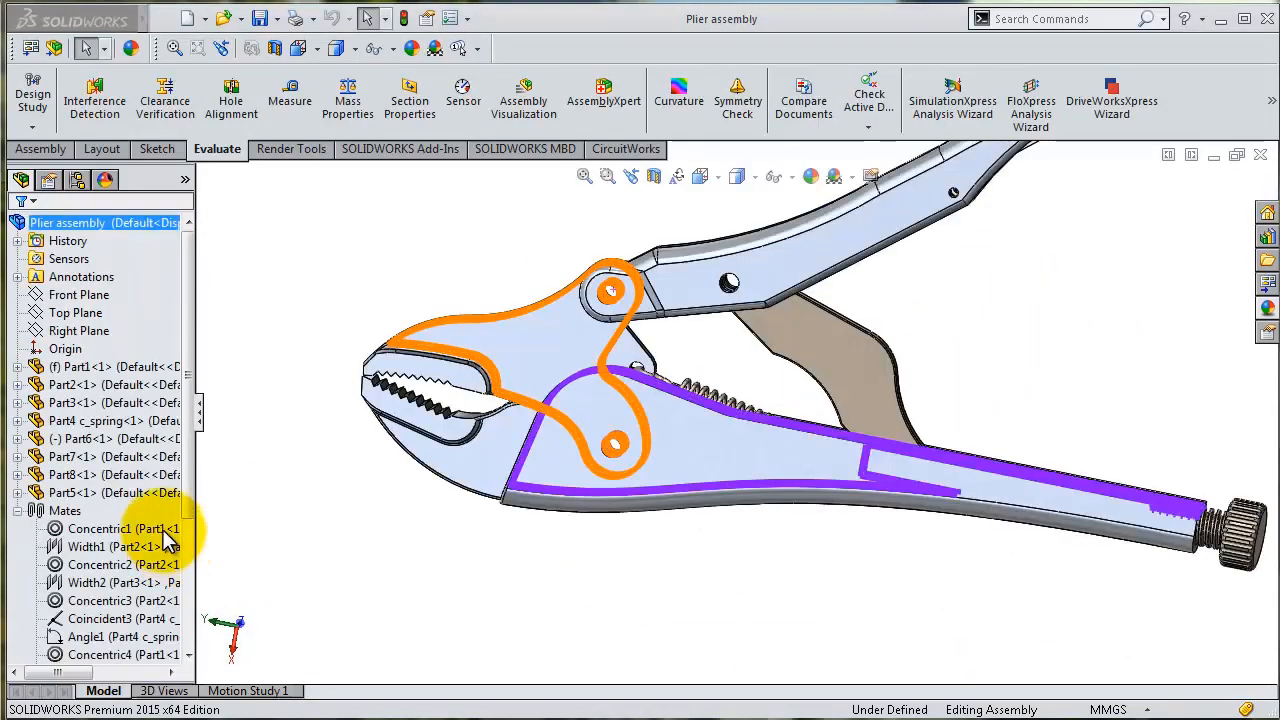
Change the angle of the mate between the spring and the Right Plane and apply it.
{"action": "left_click", "coordinate": [178, 479]}
{"action": "scroll", "coordinate": [194, 505], "scroll_direction": "down", "scroll_amount": 1}
{"action": "scroll", "coordinate": [196, 510], "scroll_direction": "down", "scroll_amount": 1}
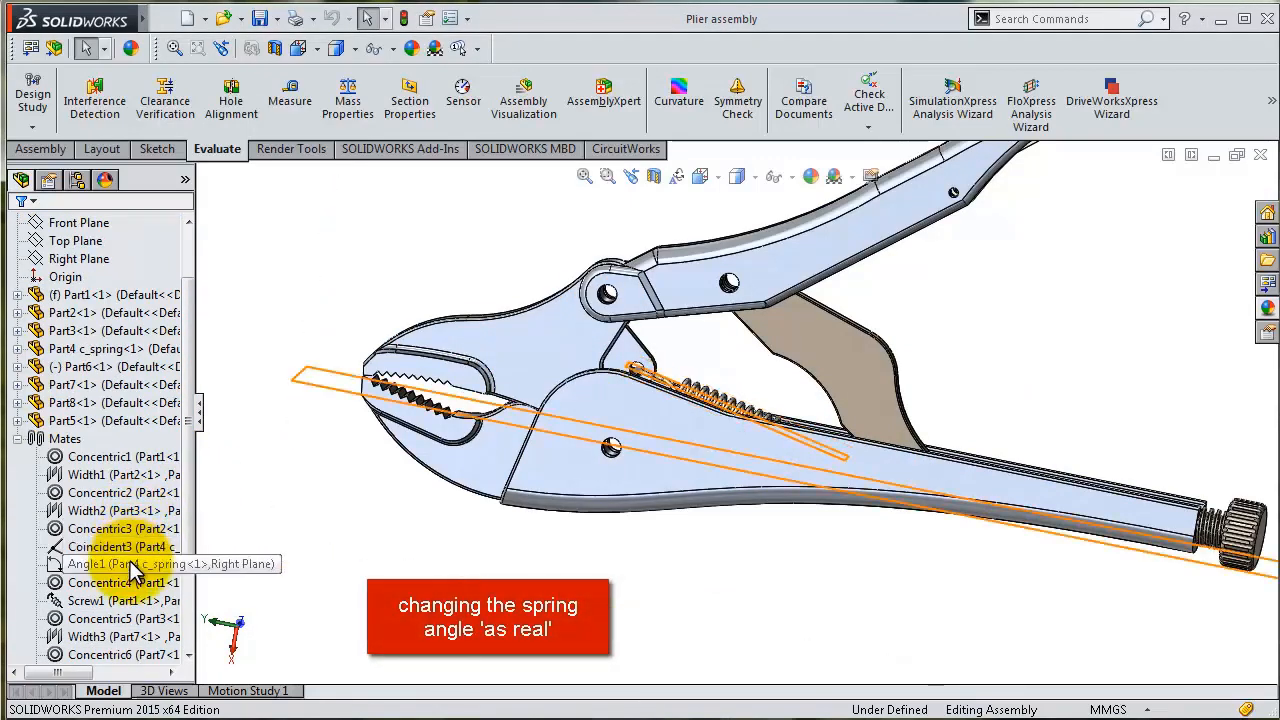
{"action": "left_click", "coordinate": [135, 565]}
{"action": "left_click", "coordinate": [152, 512]}
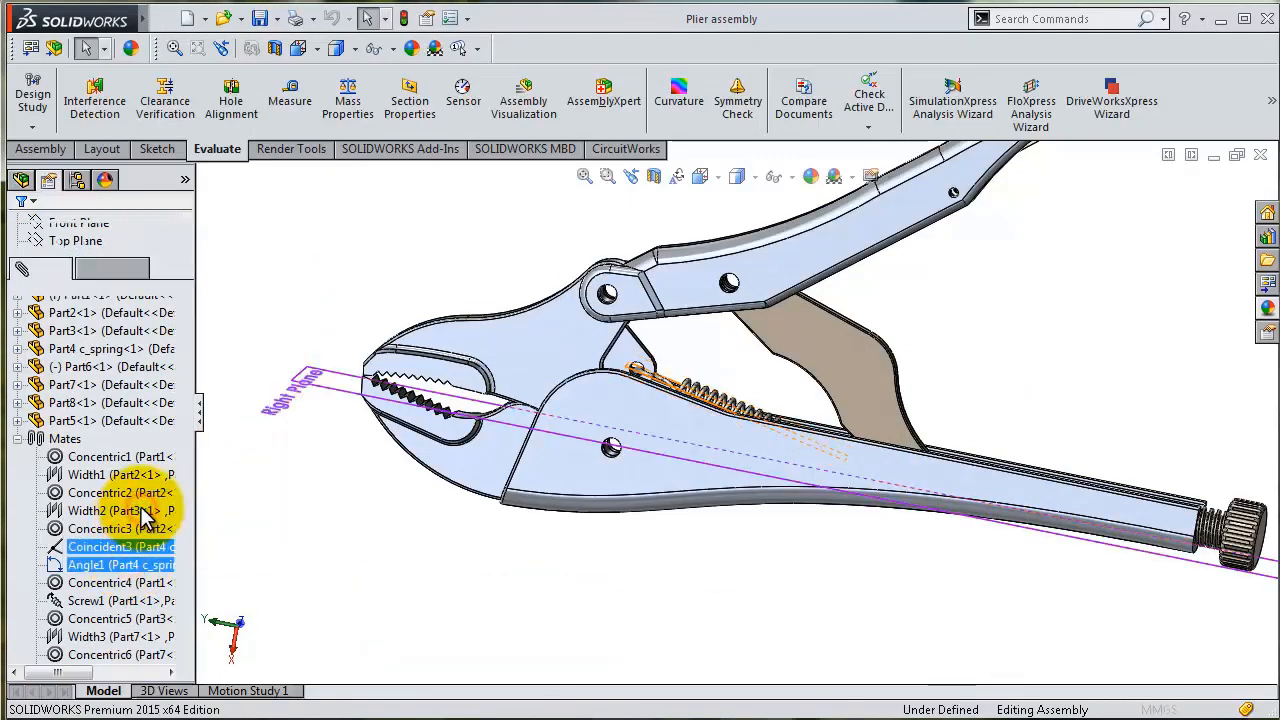
{"action": "left_click_drag", "start_coordinate": [187, 430], "coordinate": [45, 510]}
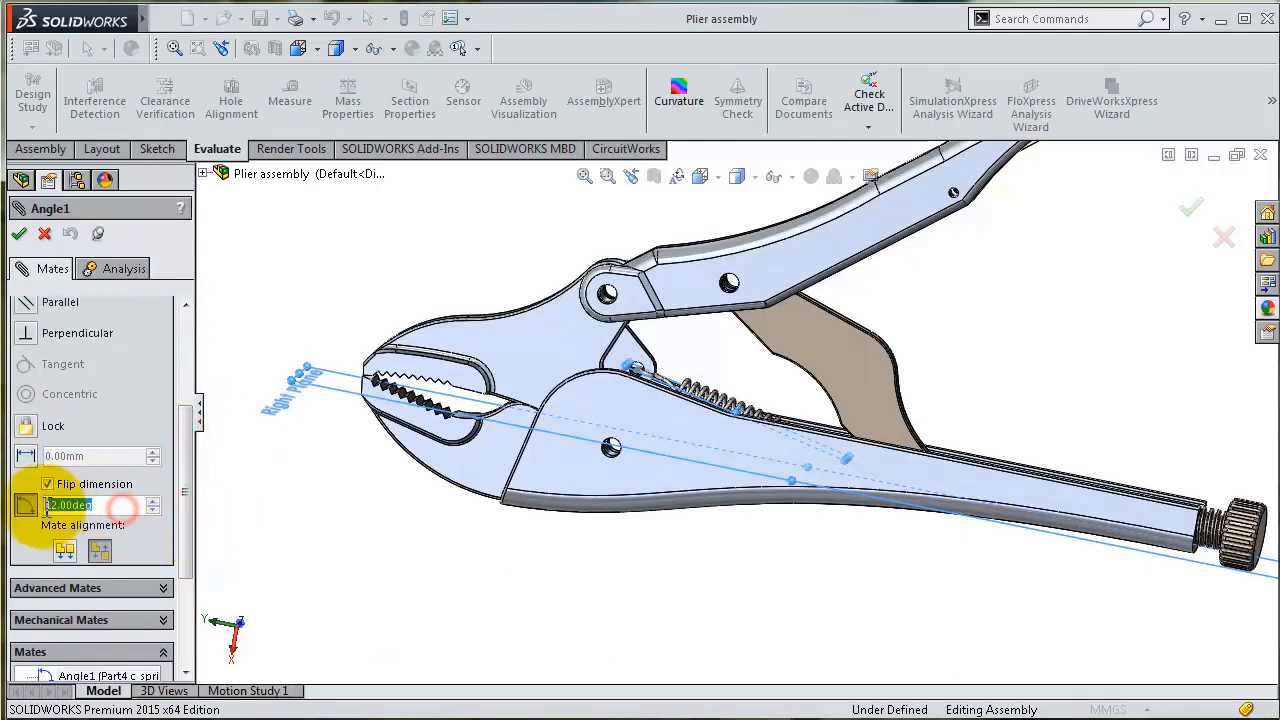
{"action": "left_click", "coordinate": [19, 234]}
{"action": "left_click", "coordinate": [19, 234]}
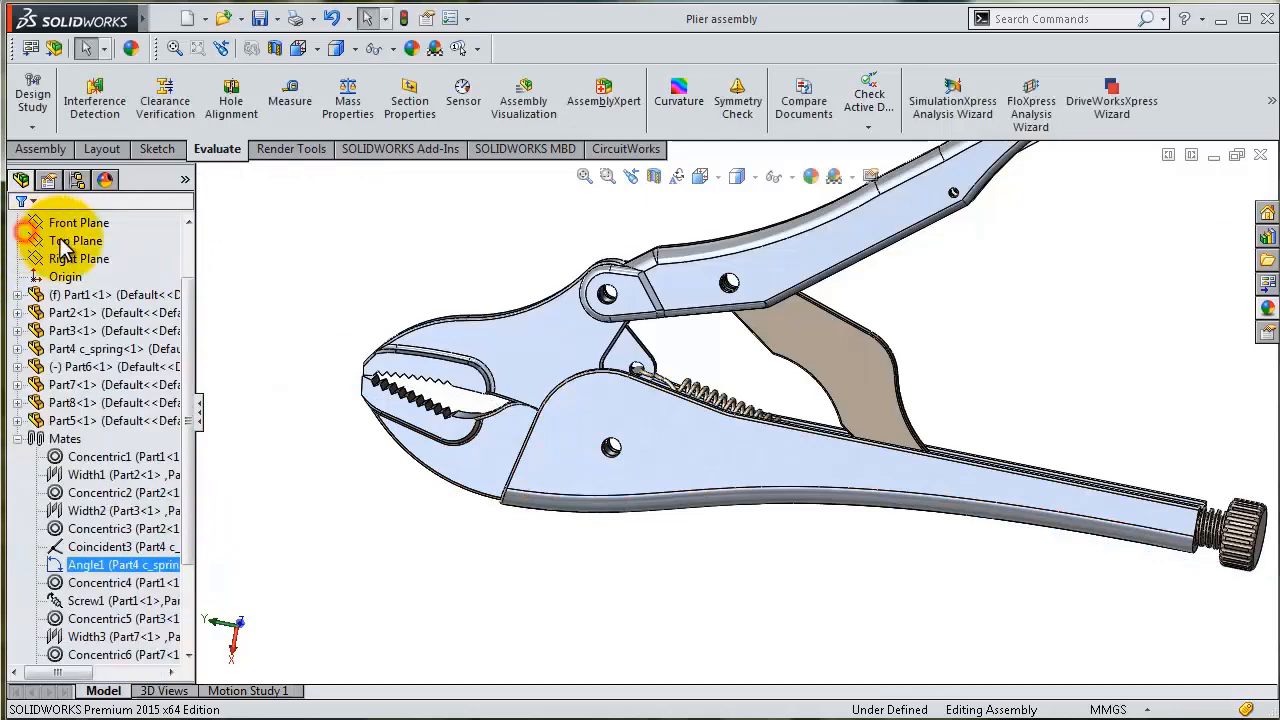
Display the assembly with hidden lines visible and examine how the spring sits between its attachment points.
{"action": "left_click_drag", "start_coordinate": [600, 509], "coordinate": [640, 500]}
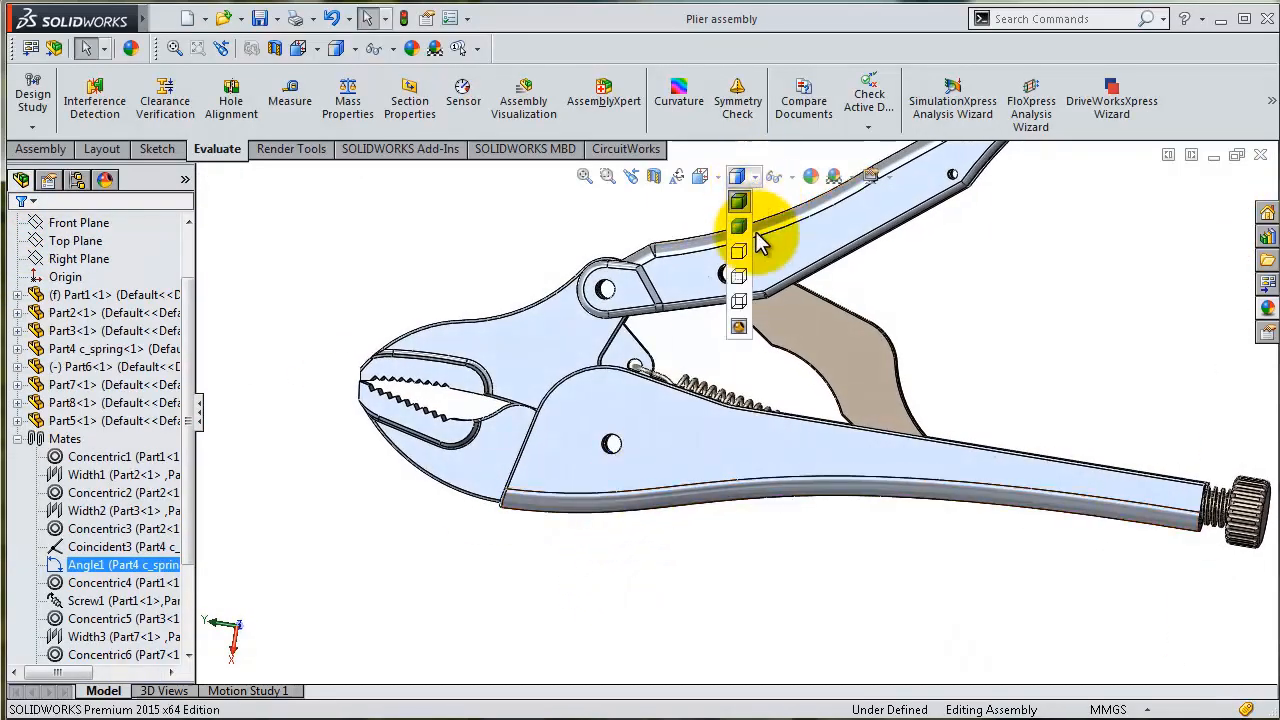
{"action": "left_click", "coordinate": [739, 278]}
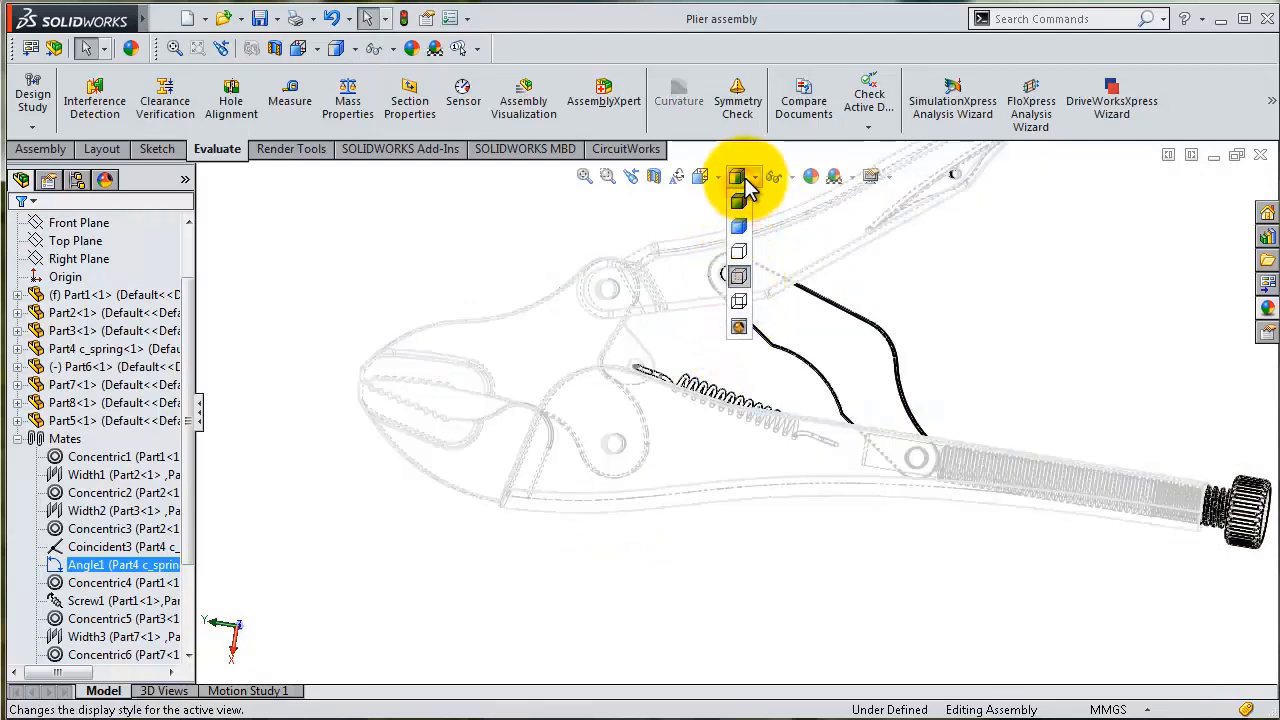
{"action": "left_click", "coordinate": [441, 257]}
{"action": "scroll", "coordinate": [490, 335], "scroll_direction": "down", "scroll_amount": 1}
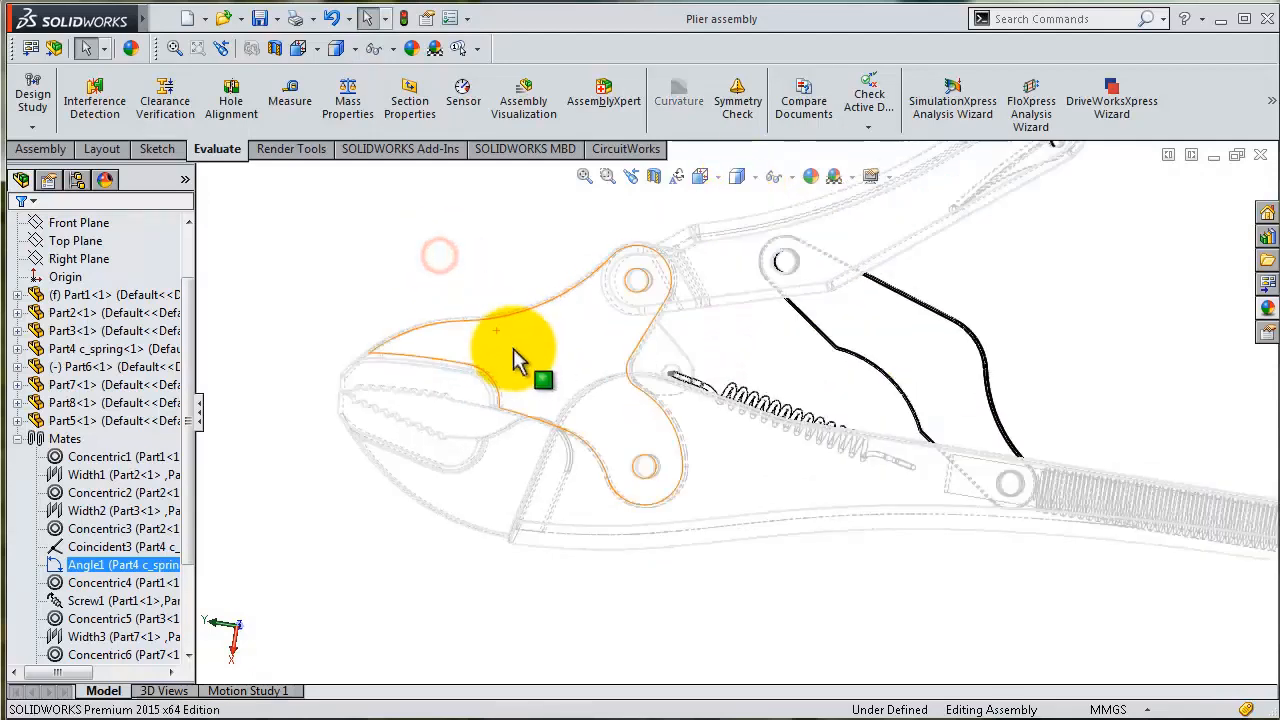
{"action": "scroll", "coordinate": [690, 372], "scroll_direction": "up", "scroll_amount": 1}
{"action": "scroll", "coordinate": [744, 390], "scroll_direction": "down", "scroll_amount": 2}
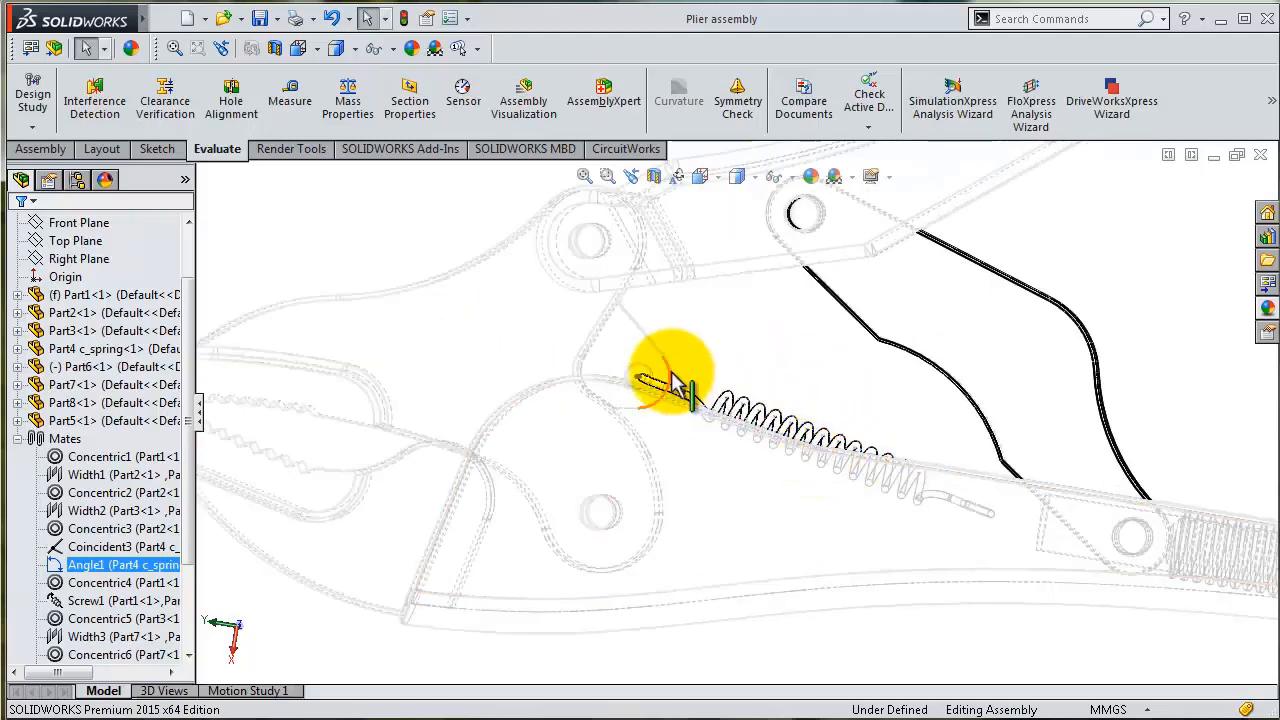
{"action": "scroll", "coordinate": [672, 383], "scroll_direction": "up", "scroll_amount": 1}
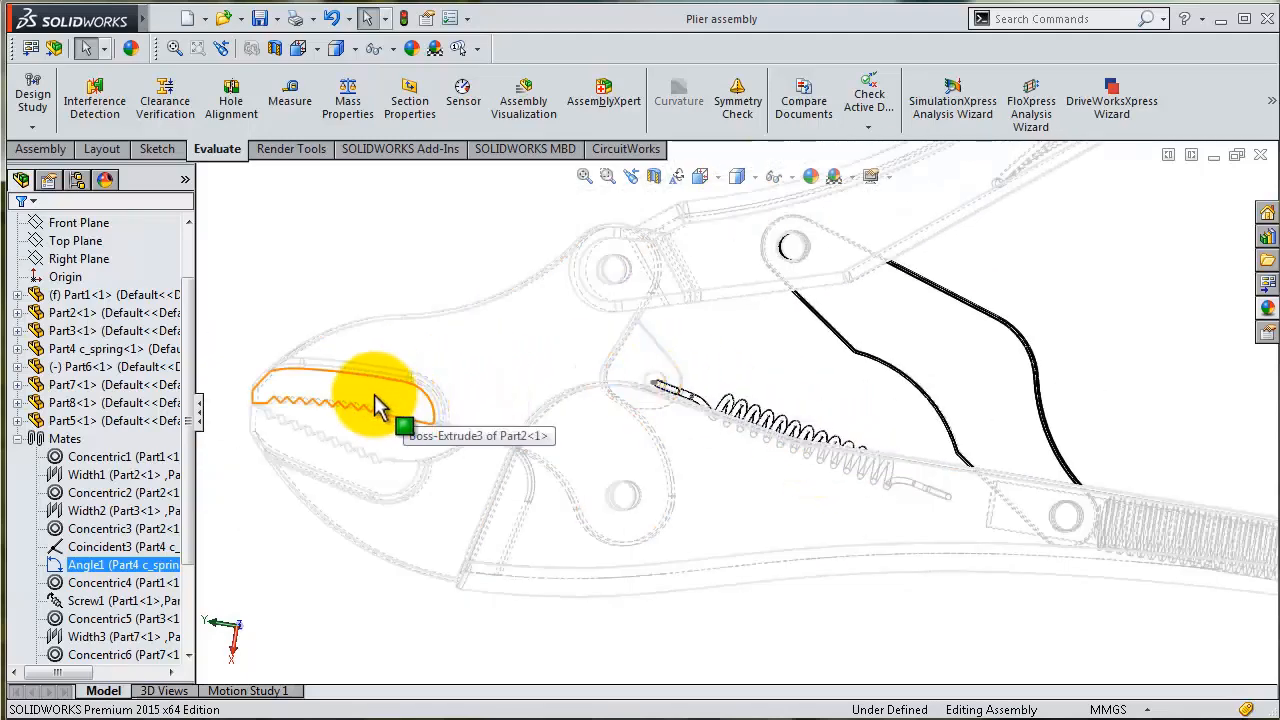
Bring the upper jaw, Part2, to the closed position with its tip meeting the lower jaw's tip.
{"action": "scroll", "coordinate": [414, 449], "scroll_direction": "down", "scroll_amount": 2}
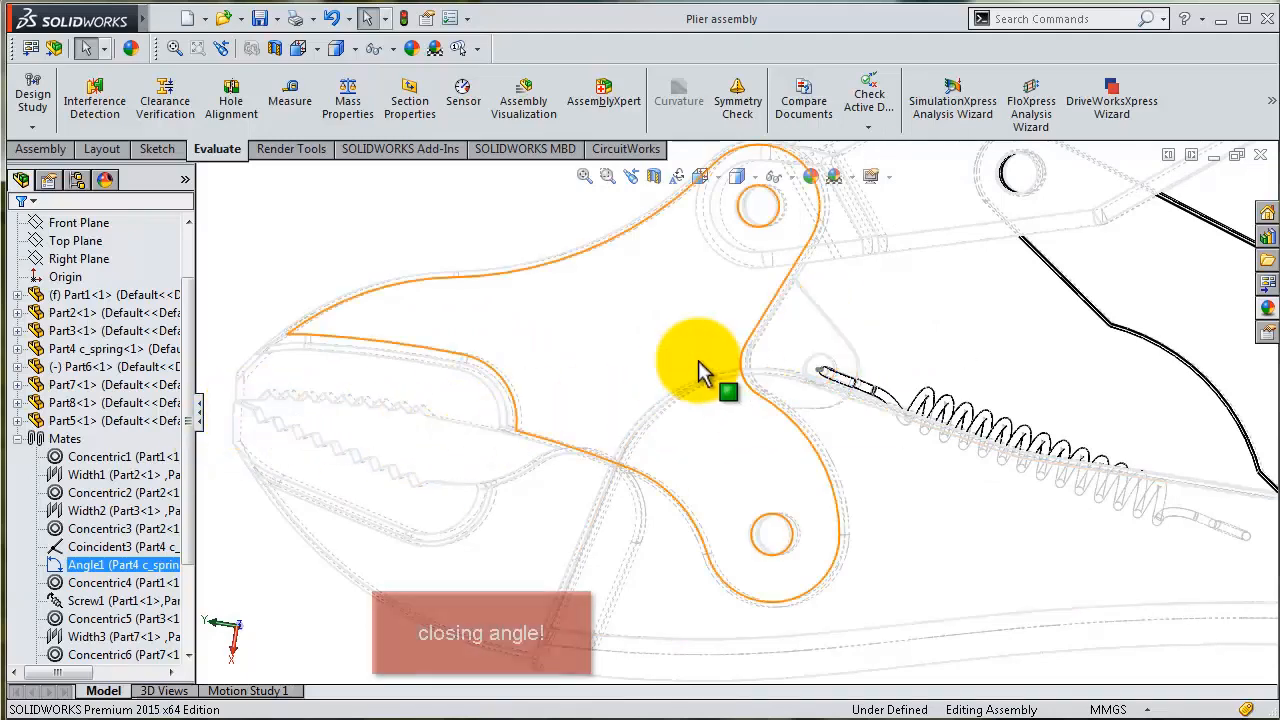
{"action": "left_click", "coordinate": [360, 325]}
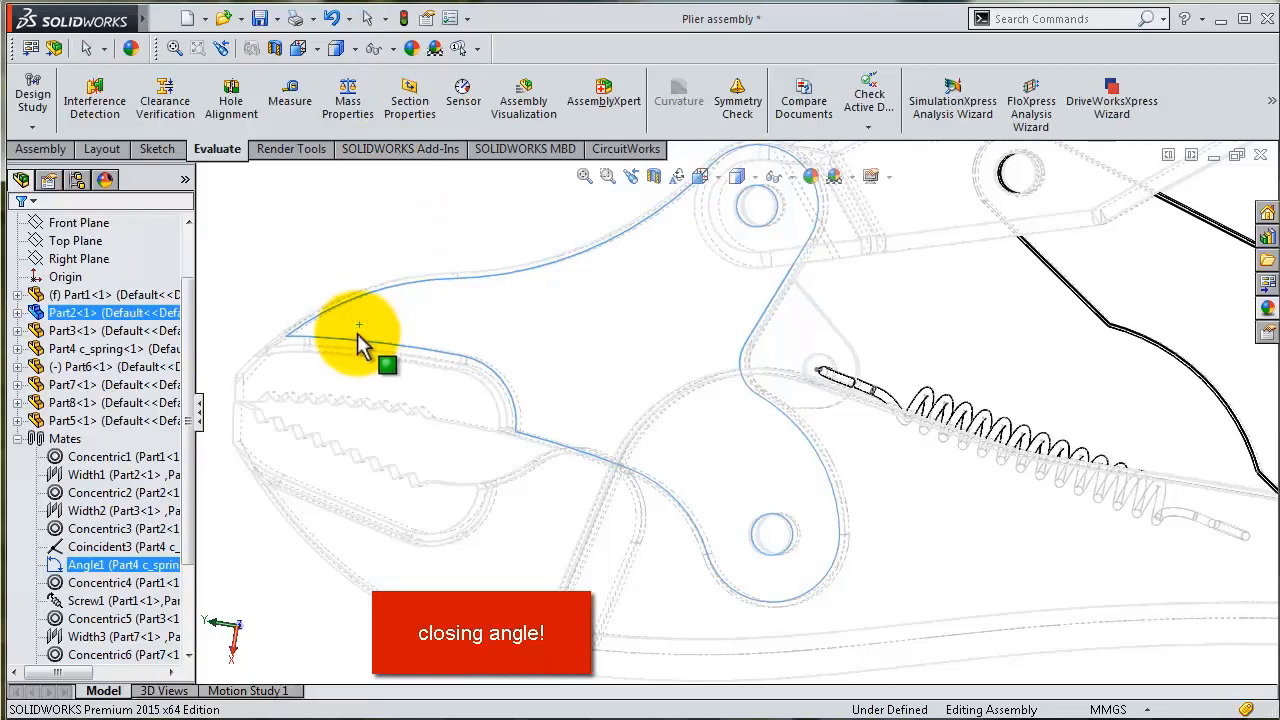
{"action": "left_click_drag", "start_coordinate": [950, 450], "coordinate": [717, 451]}
Measure the closing angle between the short edge at Part1's lower jaw tip and the slanted edge of Part2's spring tab.
{"action": "left_click", "coordinate": [298, 102]}
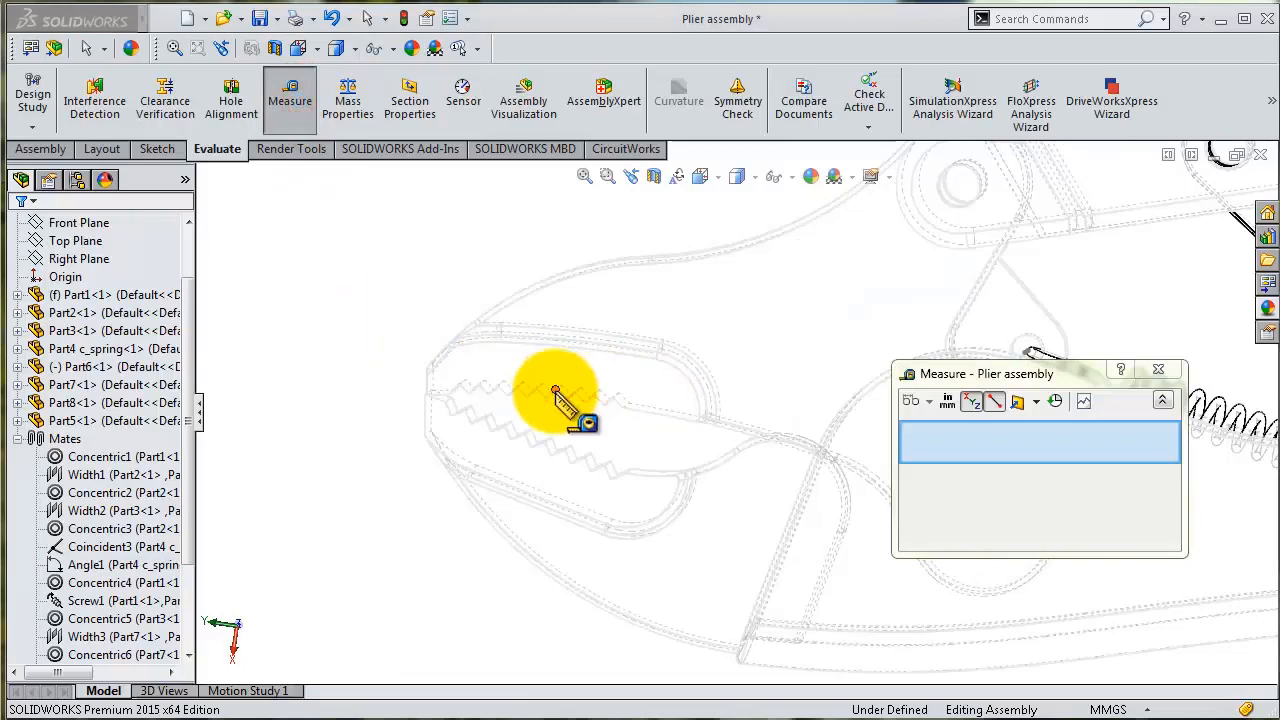
{"action": "scroll", "coordinate": [477, 403], "scroll_direction": "down", "scroll_amount": 3}
{"action": "scroll", "coordinate": [477, 403], "scroll_direction": "down", "scroll_amount": 2}
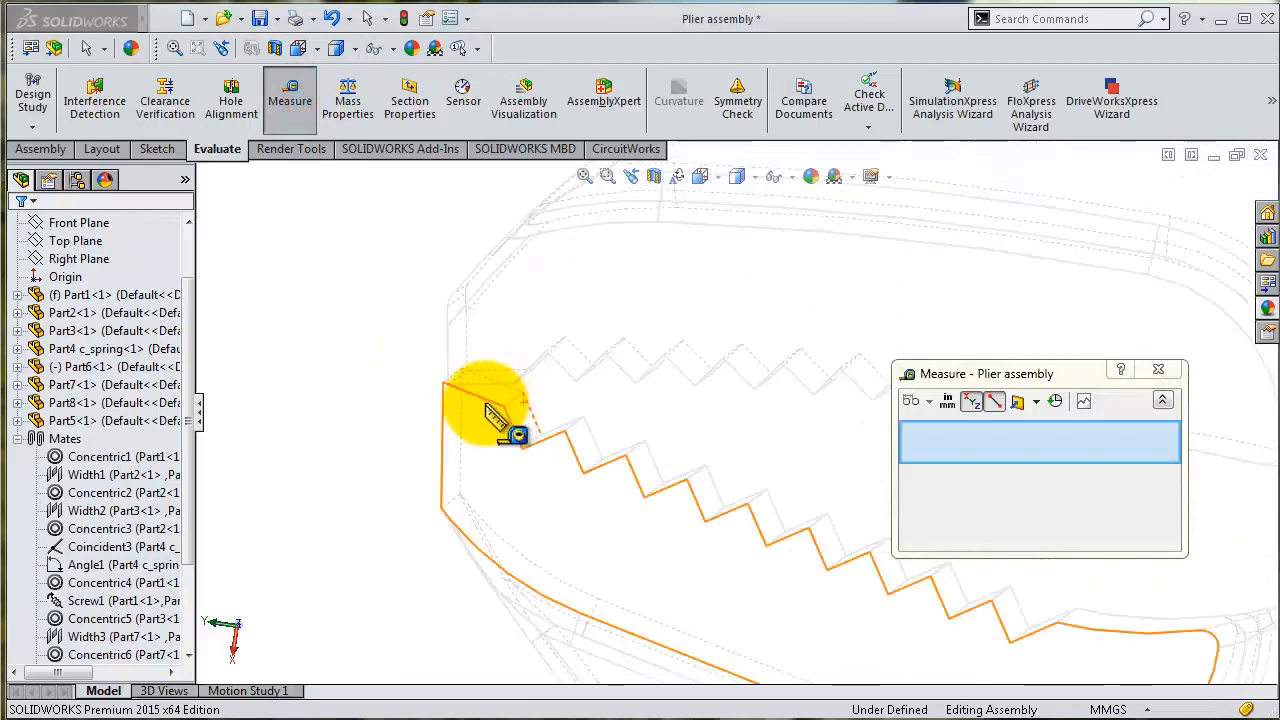
{"action": "left_click", "coordinate": [489, 404]}
{"action": "scroll", "coordinate": [1066, 485], "scroll_direction": "up", "scroll_amount": 5}
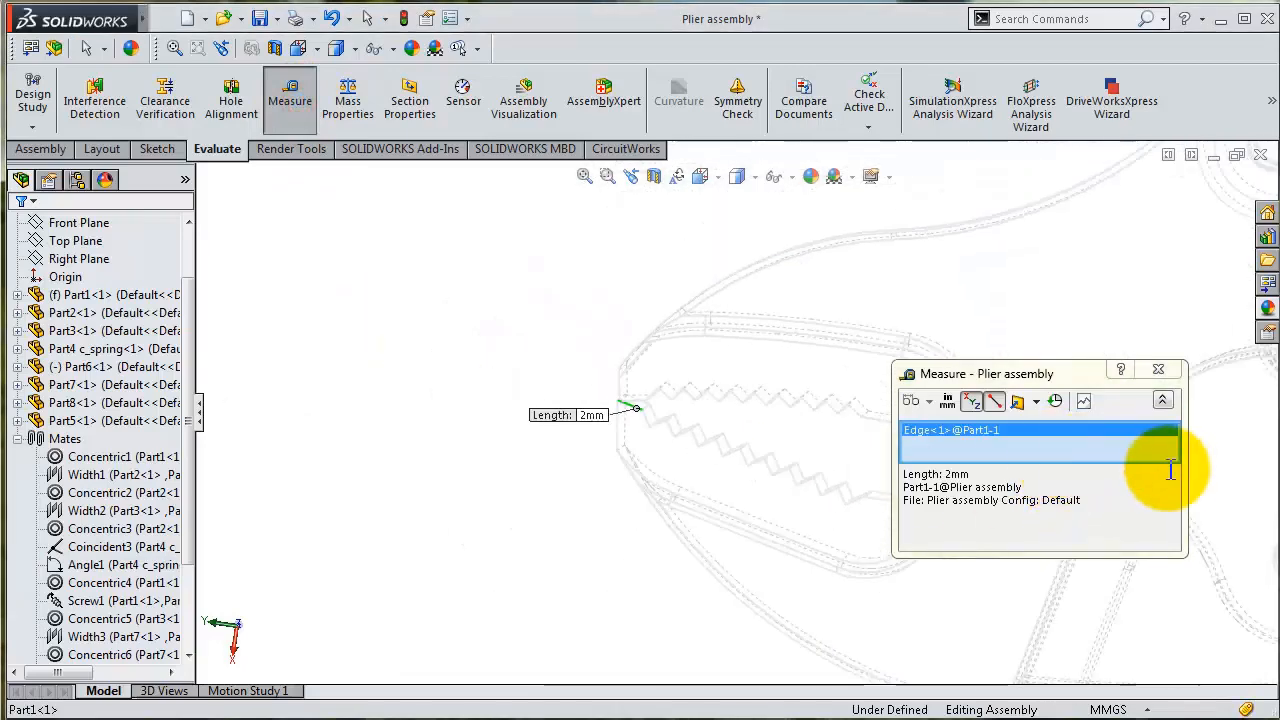
{"action": "scroll", "coordinate": [1172, 470], "scroll_direction": "down", "scroll_amount": 1}
{"action": "left_click", "coordinate": [1080, 370]}
{"action": "left_click_drag", "start_coordinate": [1085, 375], "coordinate": [837, 239]}
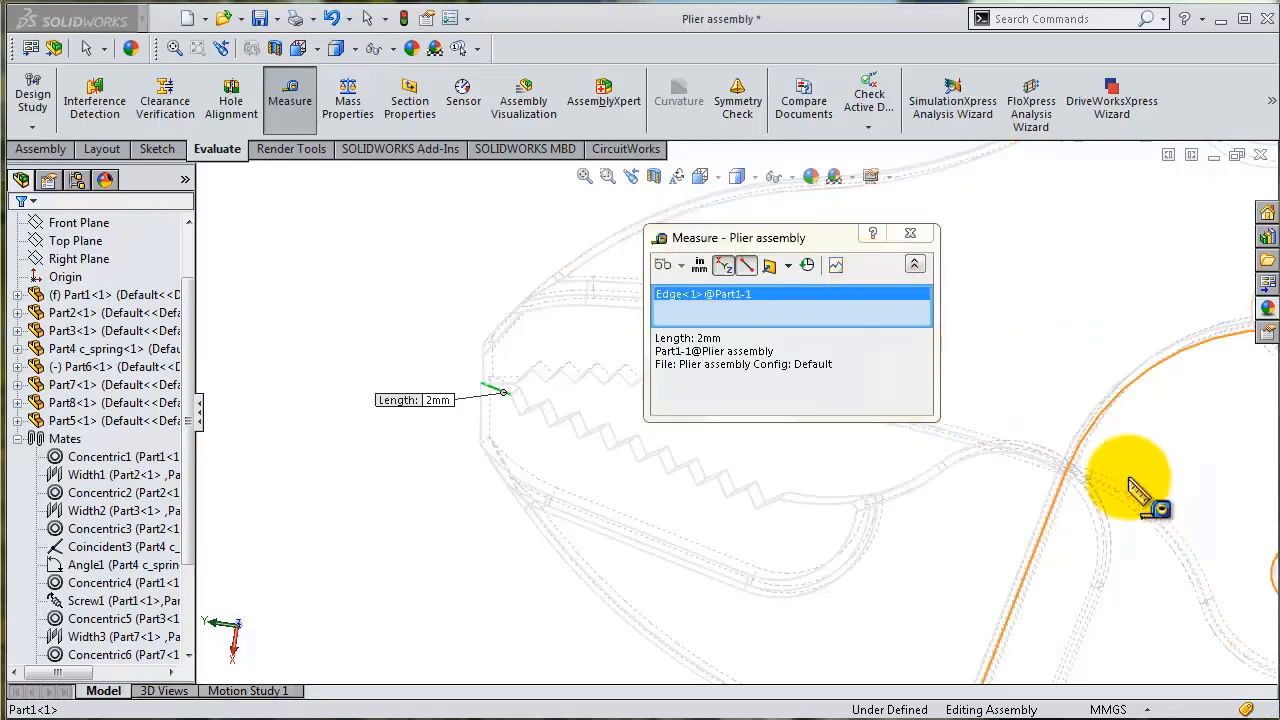
{"action": "scroll", "coordinate": [1165, 495], "scroll_direction": "down", "scroll_amount": 2}
{"action": "scroll", "coordinate": [1086, 343], "scroll_direction": "up", "scroll_amount": 1}
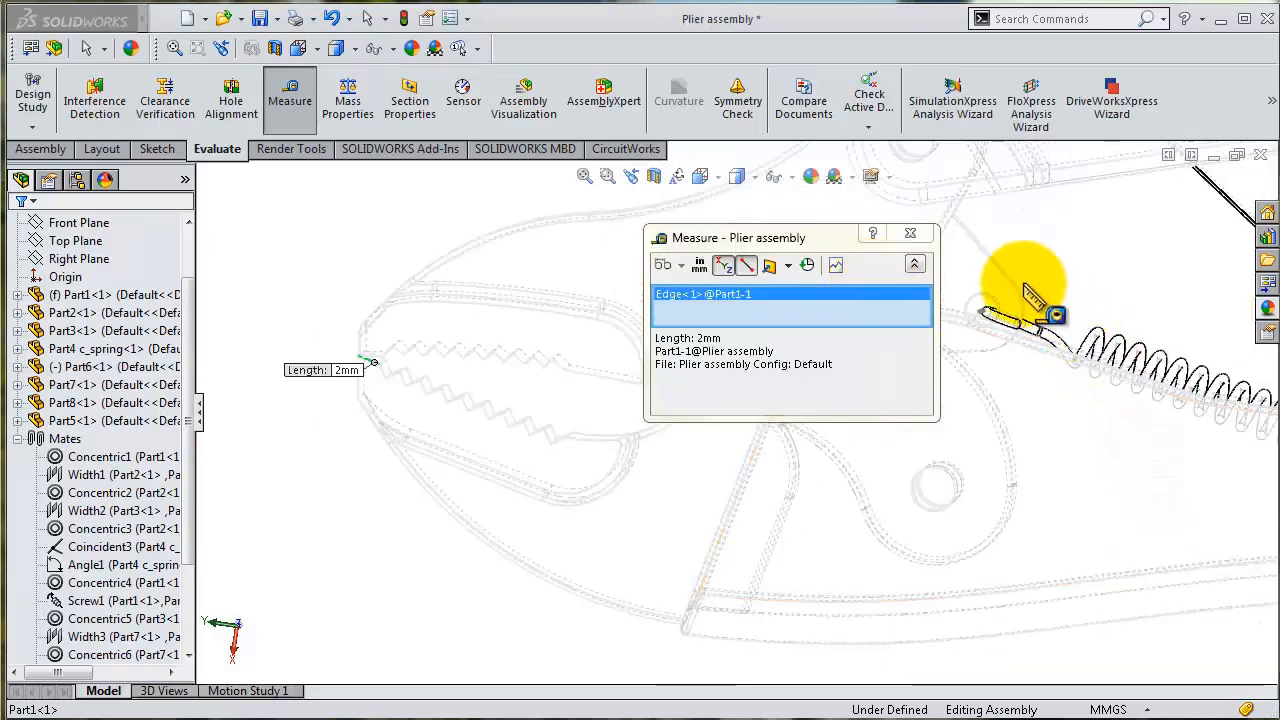
{"action": "scroll", "coordinate": [1030, 293], "scroll_direction": "up", "scroll_amount": 1}
{"action": "scroll", "coordinate": [995, 278], "scroll_direction": "down", "scroll_amount": 1}
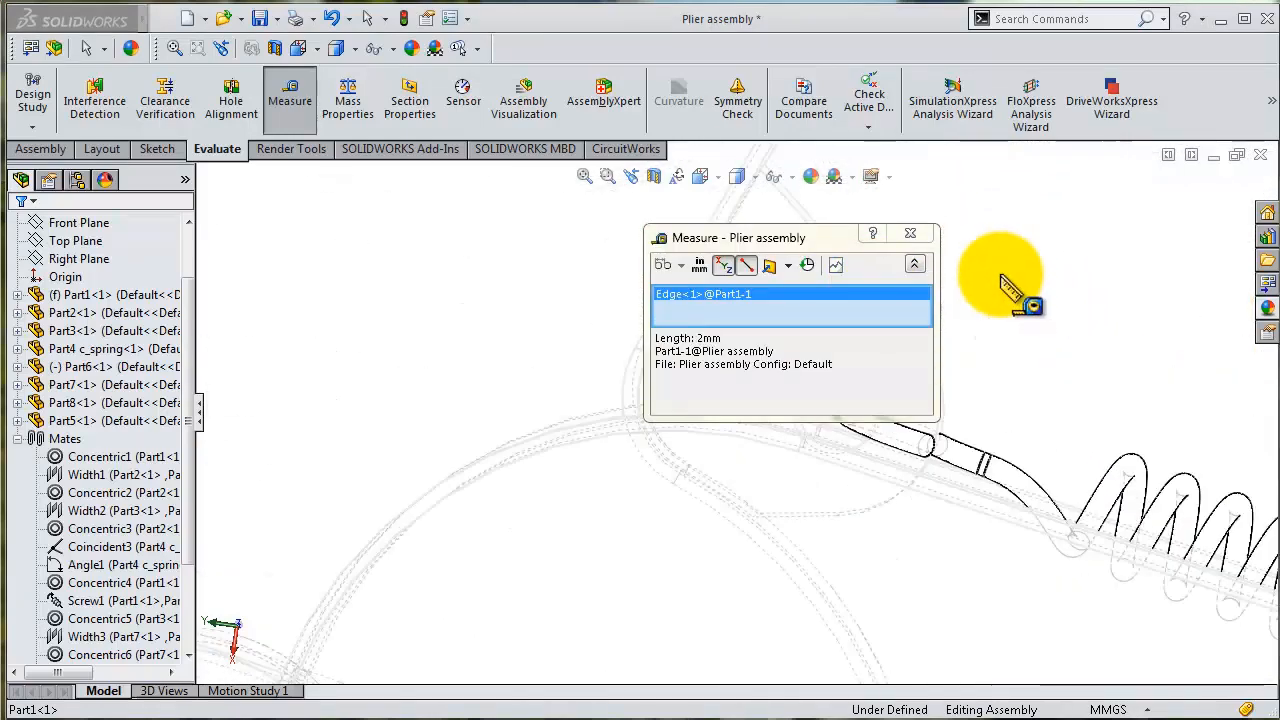
{"action": "scroll", "coordinate": [971, 414], "scroll_direction": "down", "scroll_amount": 1}
{"action": "left_click_drag", "start_coordinate": [822, 245], "coordinate": [462, 255]}
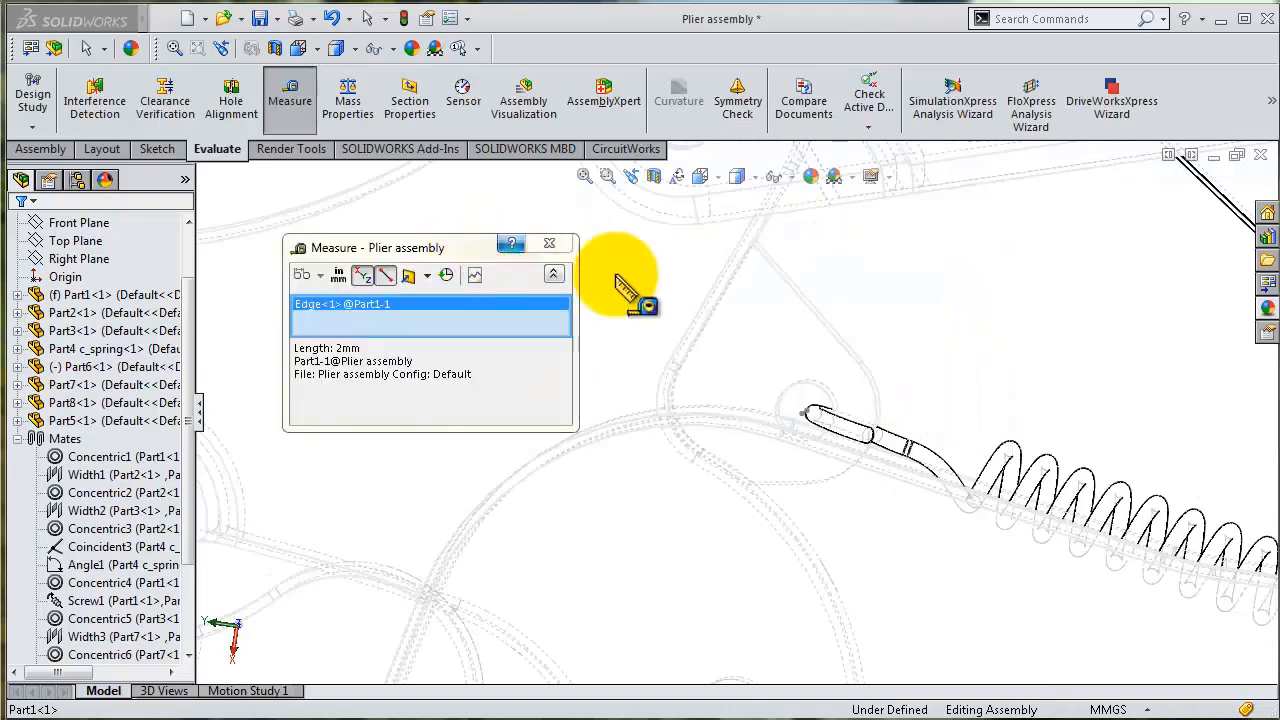
{"action": "left_click", "coordinate": [843, 350]}
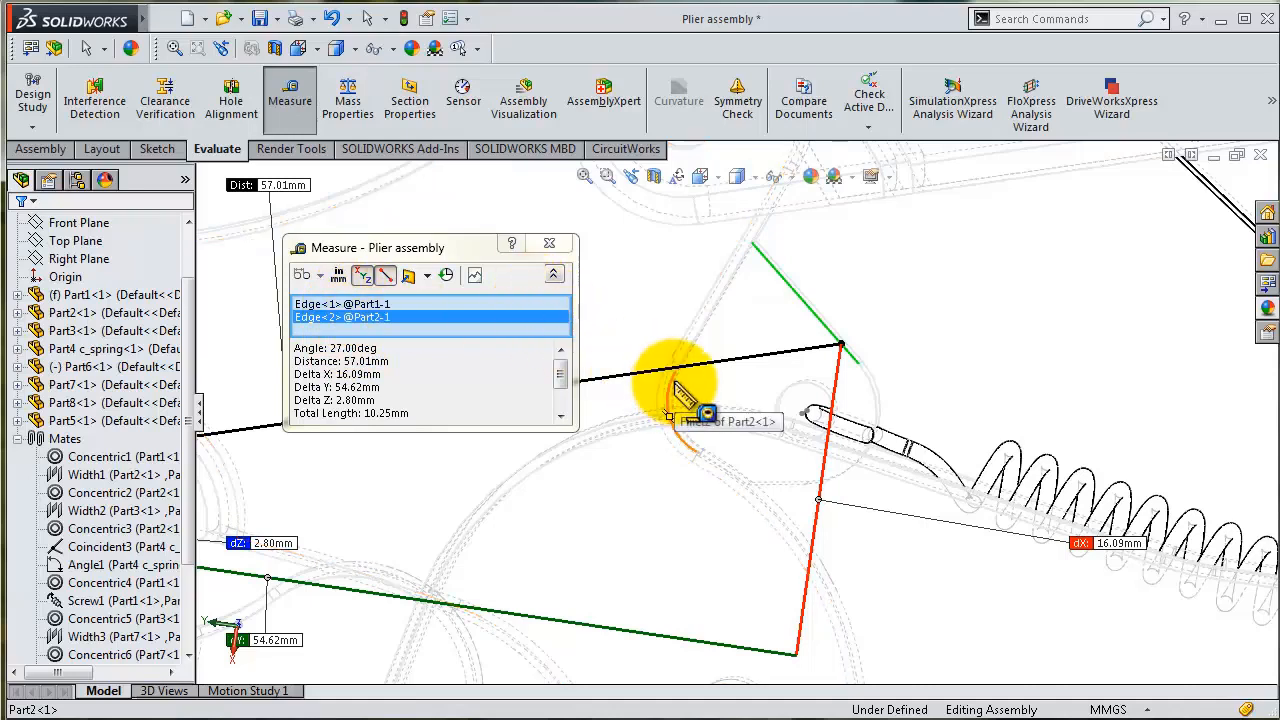
{"action": "key", "text": "Escape"}
Swing the upper jaw open to the spring's maximum compression and check the spring's fit inside the lower arm.
{"action": "scroll", "coordinate": [694, 409], "scroll_direction": "up", "scroll_amount": 5}
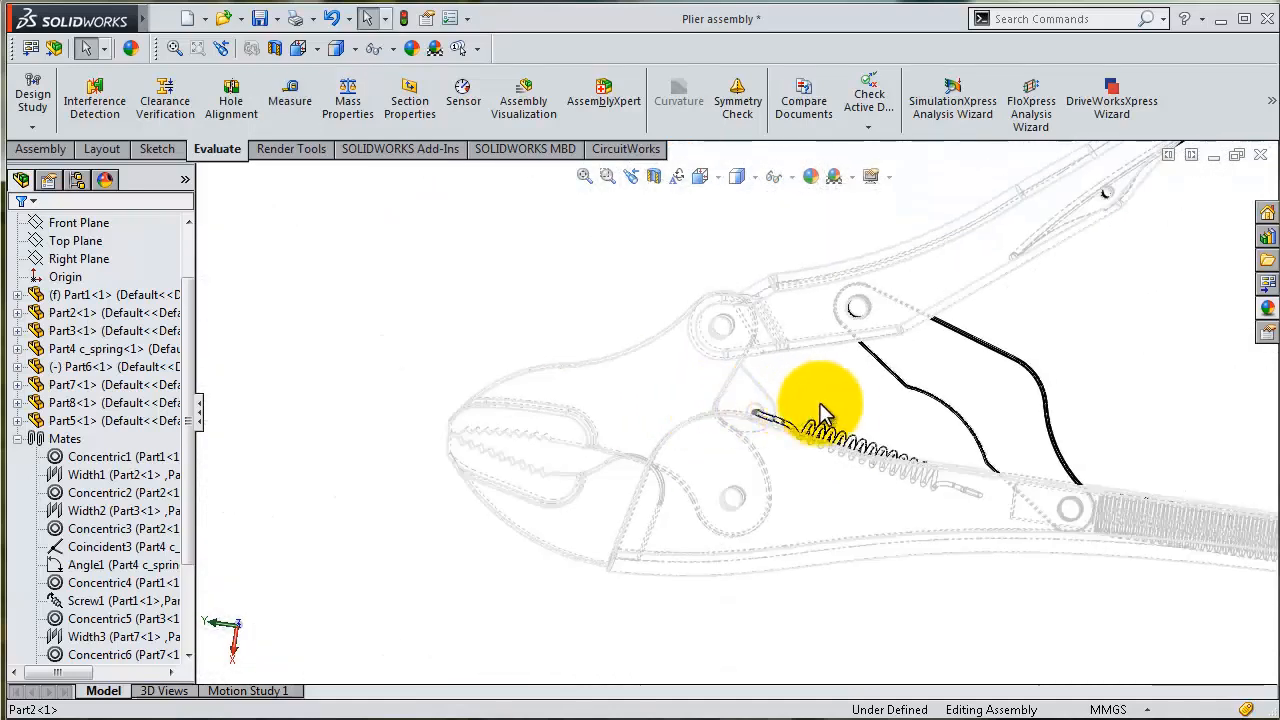
{"action": "left_click", "coordinate": [620, 413]}
{"action": "left_click_drag", "start_coordinate": [620, 413], "coordinate": [718, 395]}
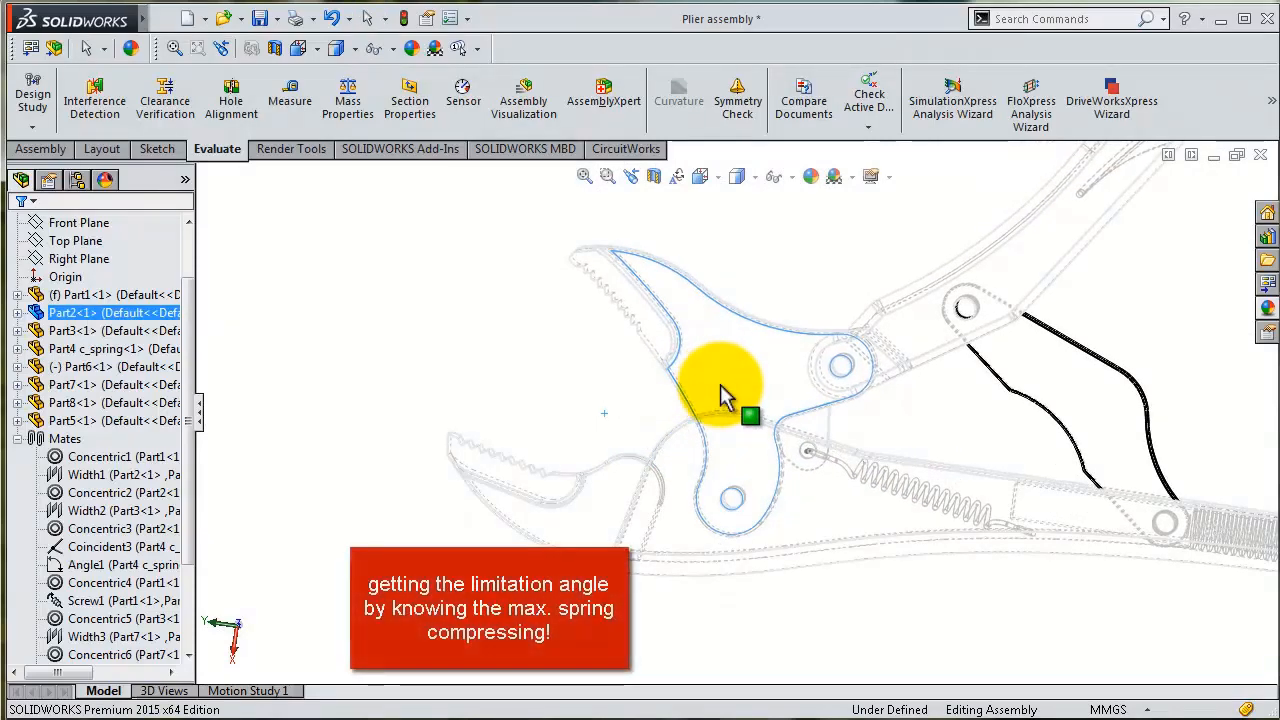
{"action": "scroll", "coordinate": [1030, 530], "scroll_direction": "down", "scroll_amount": 3}
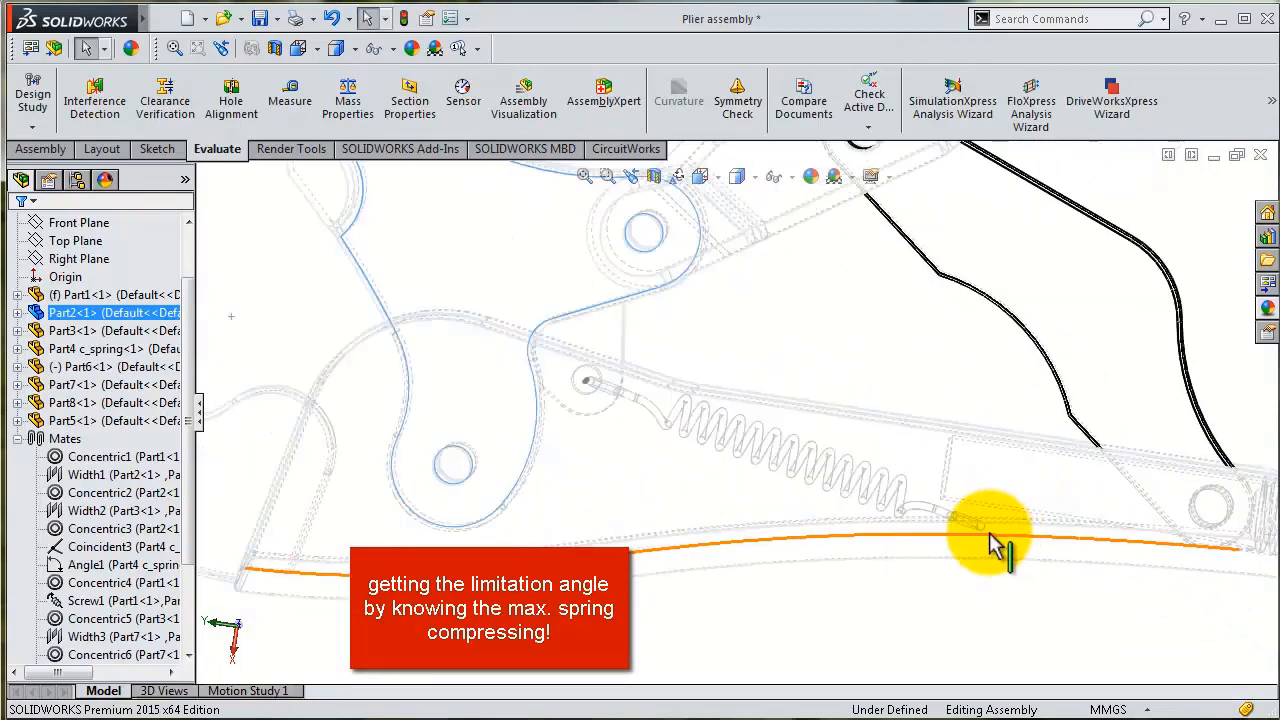
{"action": "mouse_move", "coordinate": [983, 540]}
{"action": "left_mouse_down"}
{"action": "mouse_move", "coordinate": [749, 443]}
{"action": "mouse_move", "coordinate": [713, 357]}
{"action": "left_mouse_up"}
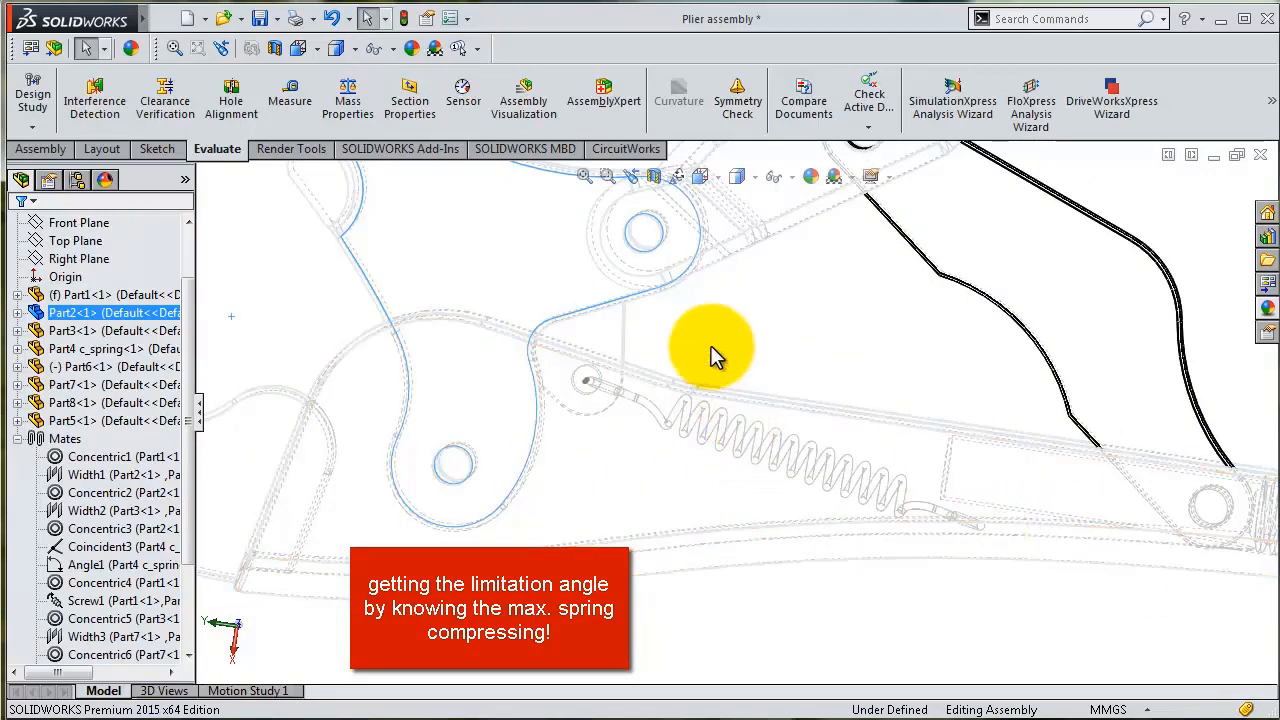
{"action": "scroll", "coordinate": [711, 354], "scroll_direction": "up", "scroll_amount": 2}
{"action": "scroll", "coordinate": [686, 323], "scroll_direction": "down", "scroll_amount": 2}
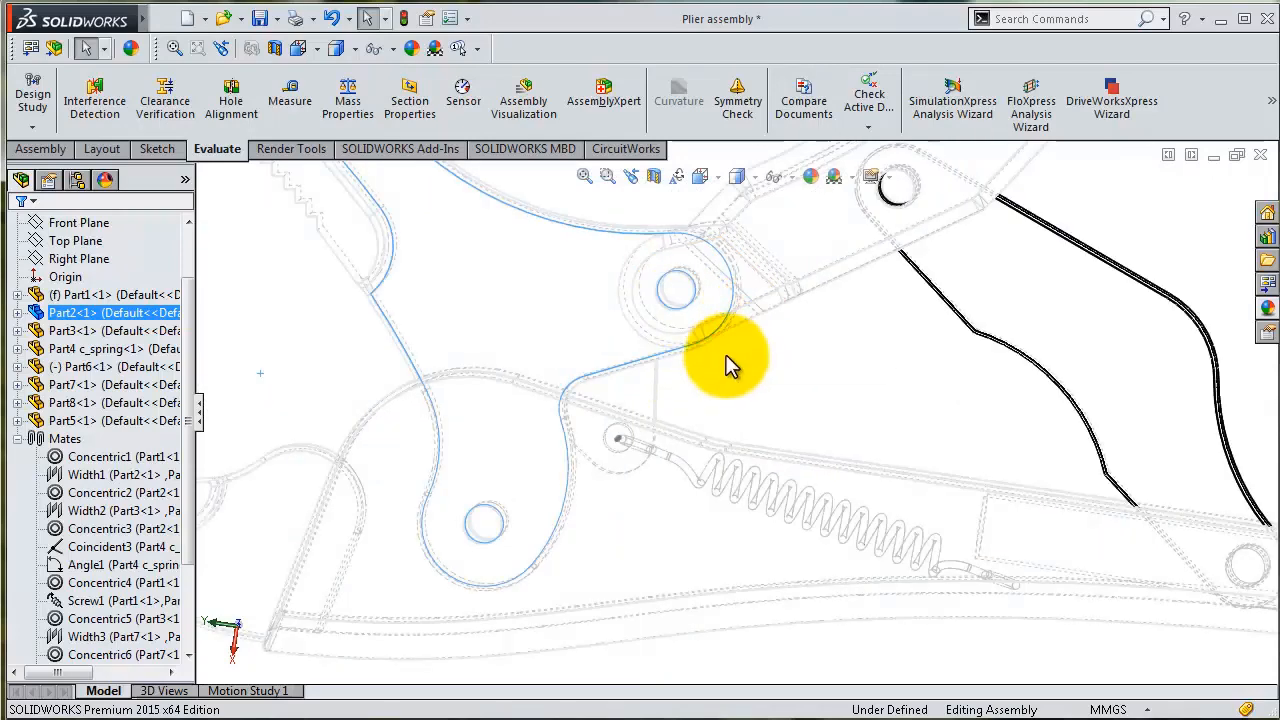
Measure the opening angle between the straight edge of Part2's spring tab and the short edge at the lower jaw's tip.
{"action": "left_click", "coordinate": [289, 95]}
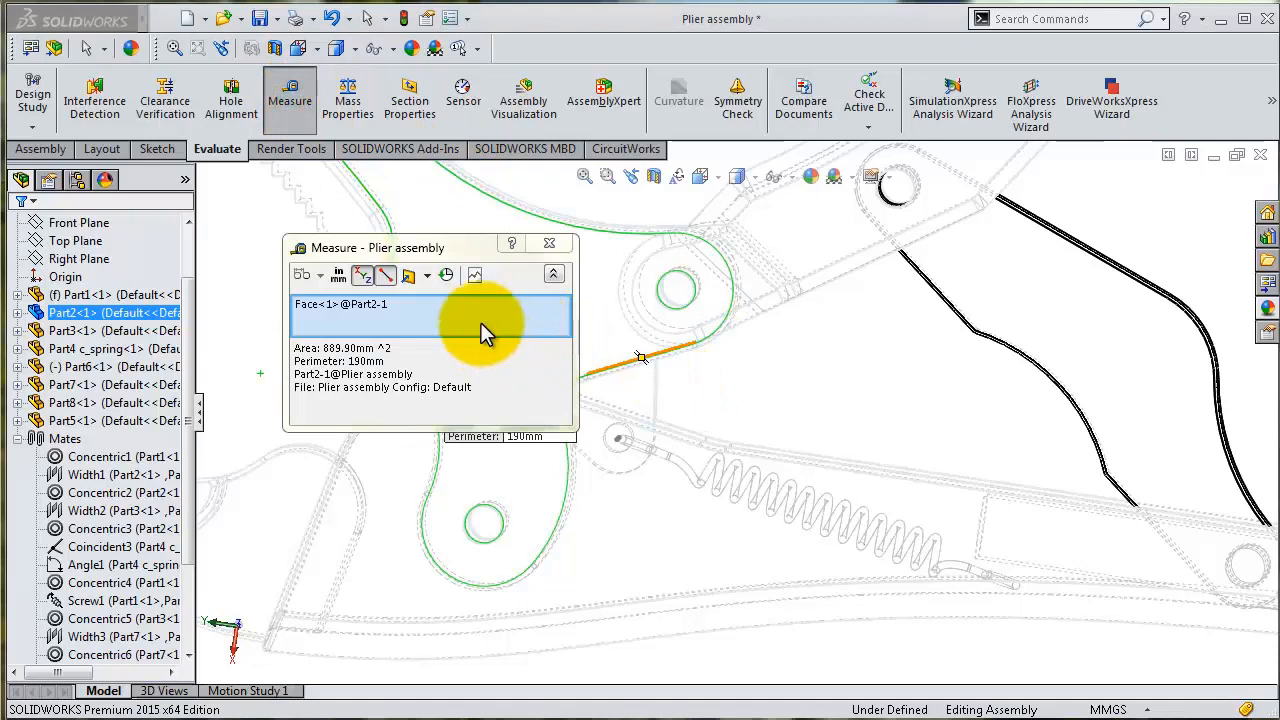
{"action": "right_click", "coordinate": [480, 322]}
{"action": "left_click", "coordinate": [500, 331]}
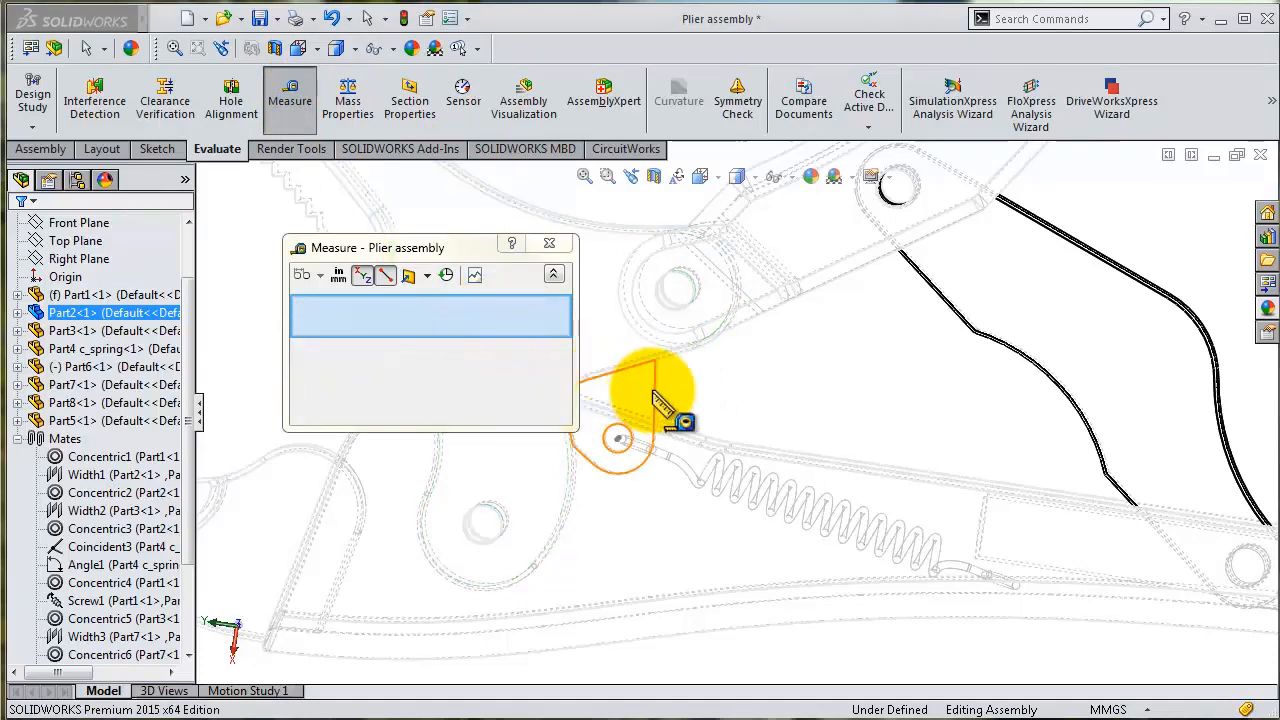
{"action": "left_click", "coordinate": [655, 398]}
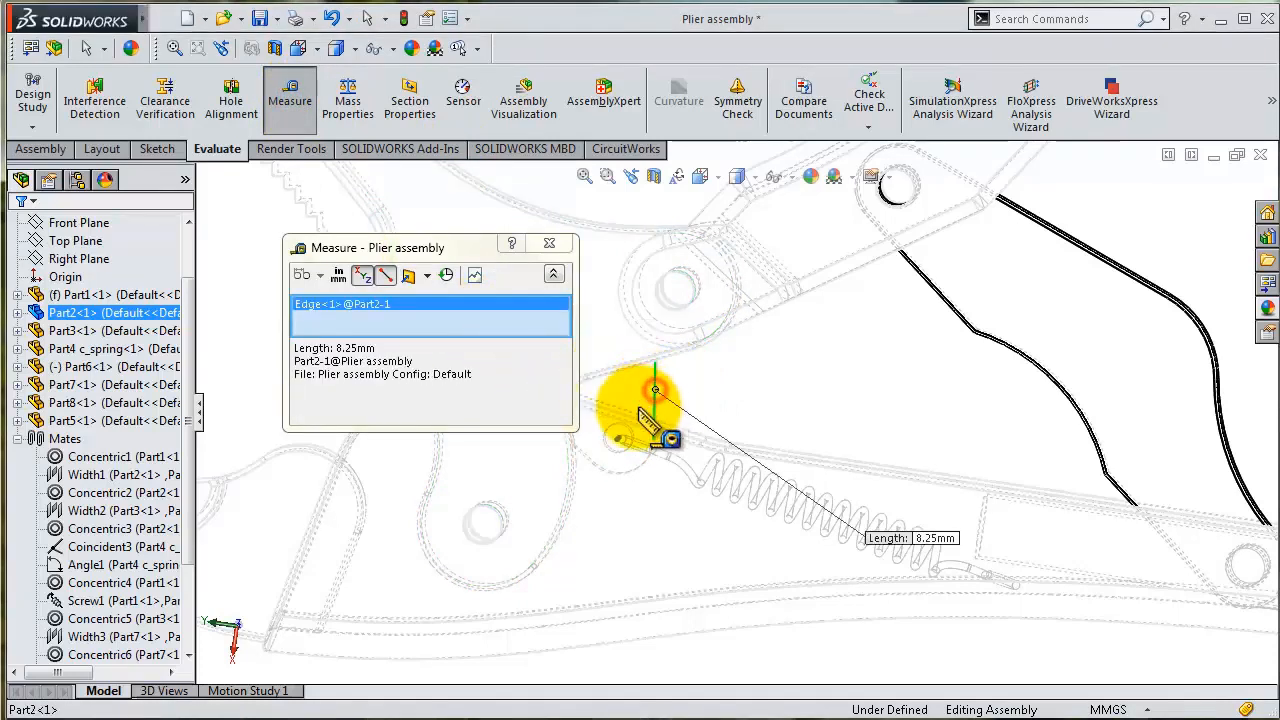
{"action": "scroll", "coordinate": [343, 394], "scroll_direction": "down", "scroll_amount": 4}
{"action": "scroll", "coordinate": [281, 420], "scroll_direction": "down", "scroll_amount": 2}
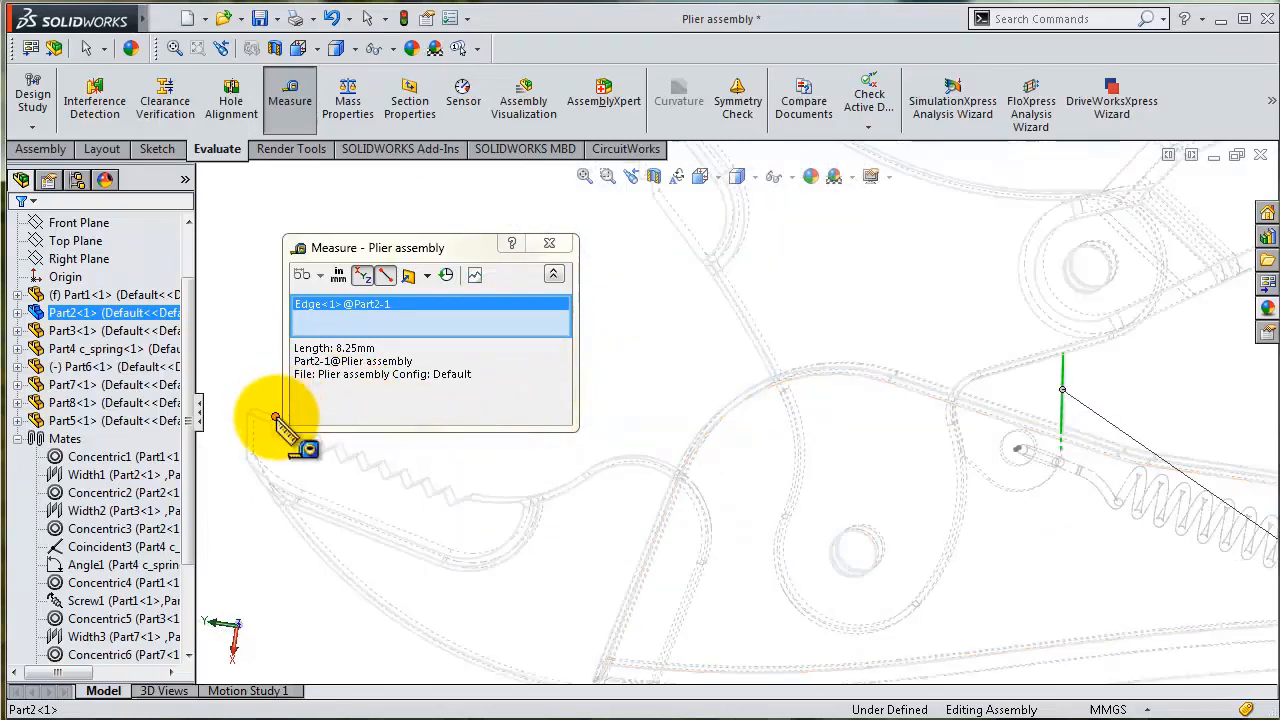
{"action": "scroll", "coordinate": [270, 418], "scroll_direction": "down", "scroll_amount": 2}
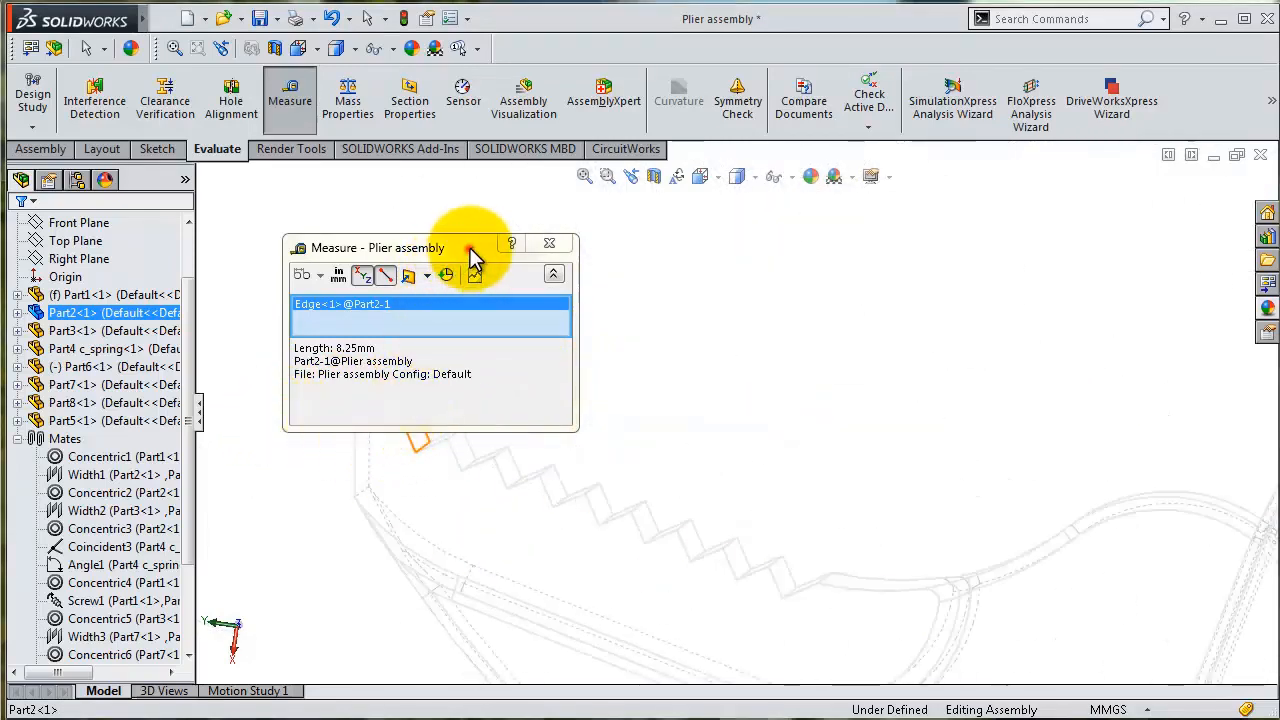
{"action": "left_click_drag", "start_coordinate": [469, 250], "coordinate": [474, 200]}
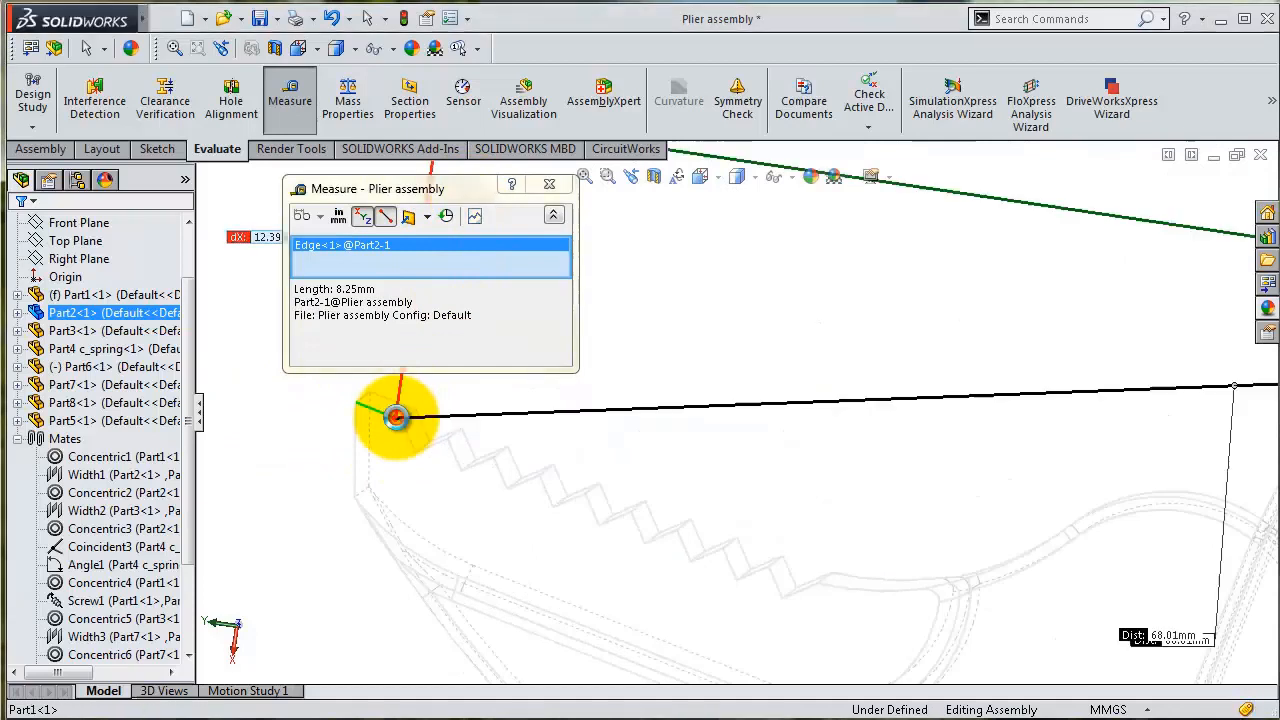
{"action": "left_click", "coordinate": [394, 419]}
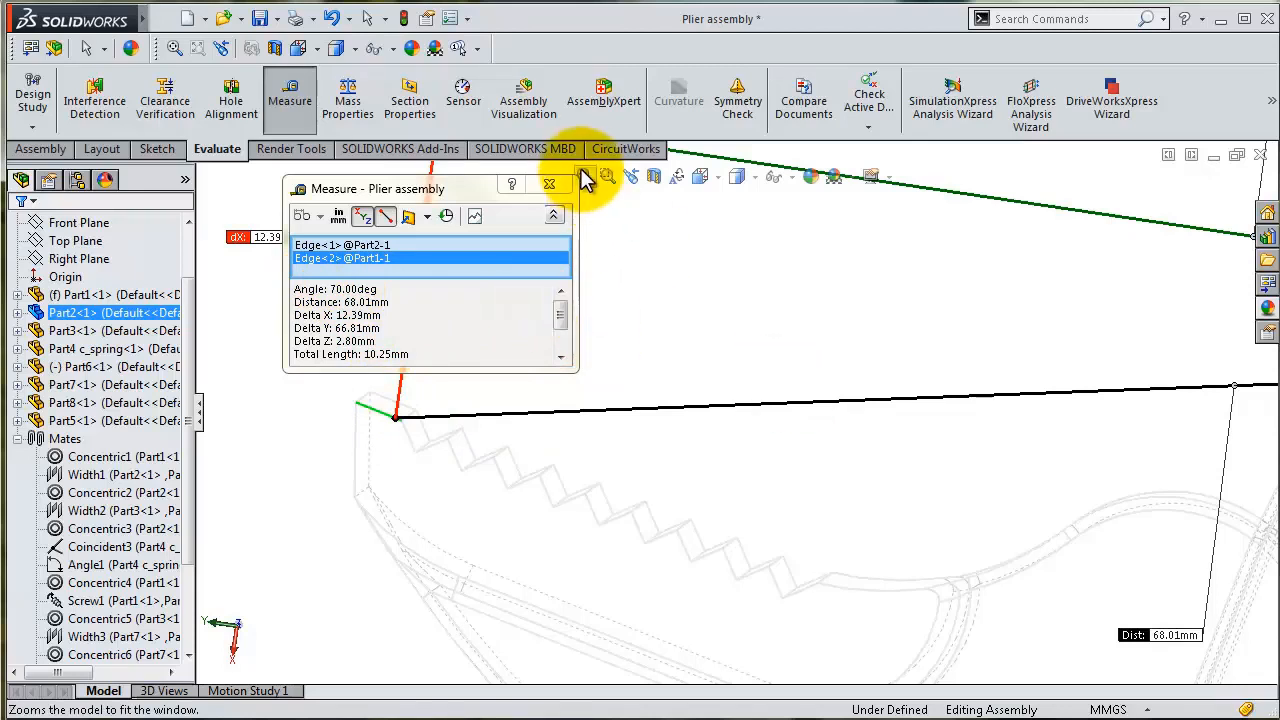
{"action": "left_click", "coordinate": [550, 187]}
Start an advanced angle mate between the end face of Part2's spring tab and the flat face at the lower jaw's tip.
{"action": "scroll", "coordinate": [784, 396], "scroll_direction": "up", "scroll_amount": 2}
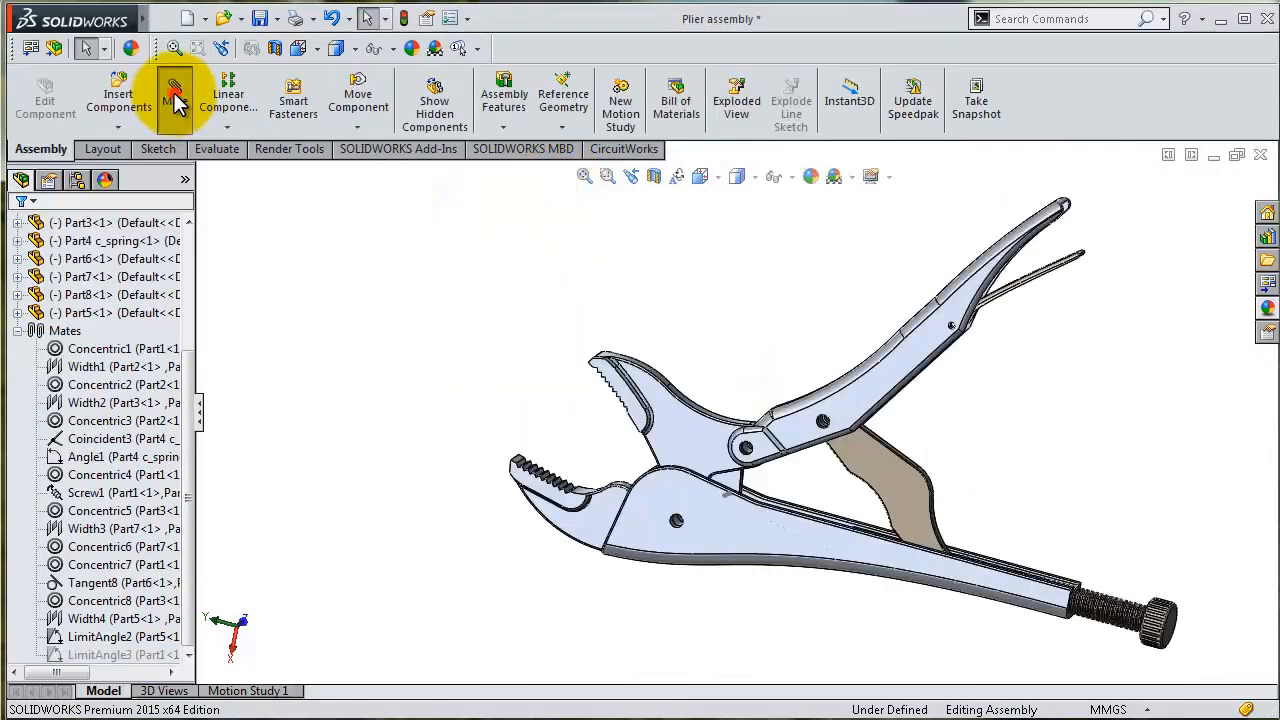
{"action": "left_click", "coordinate": [176, 100]}
{"action": "scroll", "coordinate": [790, 470], "scroll_direction": "down", "scroll_amount": 5}
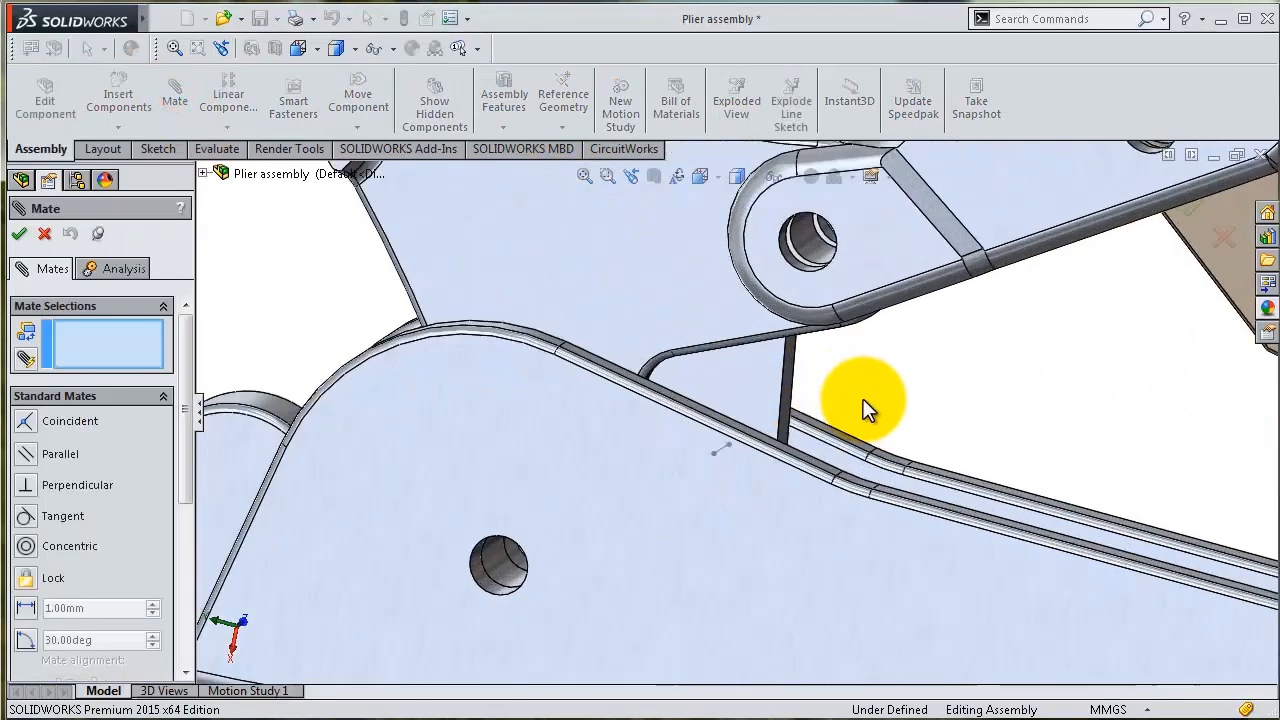
{"action": "middle_click_drag", "start_coordinate": [910, 392], "coordinate": [834, 409]}
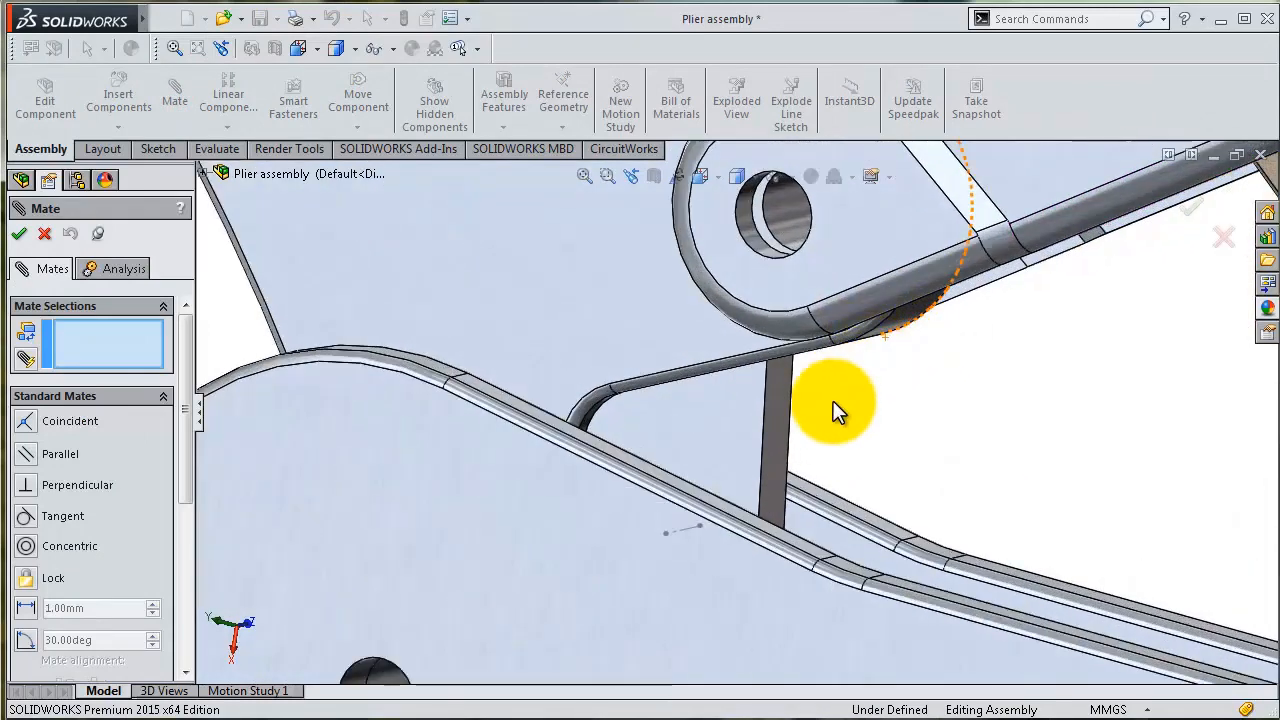
{"action": "left_click", "coordinate": [768, 407]}
{"action": "scroll", "coordinate": [700, 415], "scroll_direction": "up", "scroll_amount": 2}
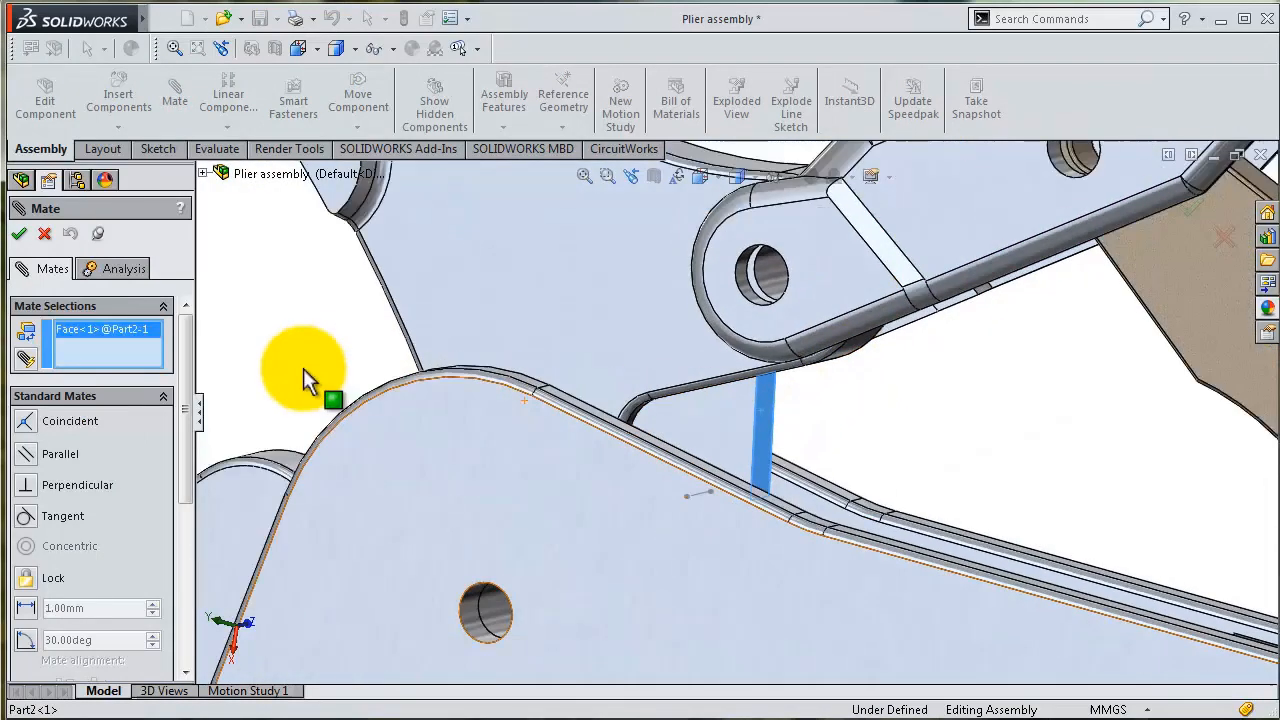
{"action": "left_click_drag", "start_coordinate": [188, 356], "coordinate": [66, 457]}
{"action": "left_click", "coordinate": [164, 466]}
{"action": "left_click", "coordinate": [26, 426]}
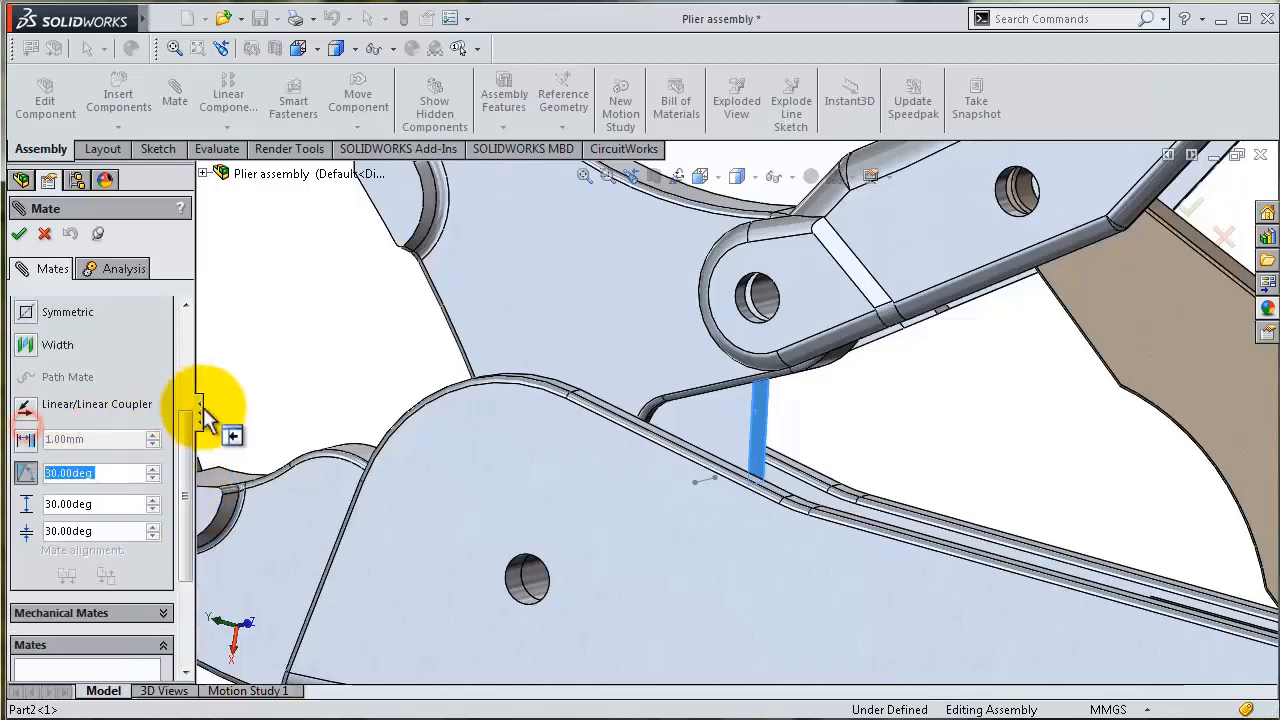
{"action": "mouse_move", "coordinate": [306, 348]}
{"action": "middle_mouse_down"}
{"action": "mouse_move", "coordinate": [306, 388]}
{"action": "mouse_move", "coordinate": [304, 364]}
{"action": "middle_mouse_up"}
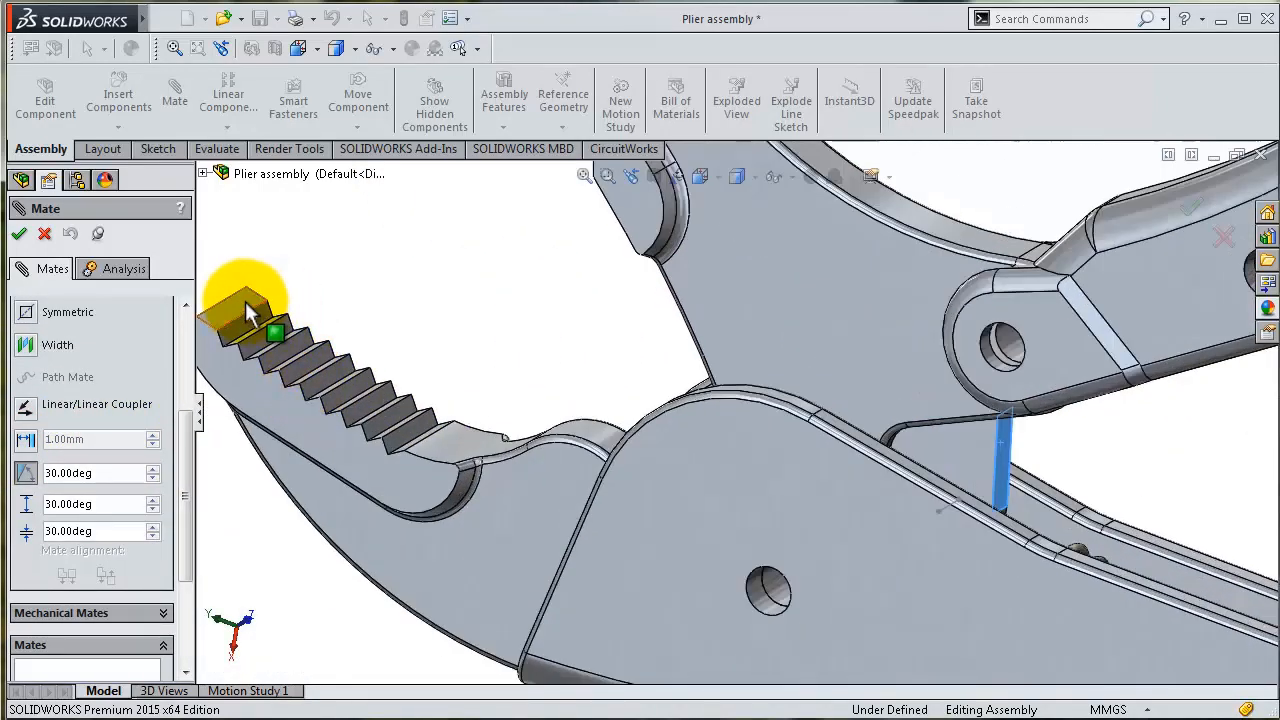
{"action": "left_click", "coordinate": [245, 312]}
Set the mate's angle to 50°, maximum to 70° and minimum to 27°, and accept the limit angle mate.
{"action": "left_click", "coordinate": [118, 493]}
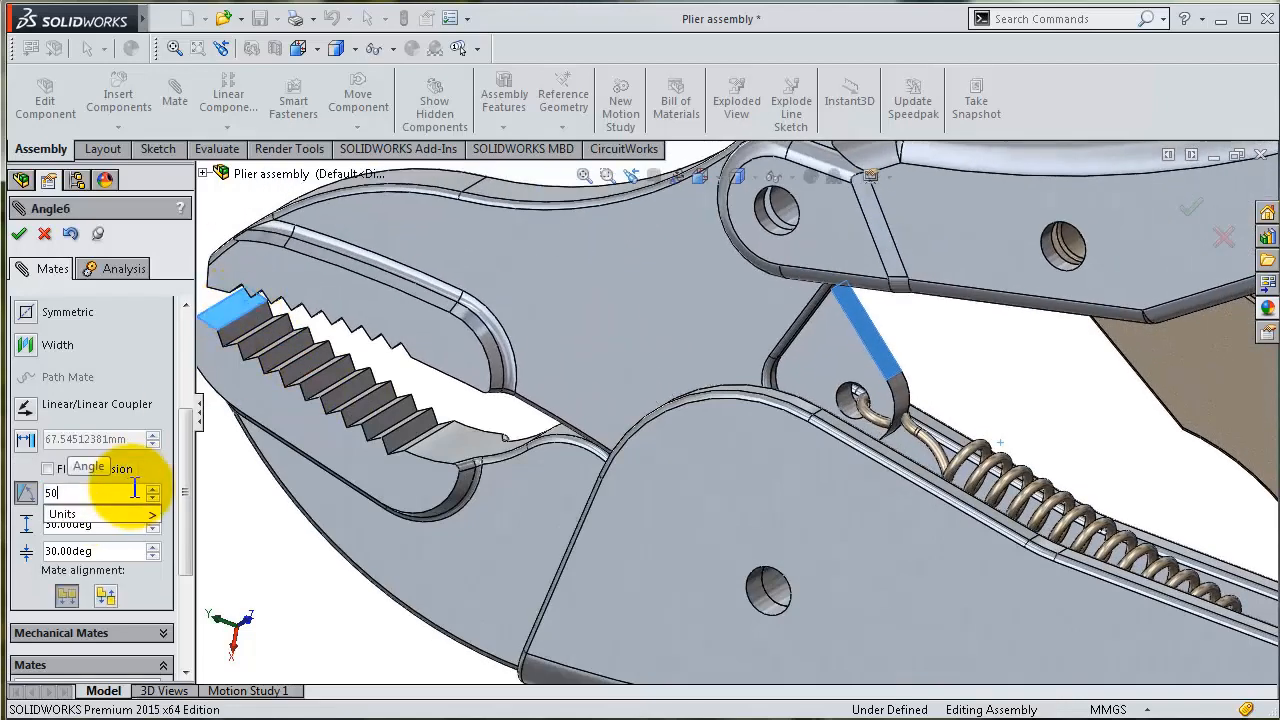
{"action": "key", "text": "Return"}
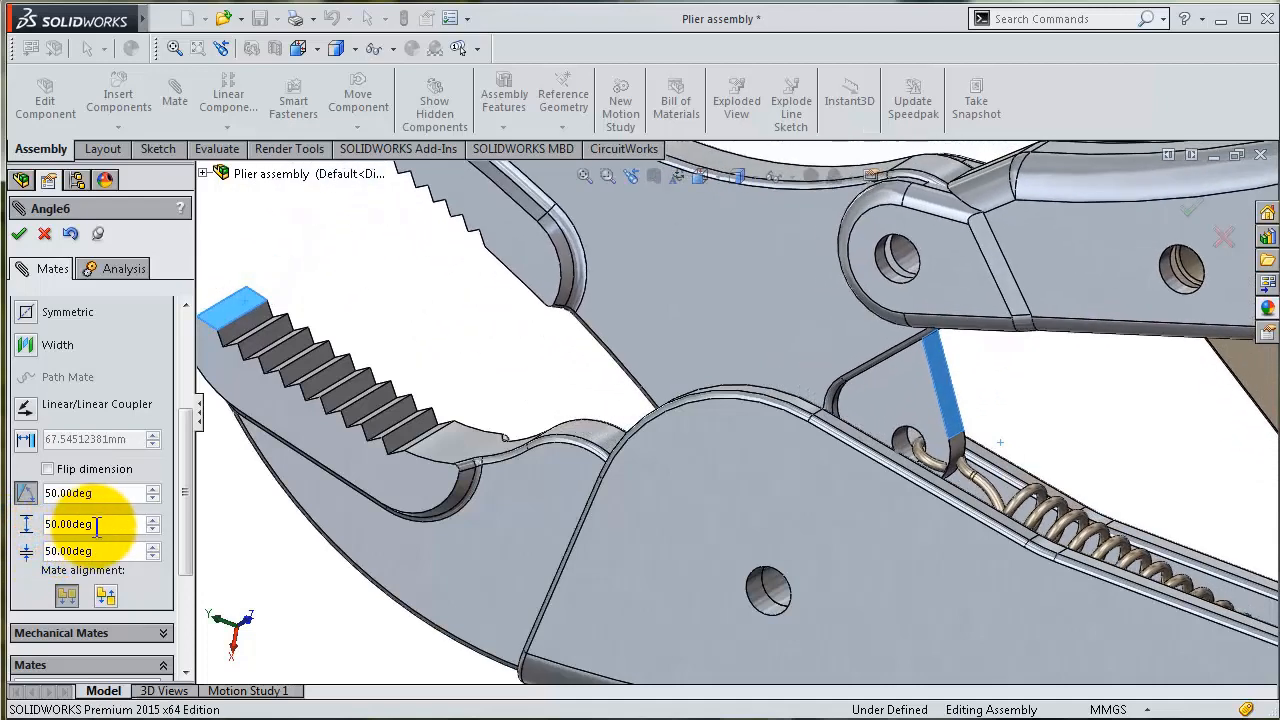
{"action": "left_click", "coordinate": [95, 524]}
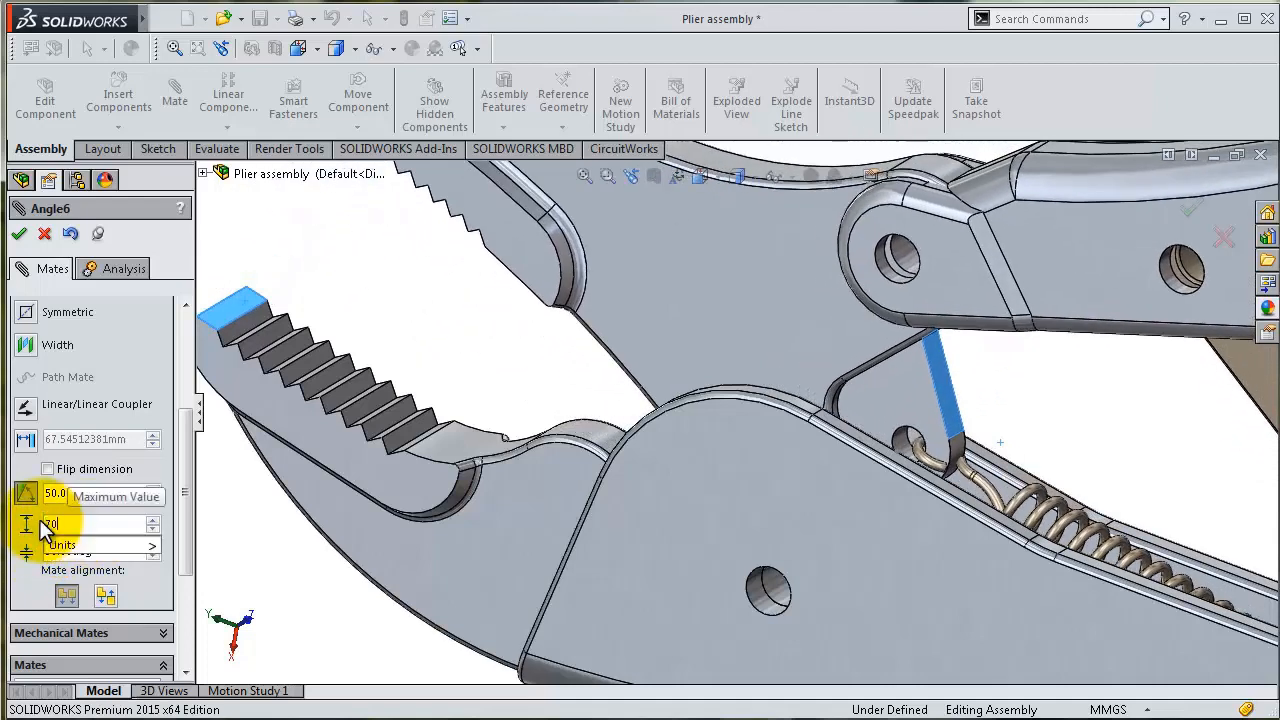
{"action": "left_click", "coordinate": [30, 563]}
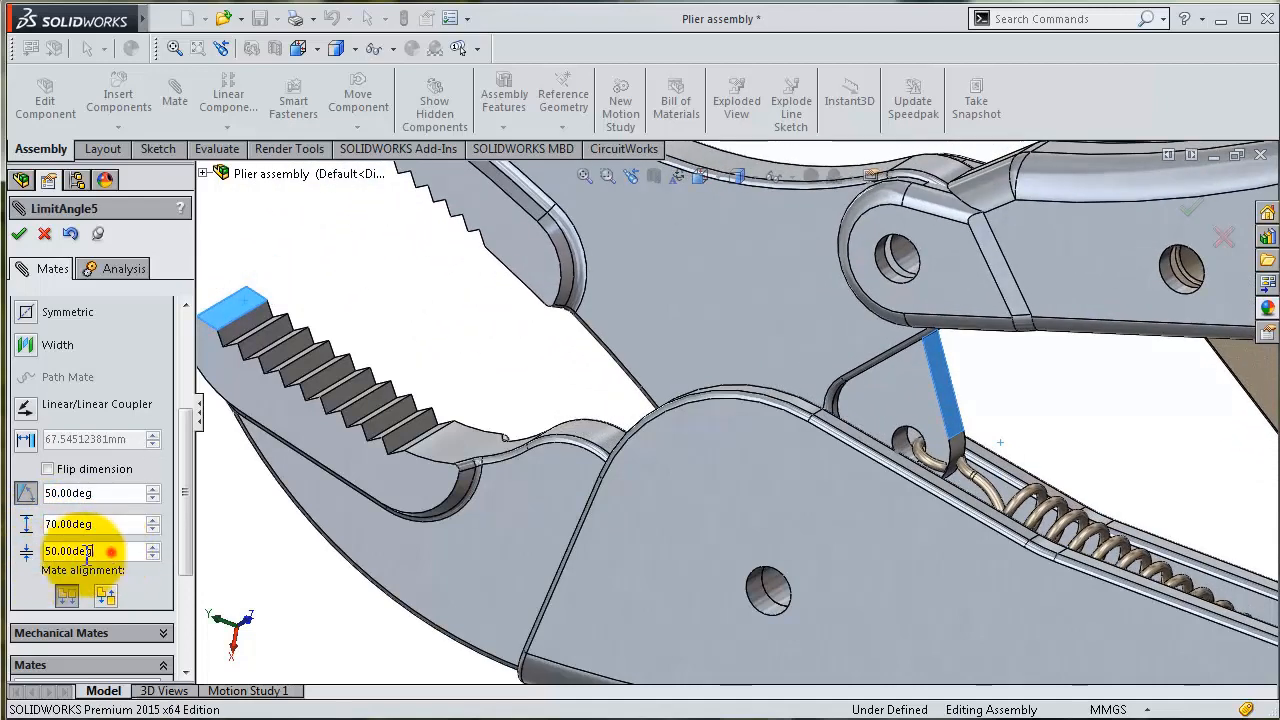
{"action": "type", "text": "27"}
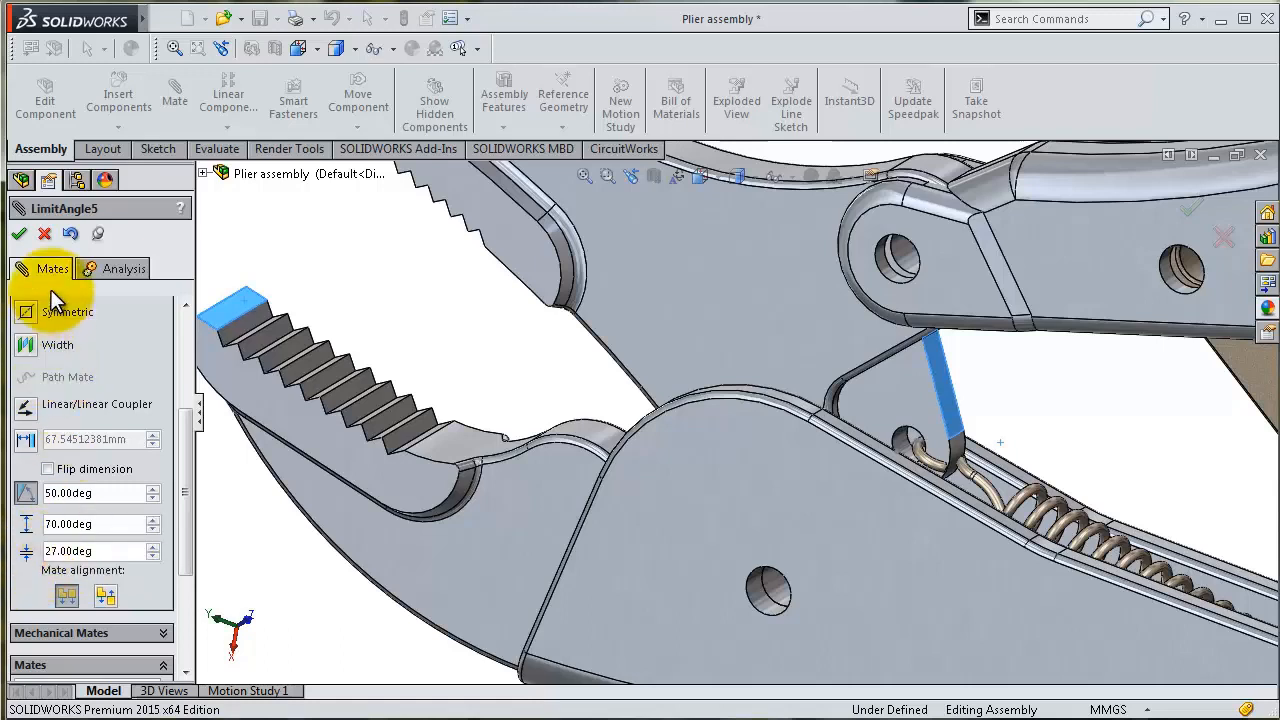
{"action": "left_click", "coordinate": [19, 236]}
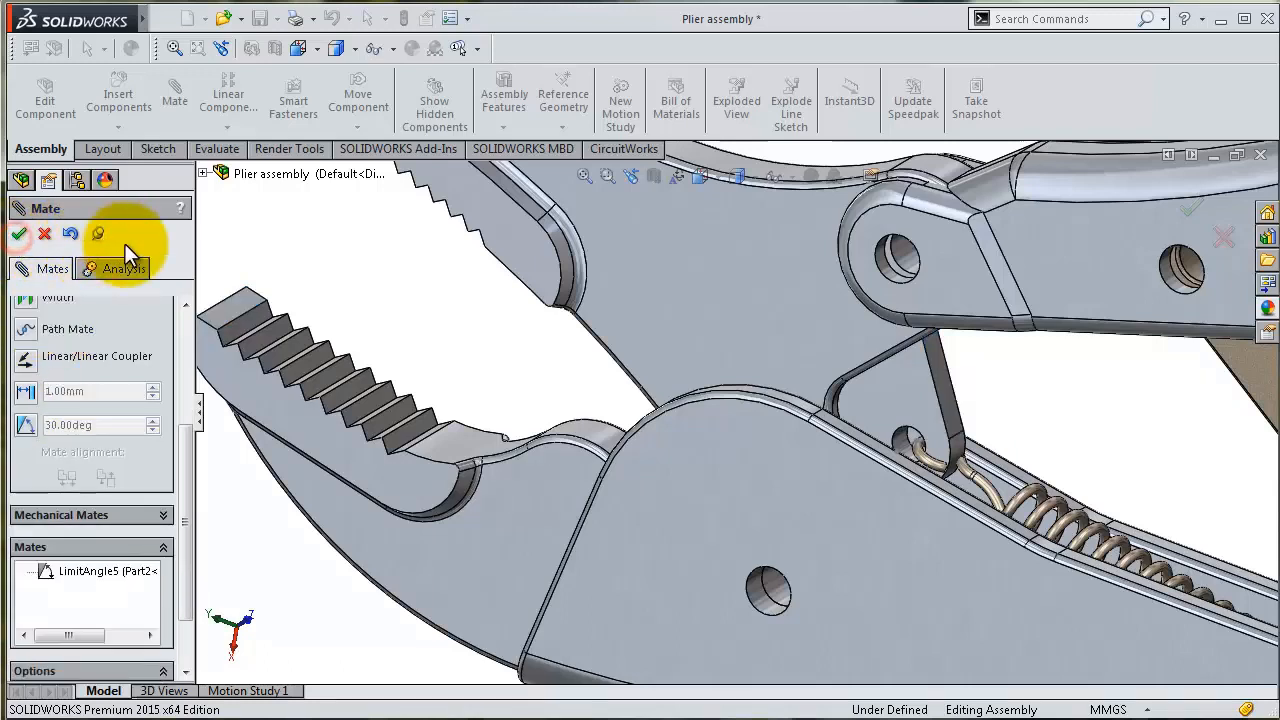
{"action": "left_click", "coordinate": [21, 238]}
View the whole plier from the side and swing the upper jaw toward the closed position within its angle limits.
{"action": "scroll", "coordinate": [648, 411], "scroll_direction": "up", "scroll_amount": 4}
{"action": "middle_click_drag", "start_coordinate": [745, 472], "coordinate": [785, 410]}
{"action": "left_click_drag", "start_coordinate": [663, 357], "coordinate": [595, 342]}
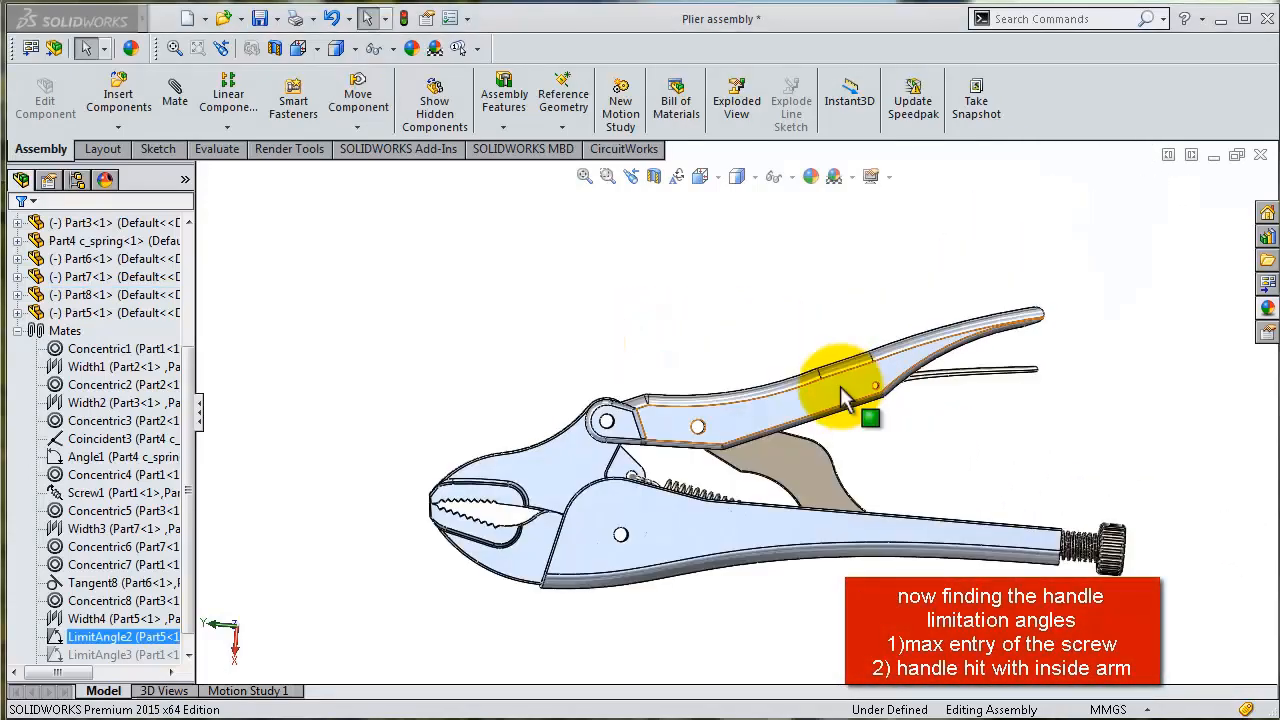
Swing the upper handle open until the adjusting screw reaches its maximum entry, with the screw head against the lower handle's end.
{"action": "mouse_move", "coordinate": [840, 386]}
{"action": "left_mouse_down"}
{"action": "mouse_move", "coordinate": [768, 312]}
{"action": "mouse_move", "coordinate": [843, 520]}
{"action": "mouse_move", "coordinate": [845, 570]}
{"action": "mouse_move", "coordinate": [860, 547]}
{"action": "mouse_move", "coordinate": [852, 405]}
{"action": "left_mouse_up"}
{"action": "key", "text": "Escape"}
{"action": "left_click", "coordinate": [1029, 474]}
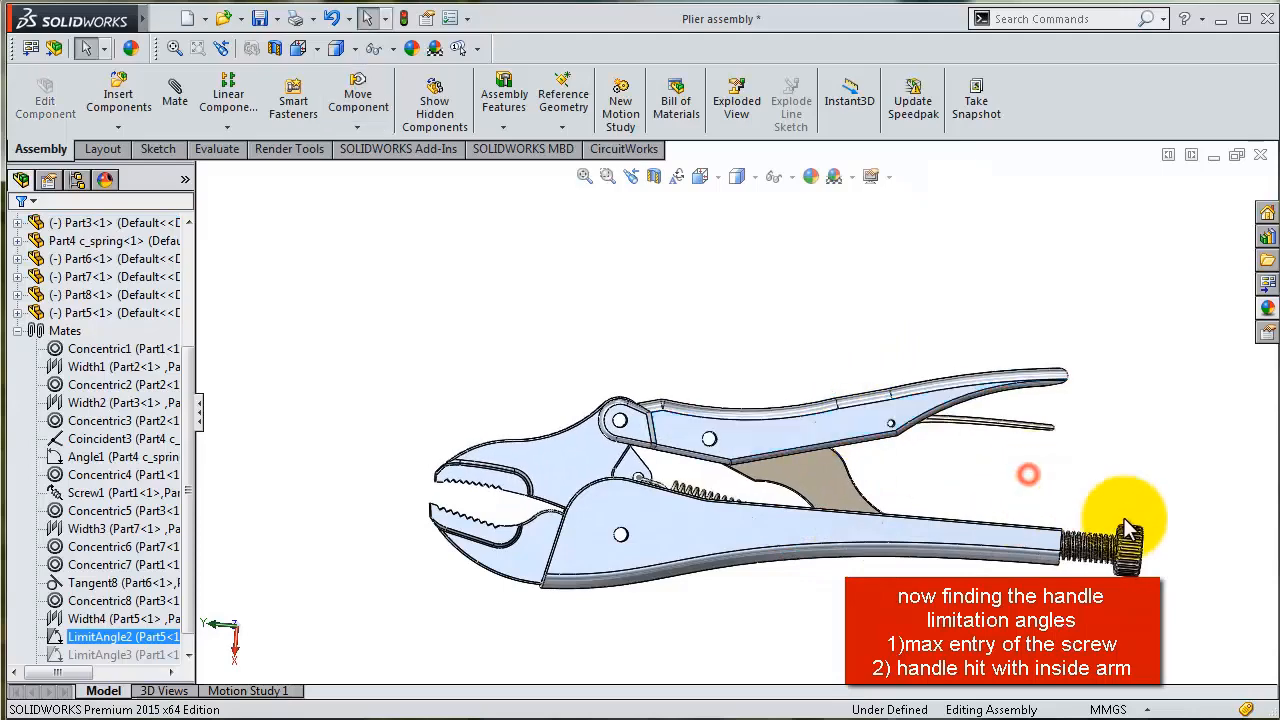
{"action": "scroll", "coordinate": [1129, 529], "scroll_direction": "down", "scroll_amount": 2}
{"action": "mouse_move", "coordinate": [1080, 484]}
{"action": "middle_mouse_down"}
{"action": "mouse_move", "coordinate": [1089, 509]}
{"action": "mouse_move", "coordinate": [1089, 481]}
{"action": "mouse_move", "coordinate": [1076, 487]}
{"action": "middle_mouse_up"}
{"action": "scroll", "coordinate": [1070, 487], "scroll_direction": "up", "scroll_amount": 1}
{"action": "left_click_drag", "start_coordinate": [711, 393], "coordinate": [658, 269]}
{"action": "scroll", "coordinate": [970, 558], "scroll_direction": "down", "scroll_amount": 1}
{"action": "mouse_move", "coordinate": [967, 540]}
{"action": "middle_mouse_down"}
{"action": "mouse_move", "coordinate": [957, 571]}
{"action": "mouse_move", "coordinate": [961, 556]}
{"action": "middle_mouse_up"}
{"action": "scroll", "coordinate": [872, 388], "scroll_direction": "up", "scroll_amount": 1}
{"action": "scroll", "coordinate": [872, 384], "scroll_direction": "down", "scroll_amount": 1}
{"action": "scroll", "coordinate": [800, 375], "scroll_direction": "up", "scroll_amount": 1}
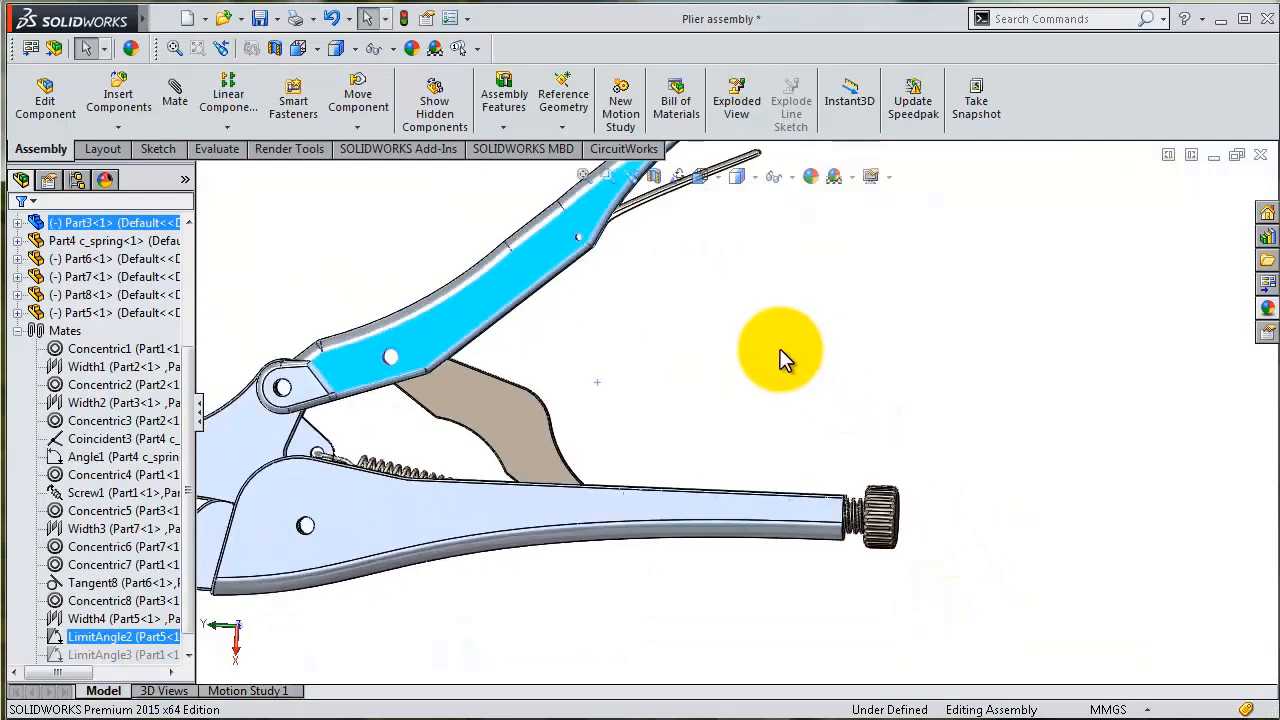
{"action": "scroll", "coordinate": [700, 340], "scroll_direction": "down", "scroll_amount": 1}
{"action": "left_click_drag", "start_coordinate": [566, 287], "coordinate": [527, 257]}
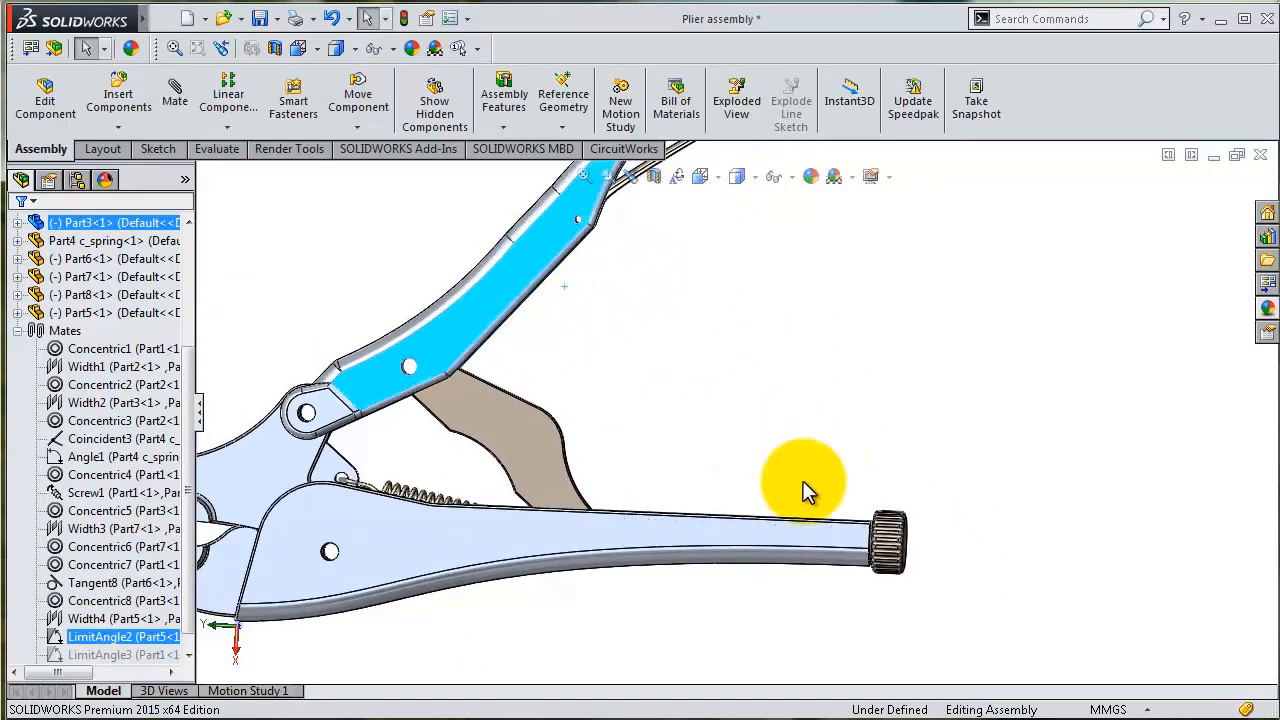
View the lower handle's side face square-on and fine-tune the upper handle's opening at the screw's maximum entry.
{"action": "left_click", "coordinate": [773, 532]}
{"action": "left_click", "coordinate": [898, 464]}
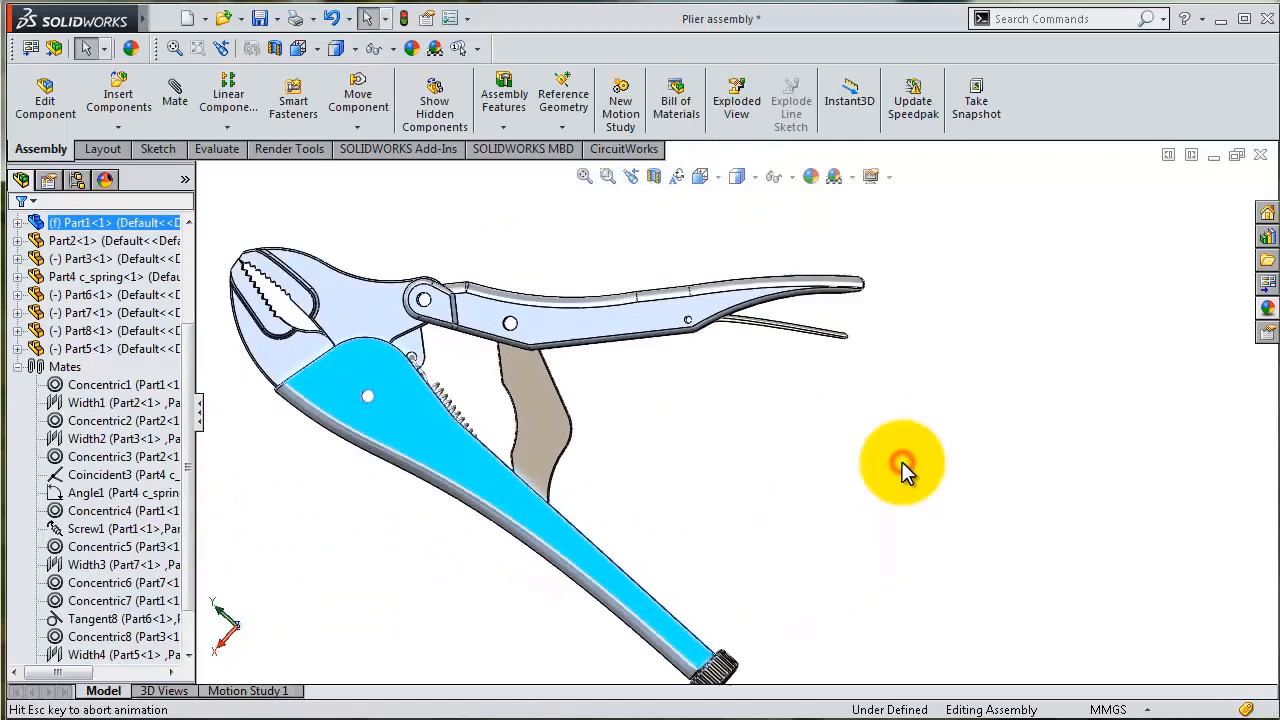
{"action": "scroll", "coordinate": [751, 560], "scroll_direction": "down", "scroll_amount": 5}
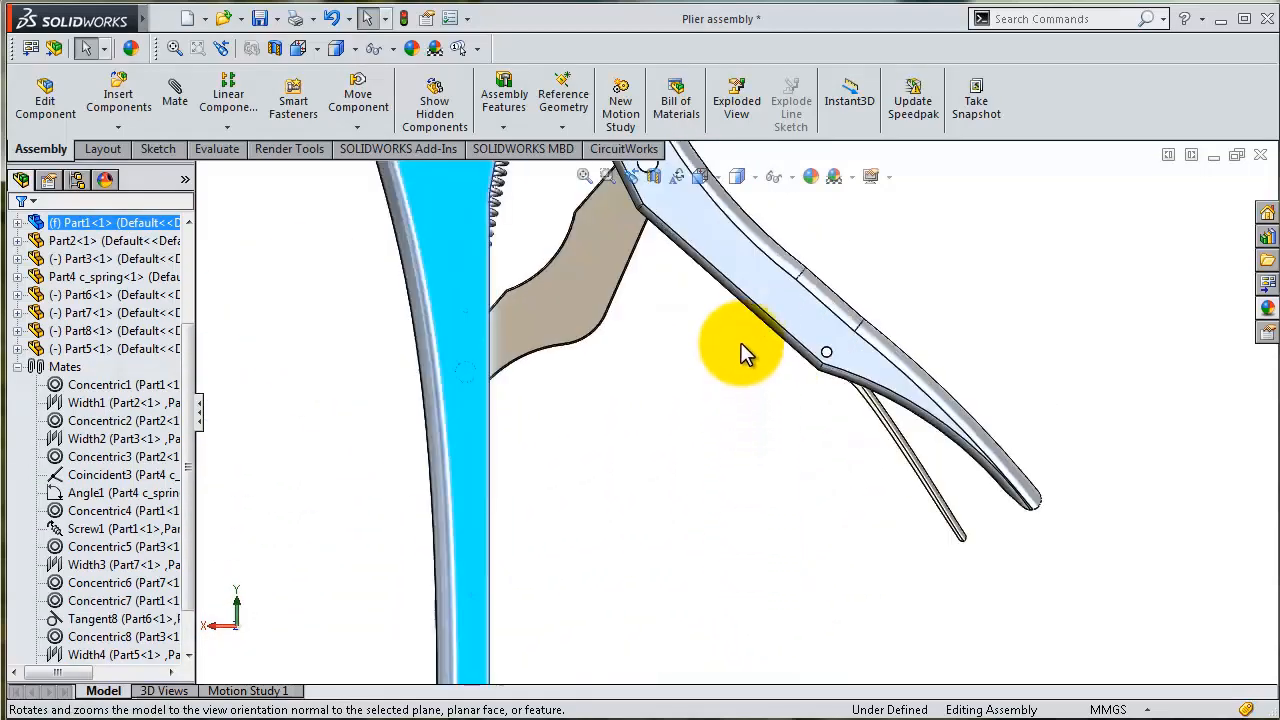
{"action": "scroll", "coordinate": [660, 510], "scroll_direction": "up", "scroll_amount": 1}
{"action": "scroll", "coordinate": [650, 515], "scroll_direction": "down", "scroll_amount": 2}
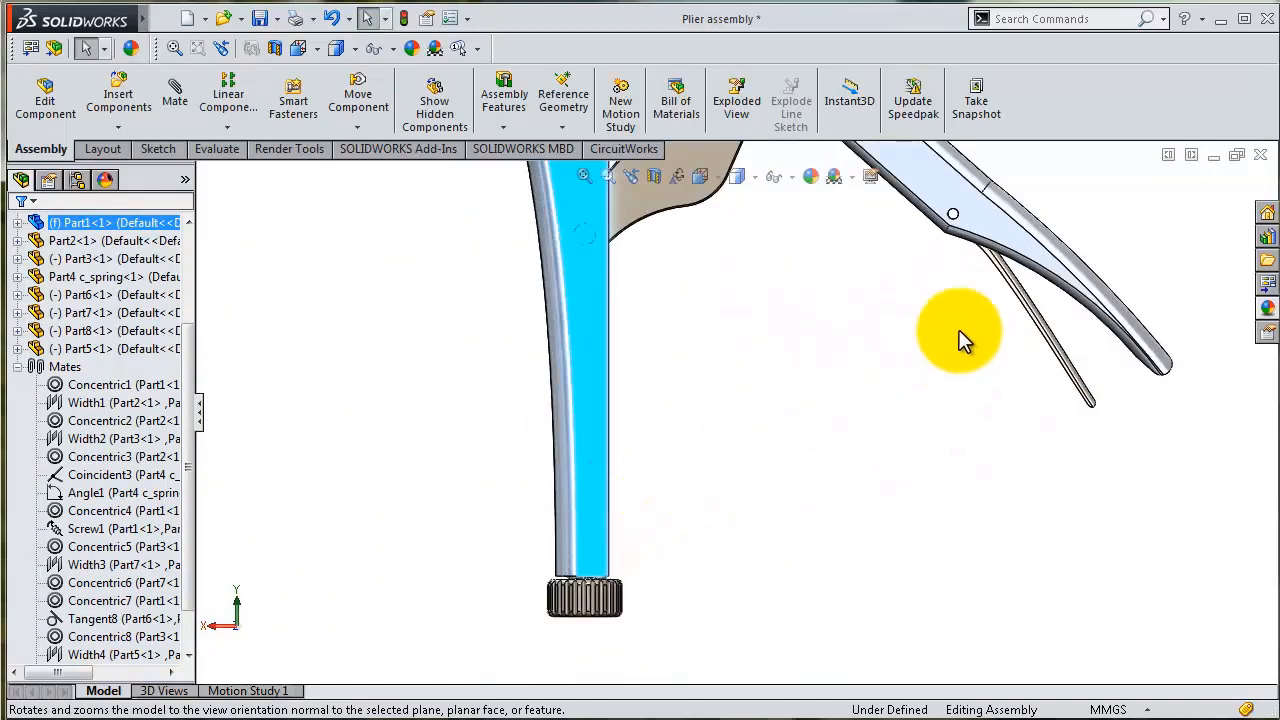
{"action": "left_click", "coordinate": [1012, 236]}
{"action": "left_click_drag", "start_coordinate": [1014, 238], "coordinate": [995, 255]}
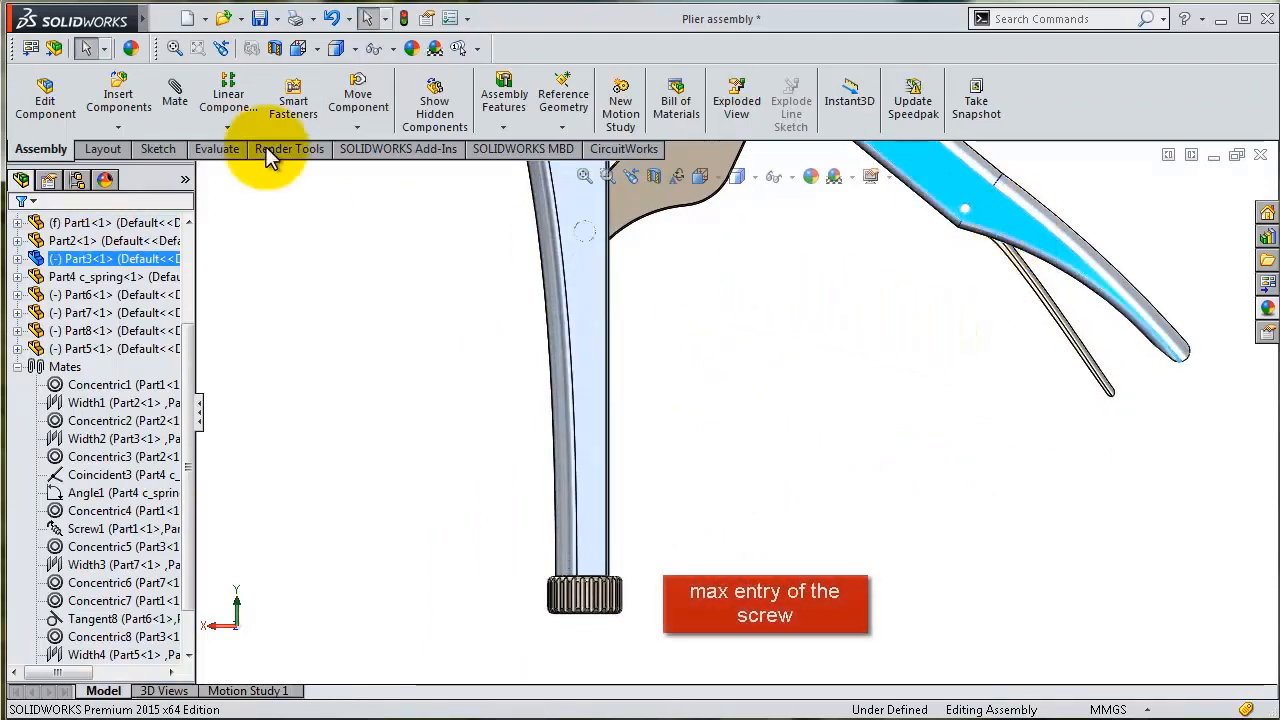
Measure the opening angle between the lower handle's straight inner edge and the upper handle's straight inner edge.
{"action": "left_click", "coordinate": [216, 149]}
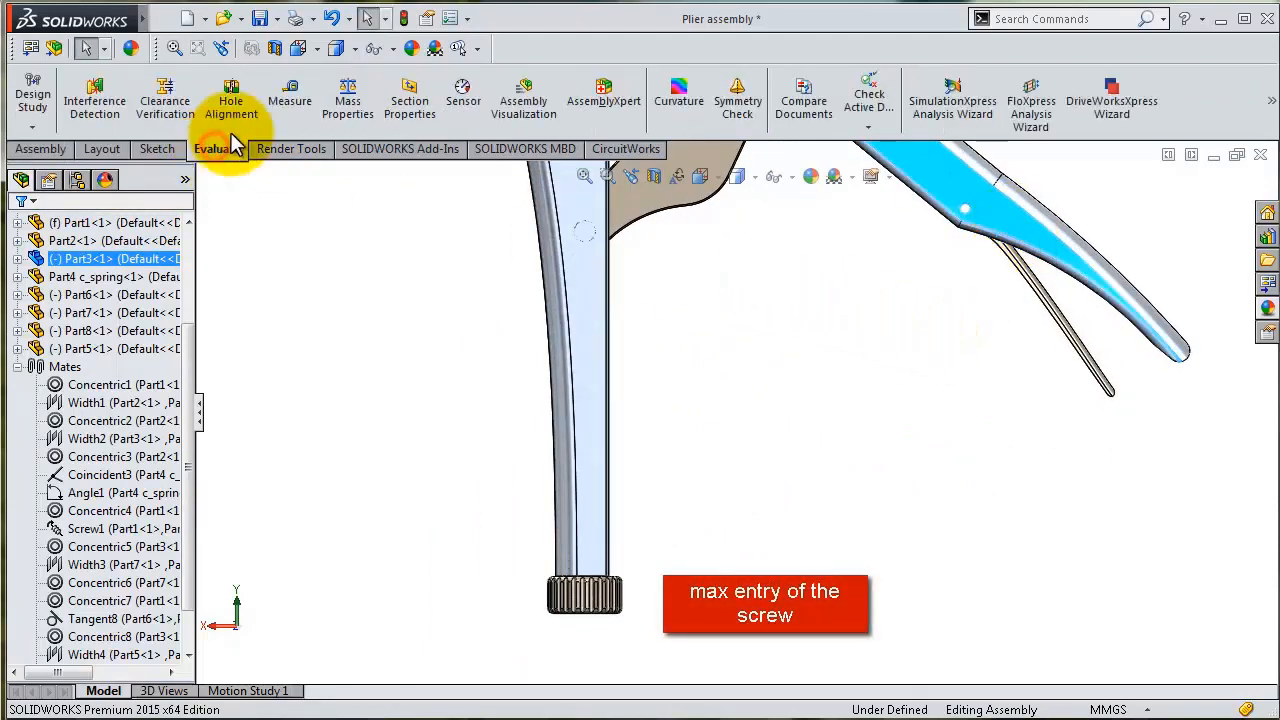
{"action": "left_click", "coordinate": [290, 103]}
{"action": "right_click", "coordinate": [480, 266]}
{"action": "left_click", "coordinate": [535, 271]}
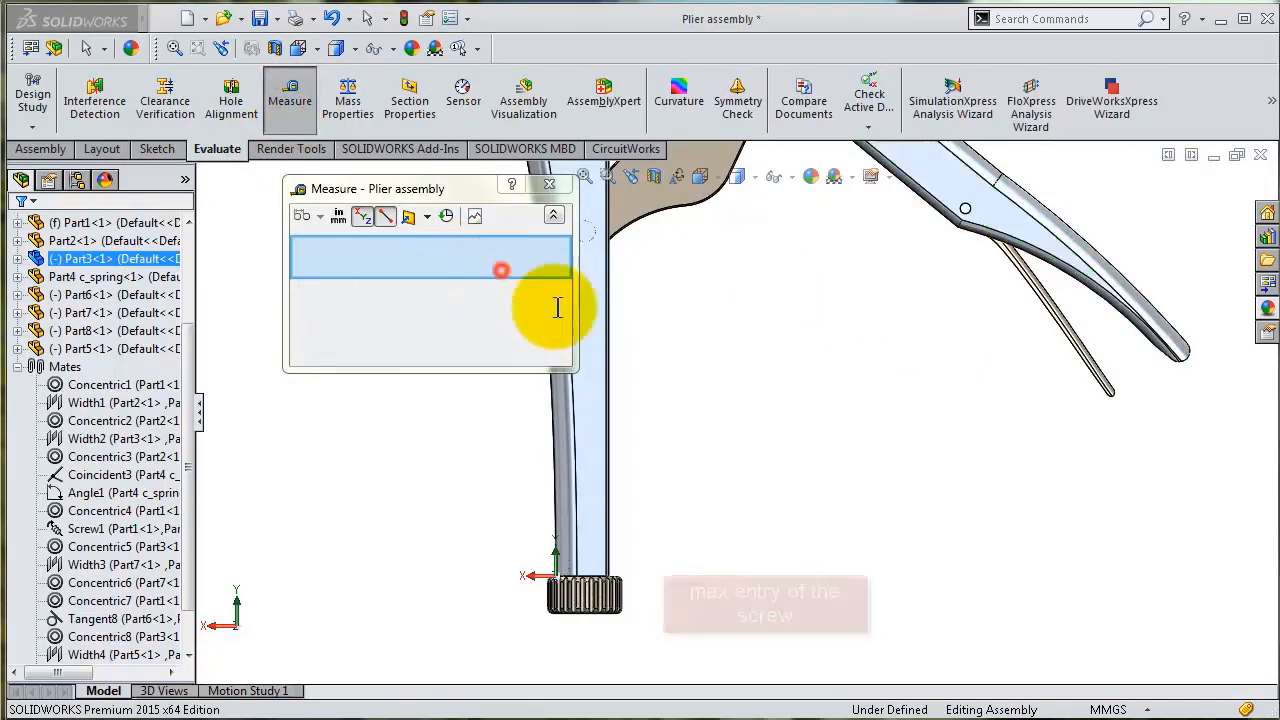
{"action": "left_click", "coordinate": [604, 318]}
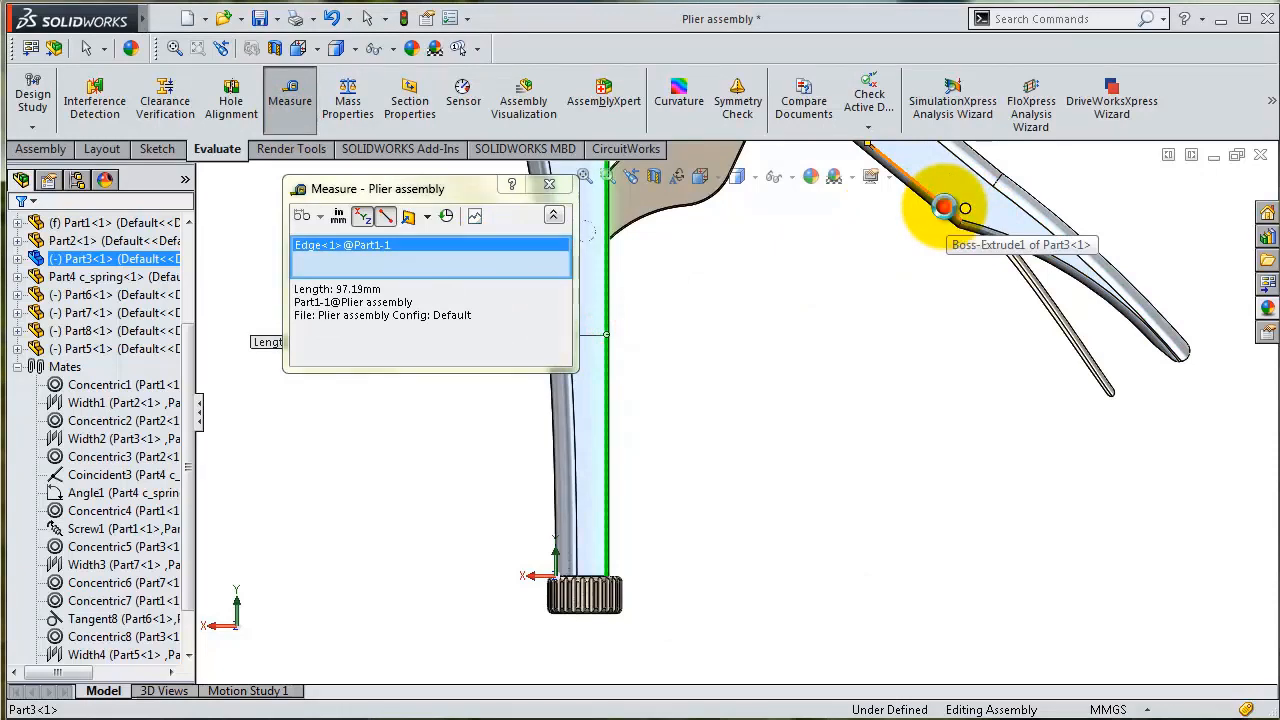
{"action": "left_click", "coordinate": [944, 207]}
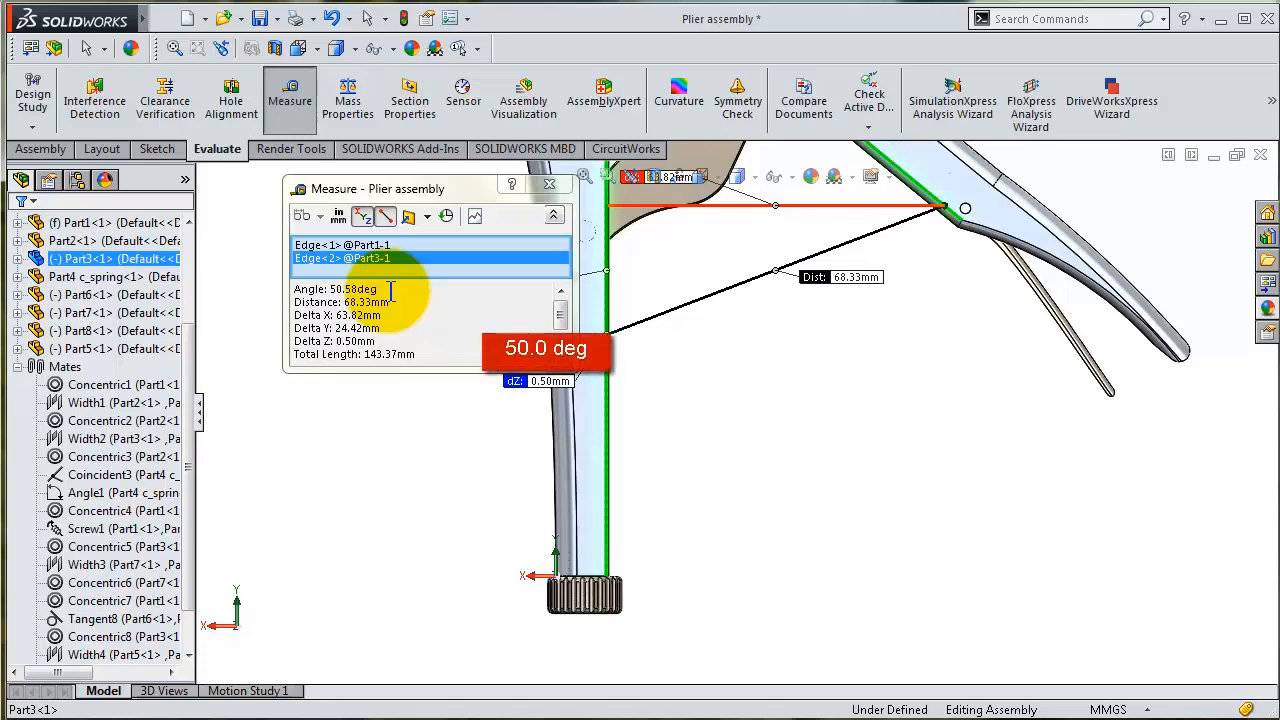
{"action": "left_click", "coordinate": [552, 186]}
Swing the upper handle closed onto the lower handle and view the closed handles from the side.
{"action": "scroll", "coordinate": [905, 468], "scroll_direction": "up", "scroll_amount": 2}
{"action": "middle_click_drag", "start_coordinate": [905, 470], "coordinate": [837, 334]}
{"action": "left_click_drag", "start_coordinate": [758, 238], "coordinate": [835, 420]}
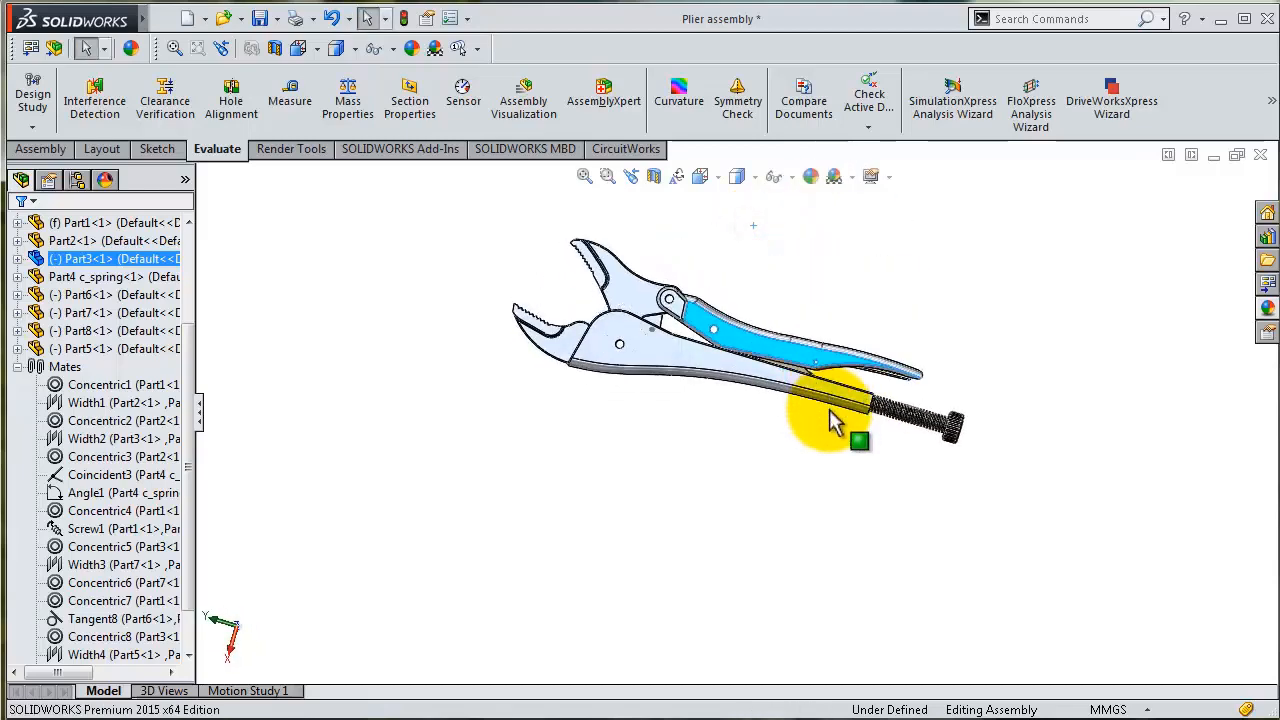
{"action": "mouse_move", "coordinate": [836, 428]}
{"action": "middle_mouse_down"}
{"action": "mouse_move", "coordinate": [814, 297]}
{"action": "mouse_move", "coordinate": [909, 314]}
{"action": "mouse_move", "coordinate": [837, 377]}
{"action": "mouse_move", "coordinate": [830, 464]}
{"action": "mouse_move", "coordinate": [837, 443]}
{"action": "middle_mouse_up"}
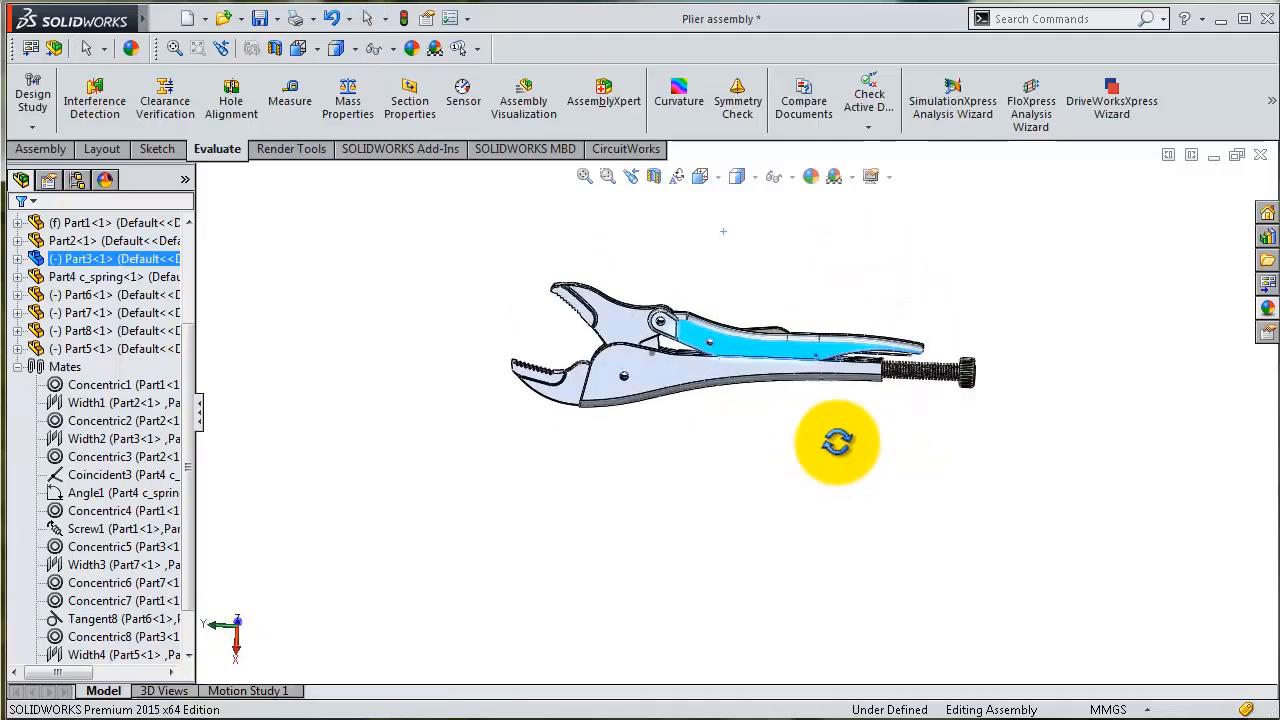
{"action": "scroll", "coordinate": [837, 443], "scroll_direction": "up", "scroll_amount": 1}
{"action": "middle_click_drag", "start_coordinate": [800, 386], "coordinate": [799, 346]}
{"action": "scroll", "coordinate": [772, 318], "scroll_direction": "up", "scroll_amount": 2}
{"action": "scroll", "coordinate": [772, 325], "scroll_direction": "up", "scroll_amount": 3}
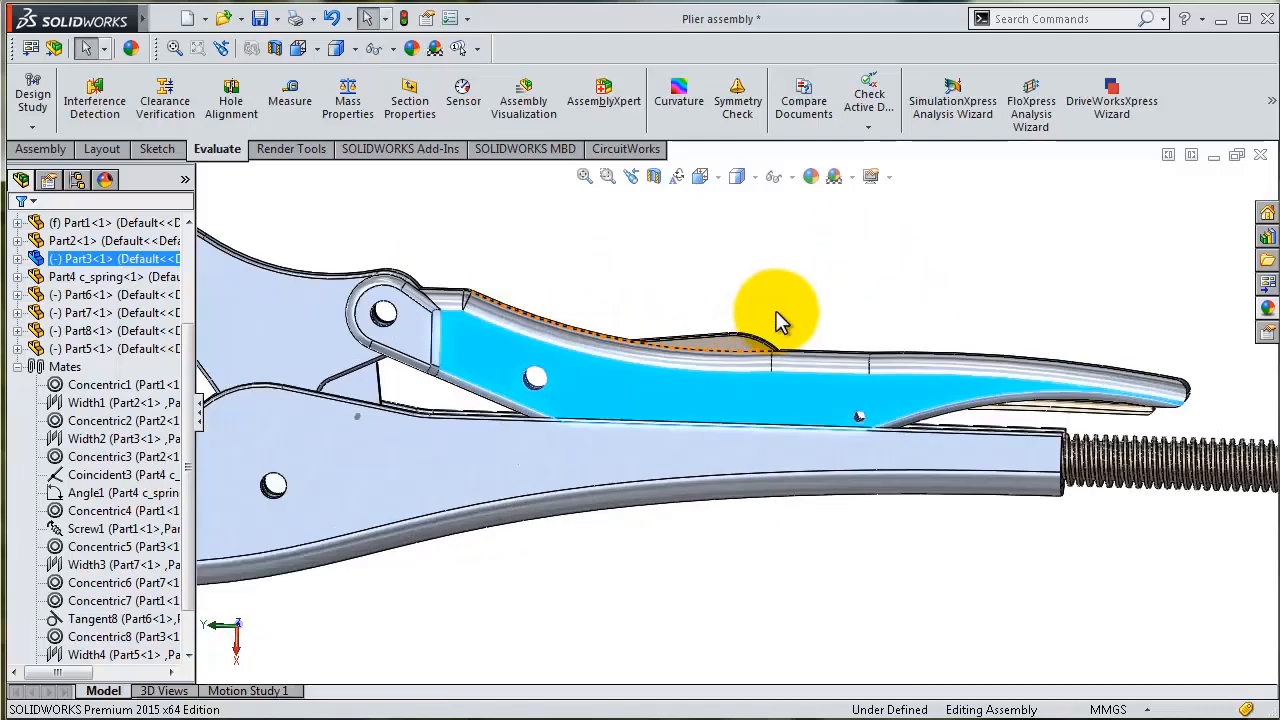
Display the assembly with hidden lines visible and raise the upper handle to where it meets the inside arm.
{"action": "left_click", "coordinate": [738, 177]}
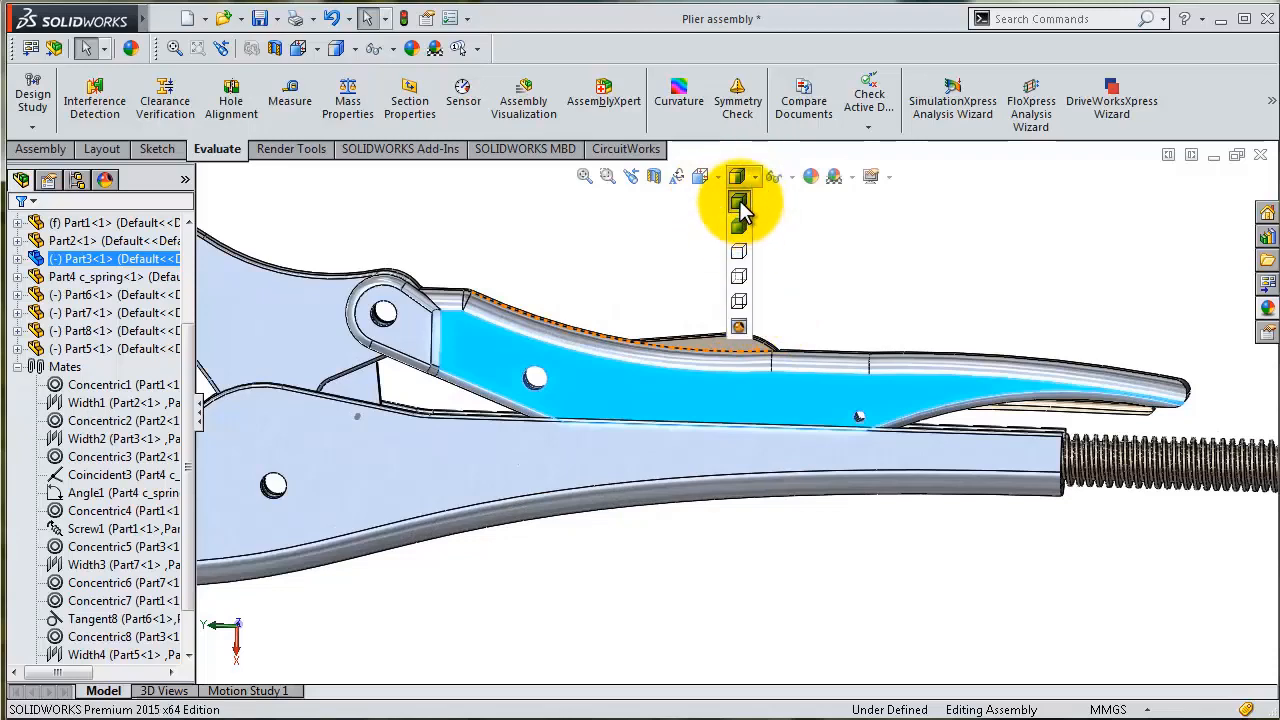
{"action": "left_click", "coordinate": [741, 277]}
{"action": "middle_click_drag", "start_coordinate": [843, 296], "coordinate": [835, 300]}
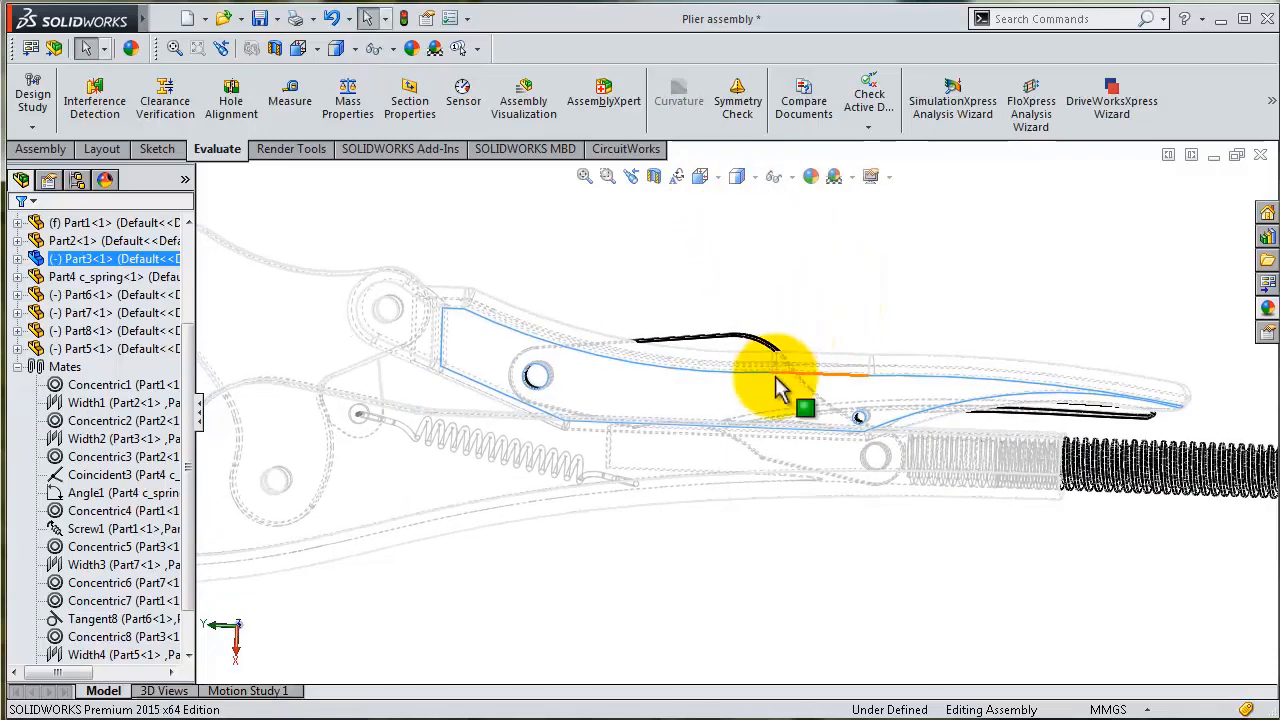
{"action": "left_click_drag", "start_coordinate": [787, 381], "coordinate": [789, 322]}
{"action": "scroll", "coordinate": [755, 358], "scroll_direction": "down", "scroll_amount": 2}
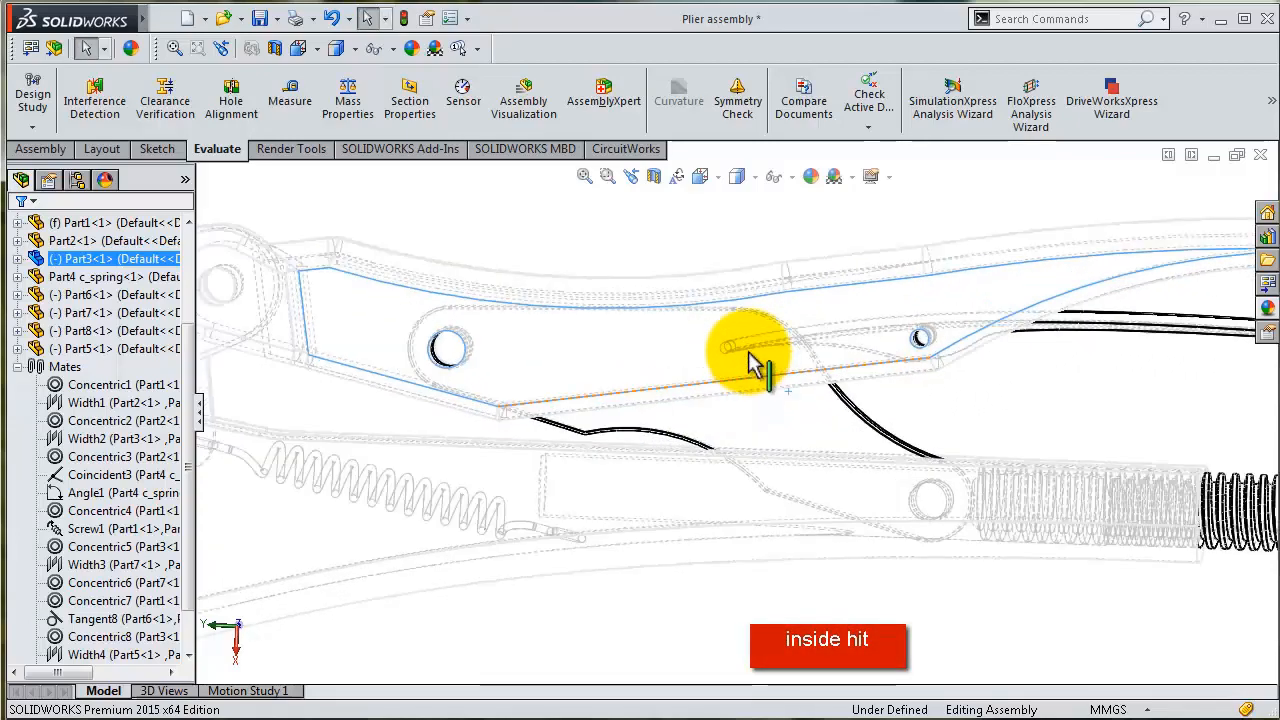
{"action": "middle_click_drag", "start_coordinate": [742, 194], "coordinate": [746, 168]}
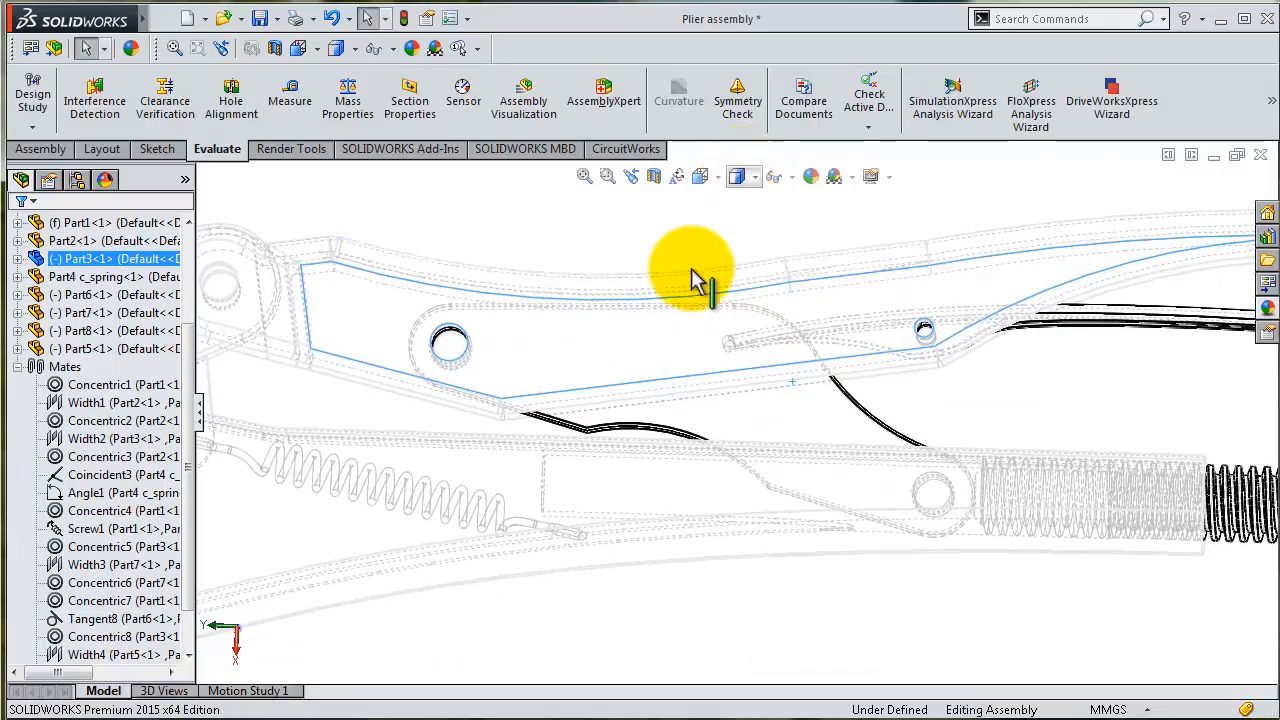
{"action": "scroll", "coordinate": [745, 322], "scroll_direction": "down", "scroll_amount": 2}
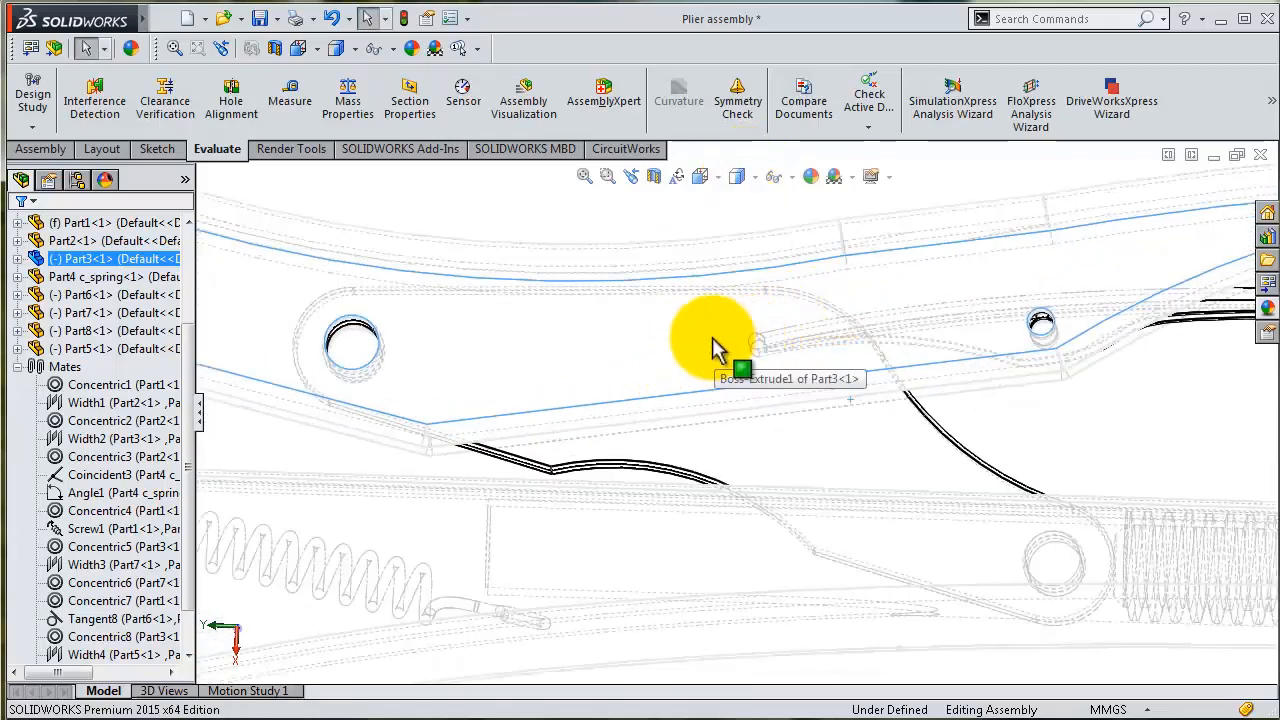
{"action": "middle_click_drag", "start_coordinate": [712, 340], "coordinate": [709, 337]}
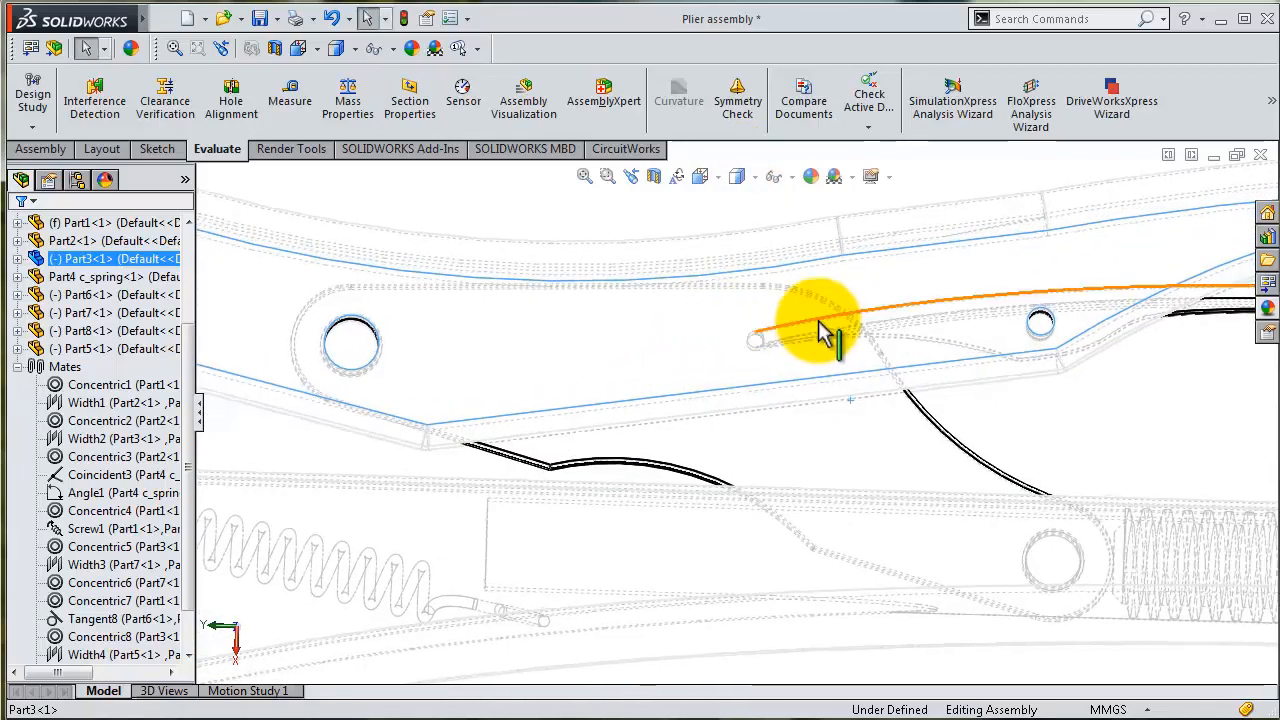
Check the upper handle's contact with the inside arm square-on, adjust its position, and restore the Shaded With Edges display.
{"action": "scroll", "coordinate": [818, 300], "scroll_direction": "up", "scroll_amount": 3}
{"action": "left_click", "coordinate": [912, 340]}
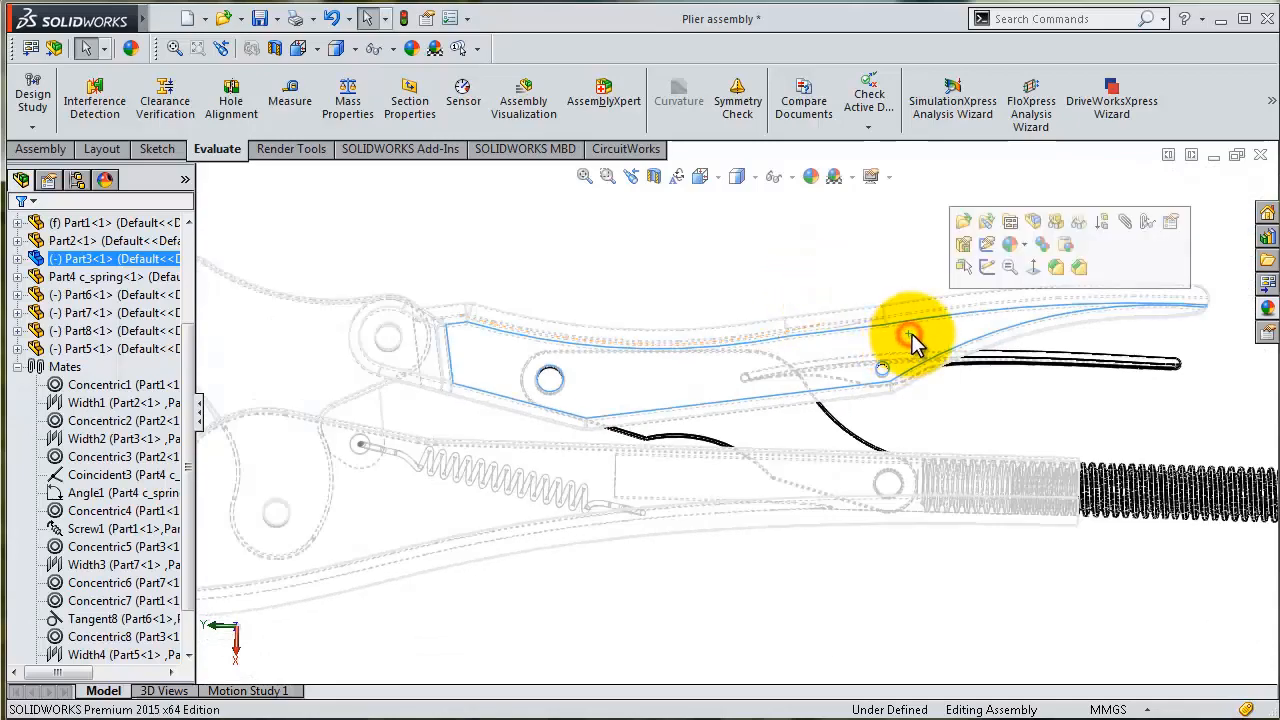
{"action": "left_click", "coordinate": [1031, 268]}
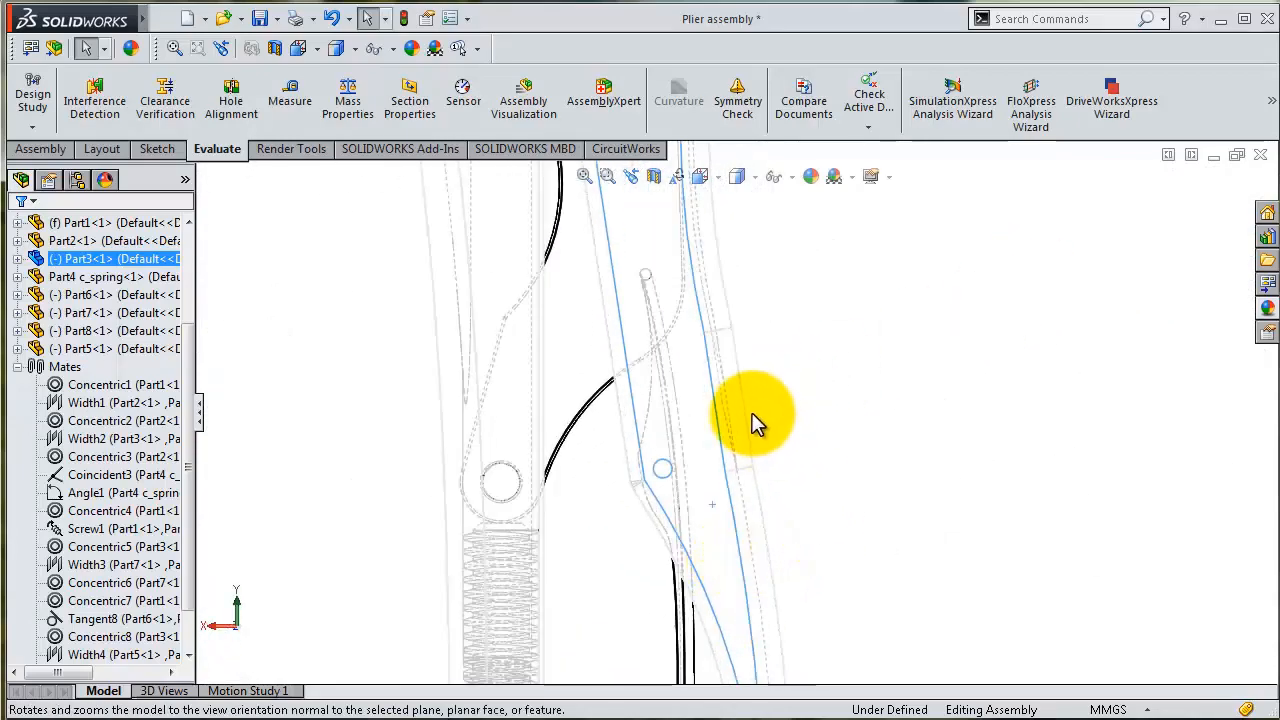
{"action": "scroll", "coordinate": [740, 384], "scroll_direction": "up", "scroll_amount": 4}
{"action": "scroll", "coordinate": [729, 342], "scroll_direction": "down", "scroll_amount": 2}
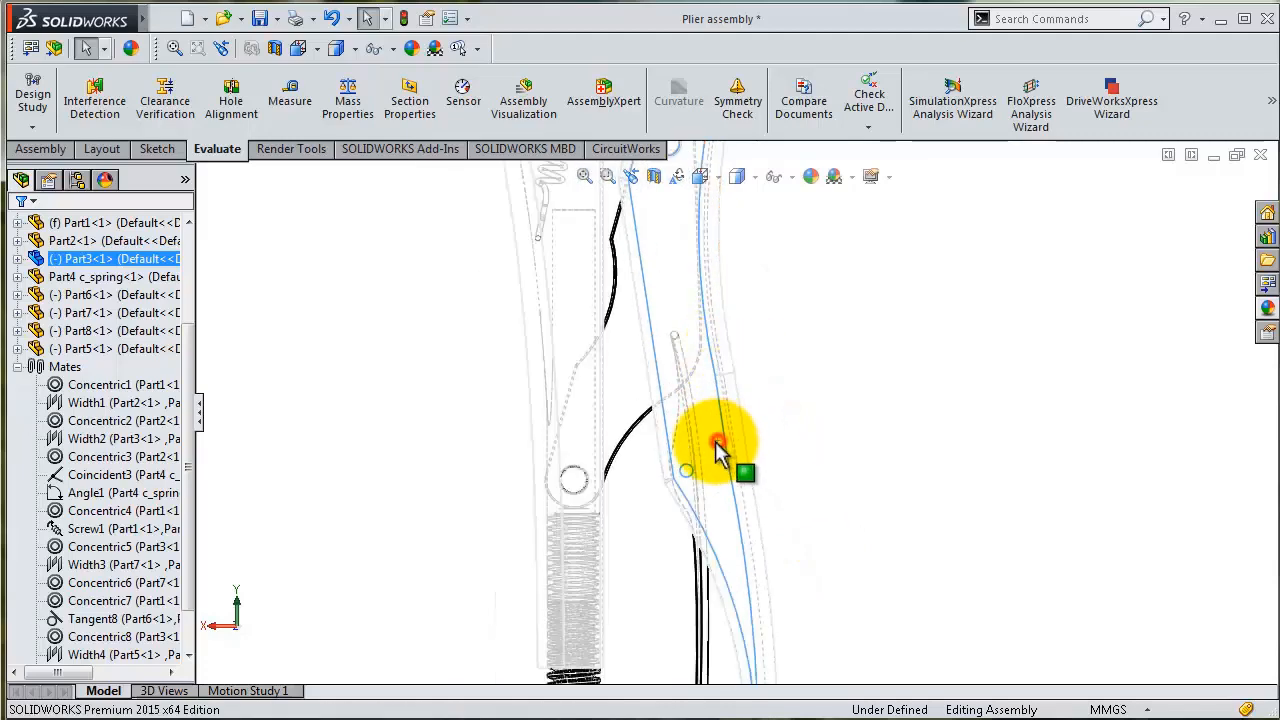
{"action": "scroll", "coordinate": [718, 450], "scroll_direction": "down", "scroll_amount": 3}
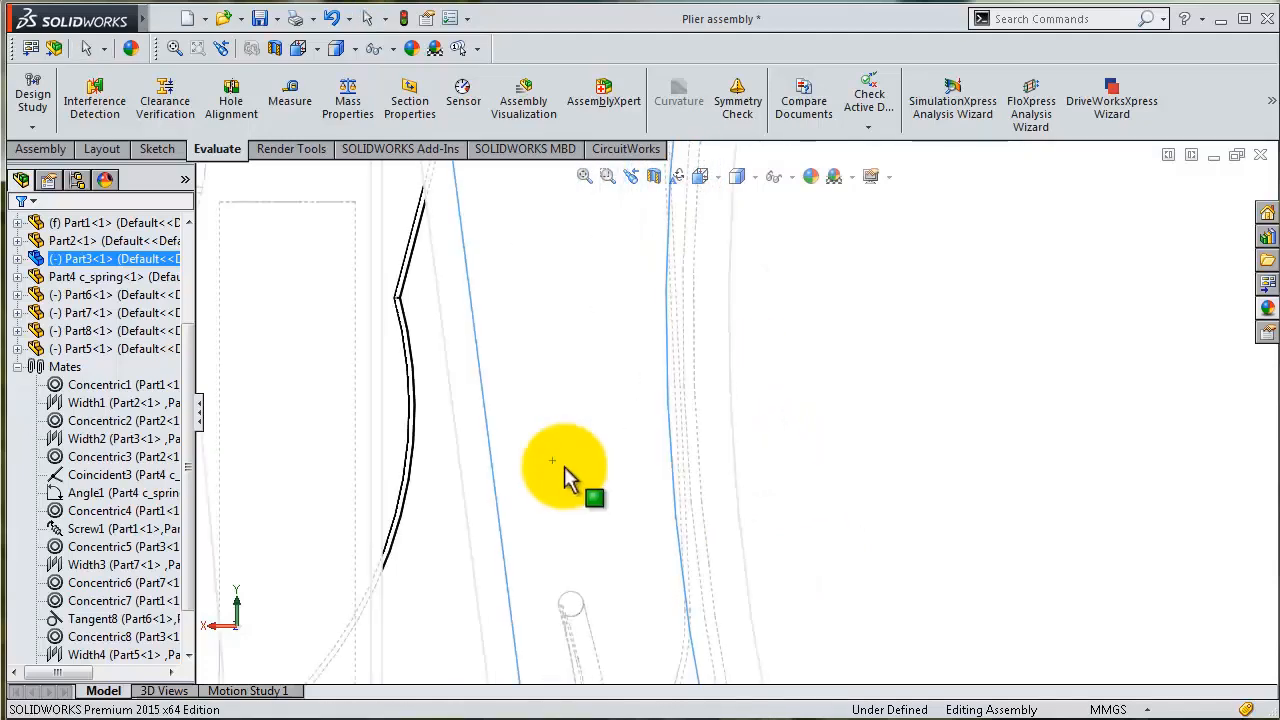
{"action": "left_click_drag", "start_coordinate": [564, 466], "coordinate": [760, 198]}
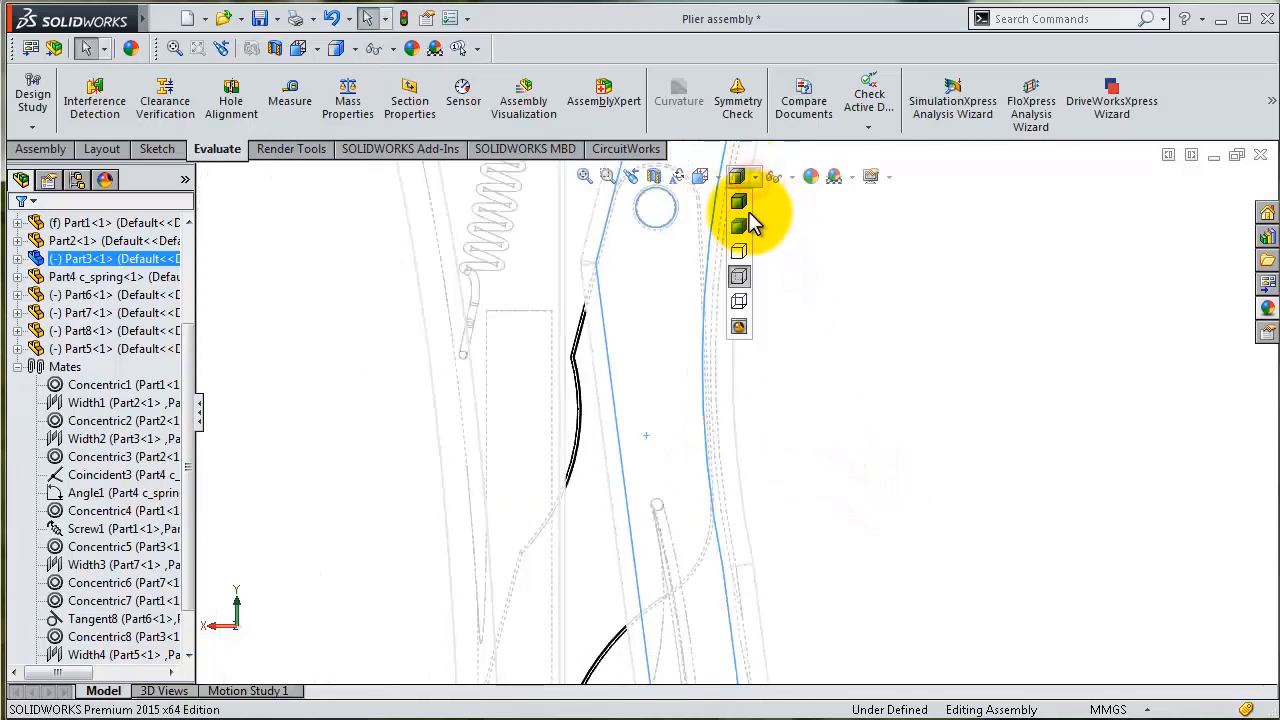
{"action": "left_click", "coordinate": [740, 197]}
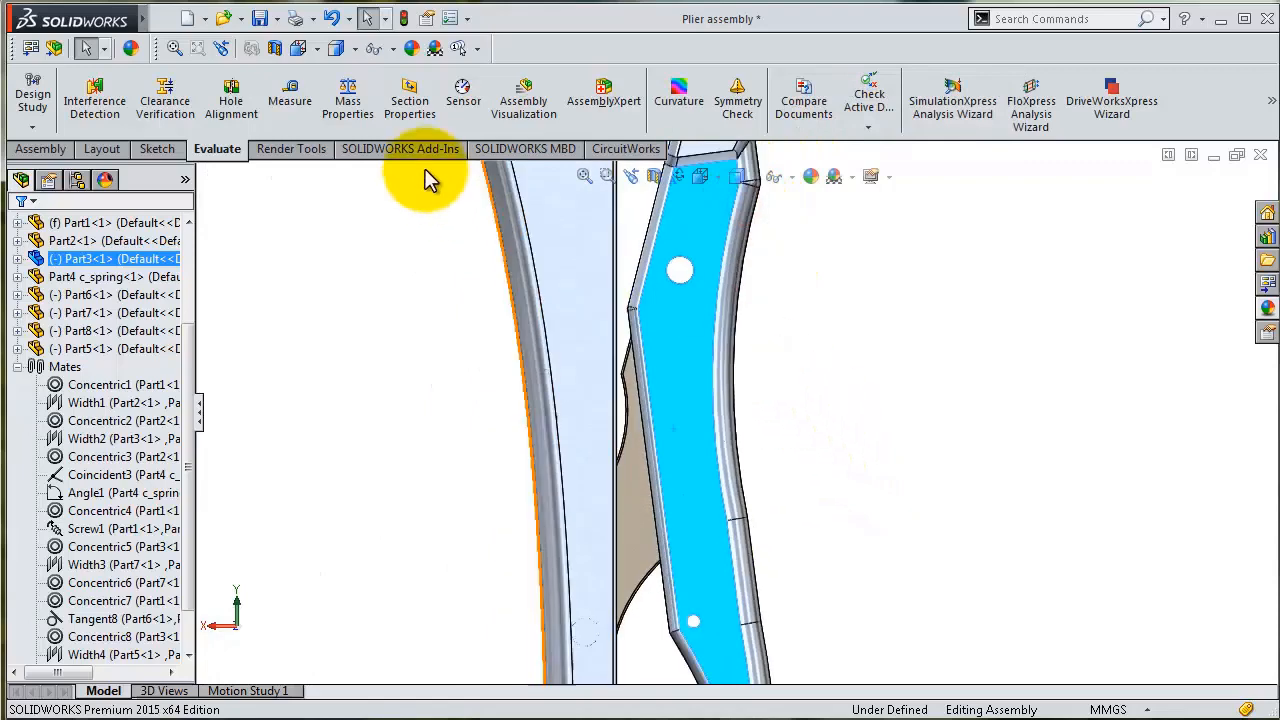
Measure the closing angle between the straight inner edges of the lower and upper handles, clearing the preselected face first.
{"action": "left_click", "coordinate": [289, 100]}
{"action": "right_click", "coordinate": [446, 251]}
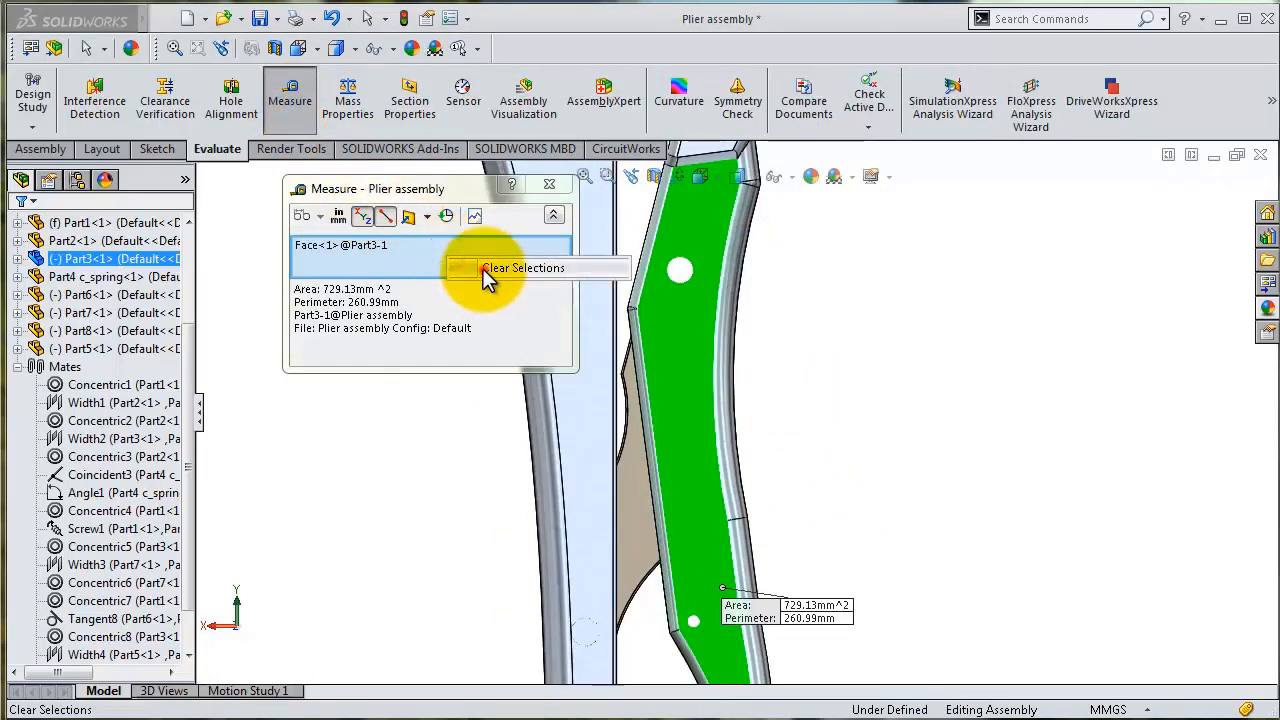
{"action": "left_click", "coordinate": [495, 268]}
{"action": "scroll", "coordinate": [614, 443], "scroll_direction": "down", "scroll_amount": 2}
{"action": "left_click", "coordinate": [647, 490]}
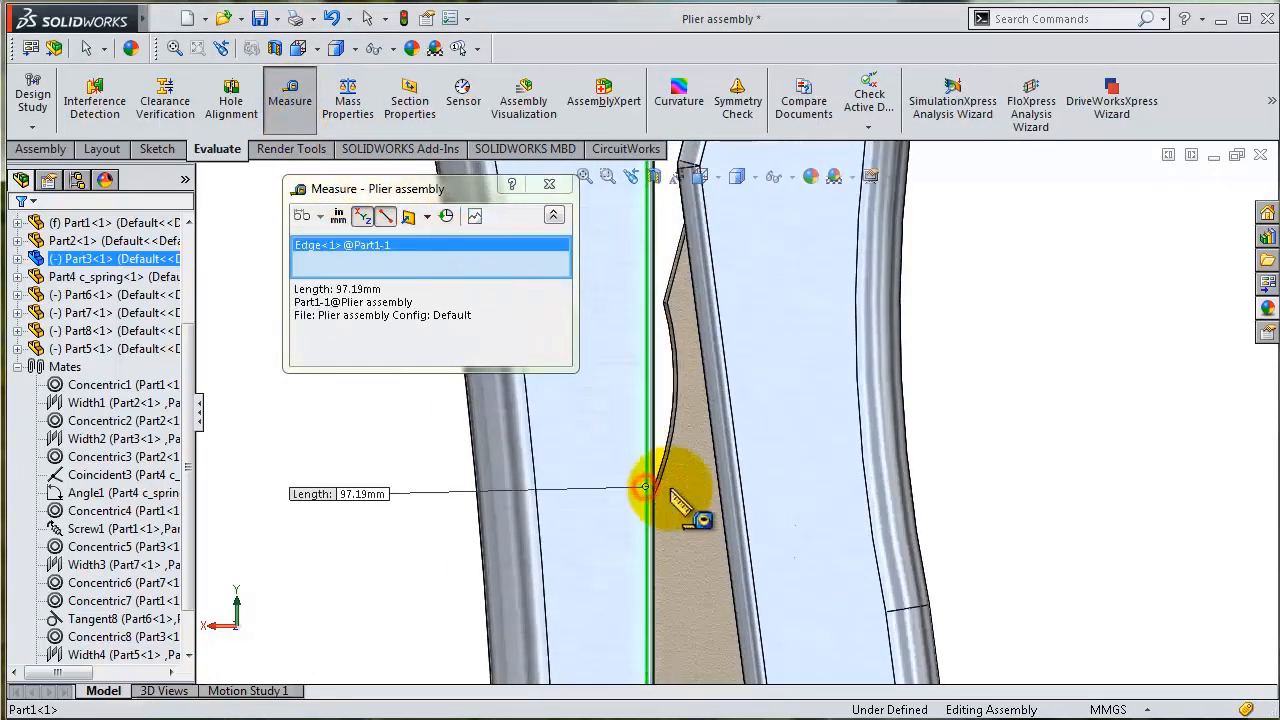
{"action": "left_click", "coordinate": [743, 497]}
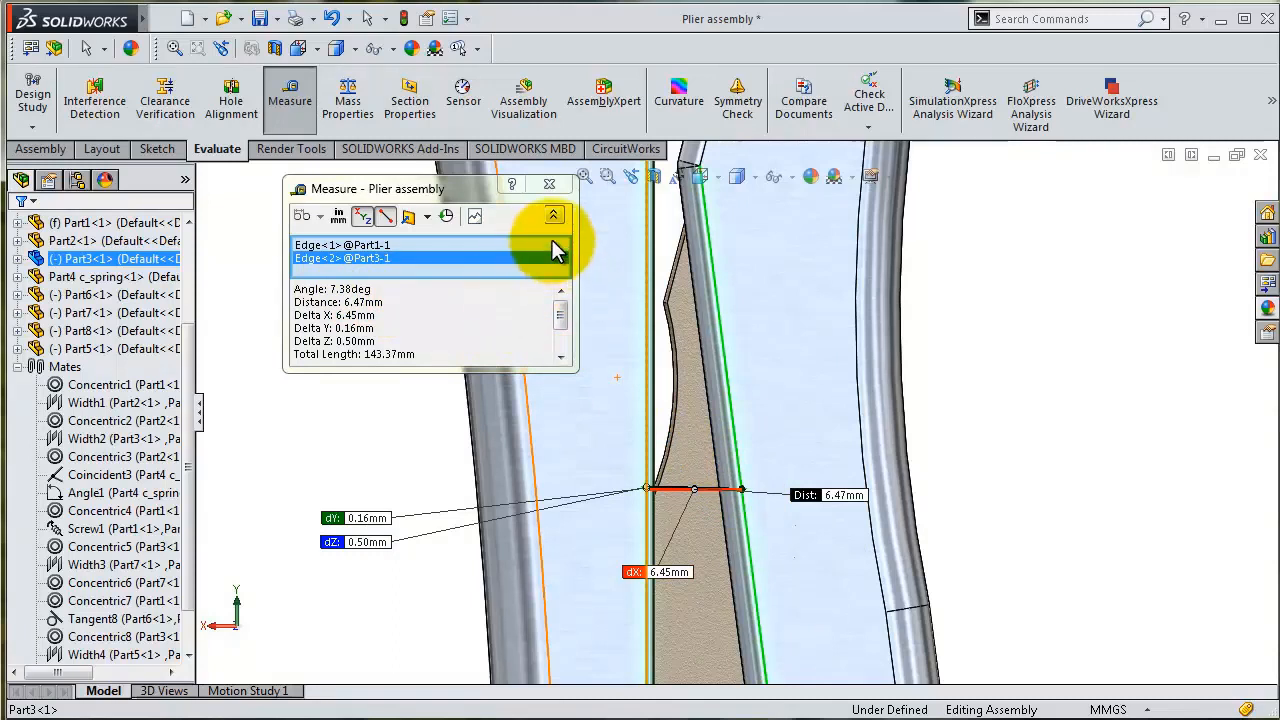
{"action": "left_click", "coordinate": [549, 184]}
Close the measurement, start a new mate, and discard the parallel mate proposed between the preselected handle edges.
{"action": "middle_click_drag", "start_coordinate": [557, 223], "coordinate": [920, 514]}
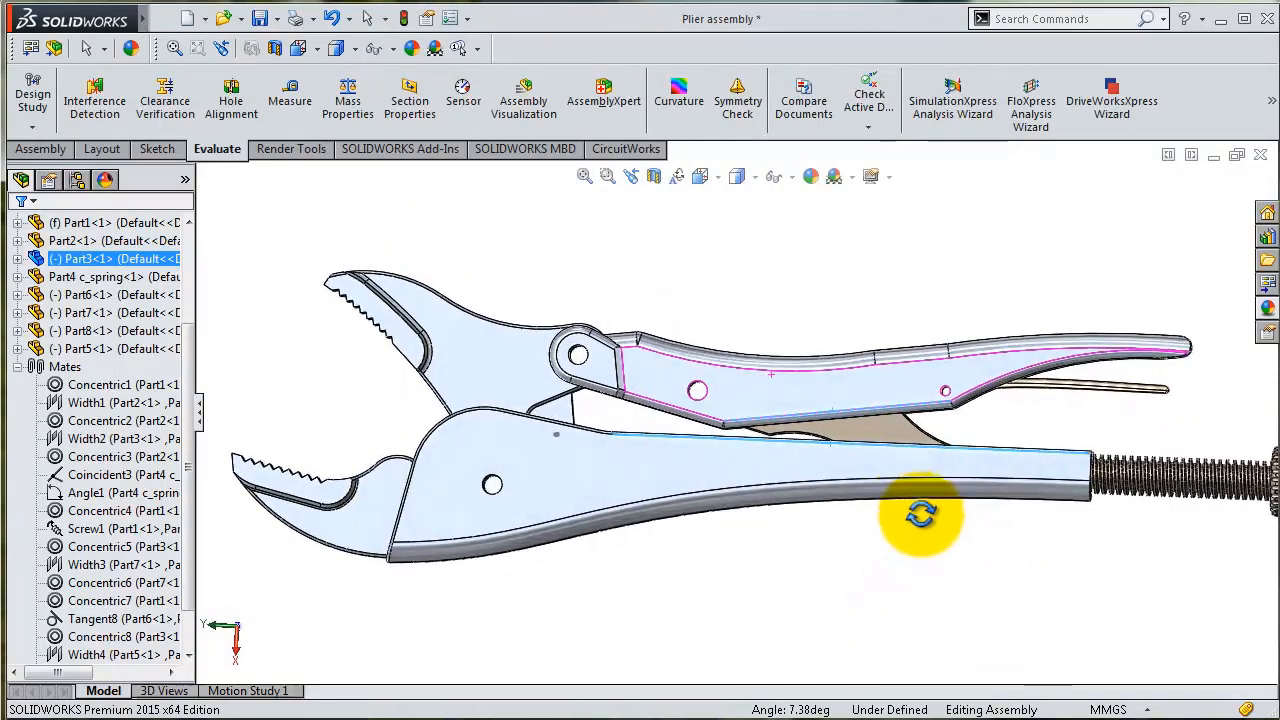
{"action": "scroll", "coordinate": [851, 371], "scroll_direction": "down", "scroll_amount": 3}
{"action": "scroll", "coordinate": [812, 272], "scroll_direction": "down", "scroll_amount": 3}
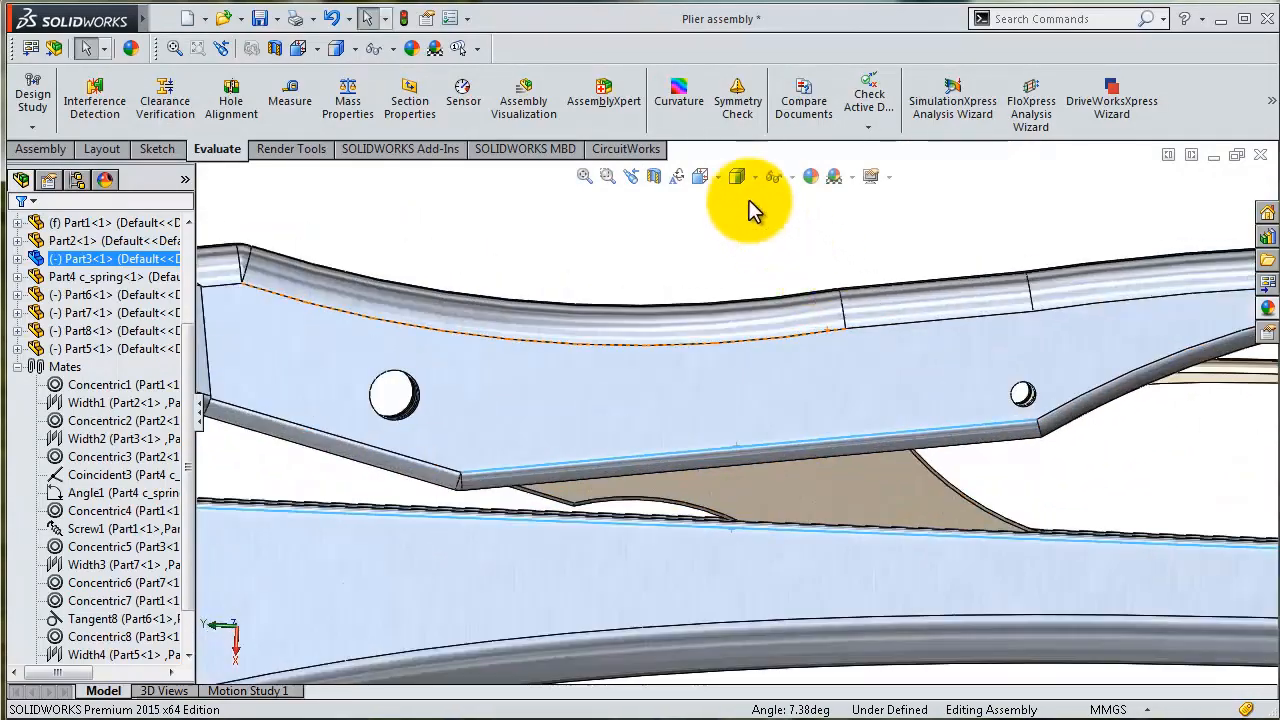
{"action": "left_click", "coordinate": [40, 150]}
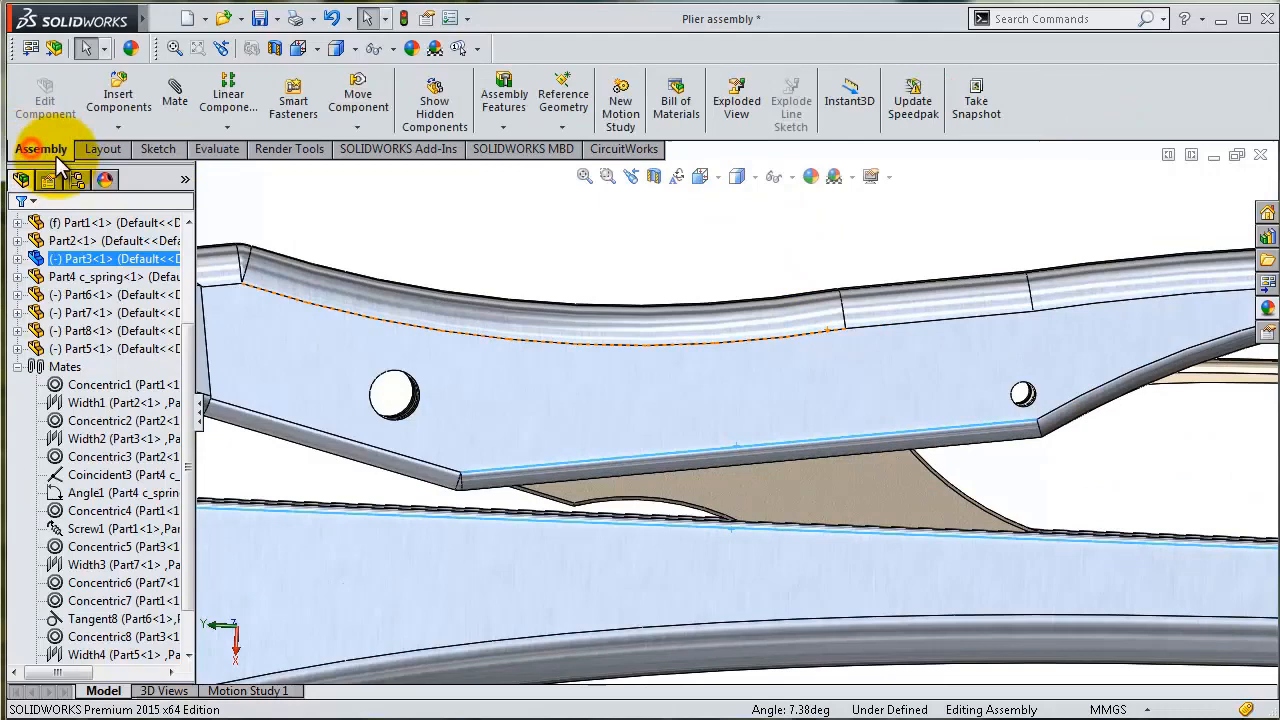
{"action": "left_click", "coordinate": [180, 98]}
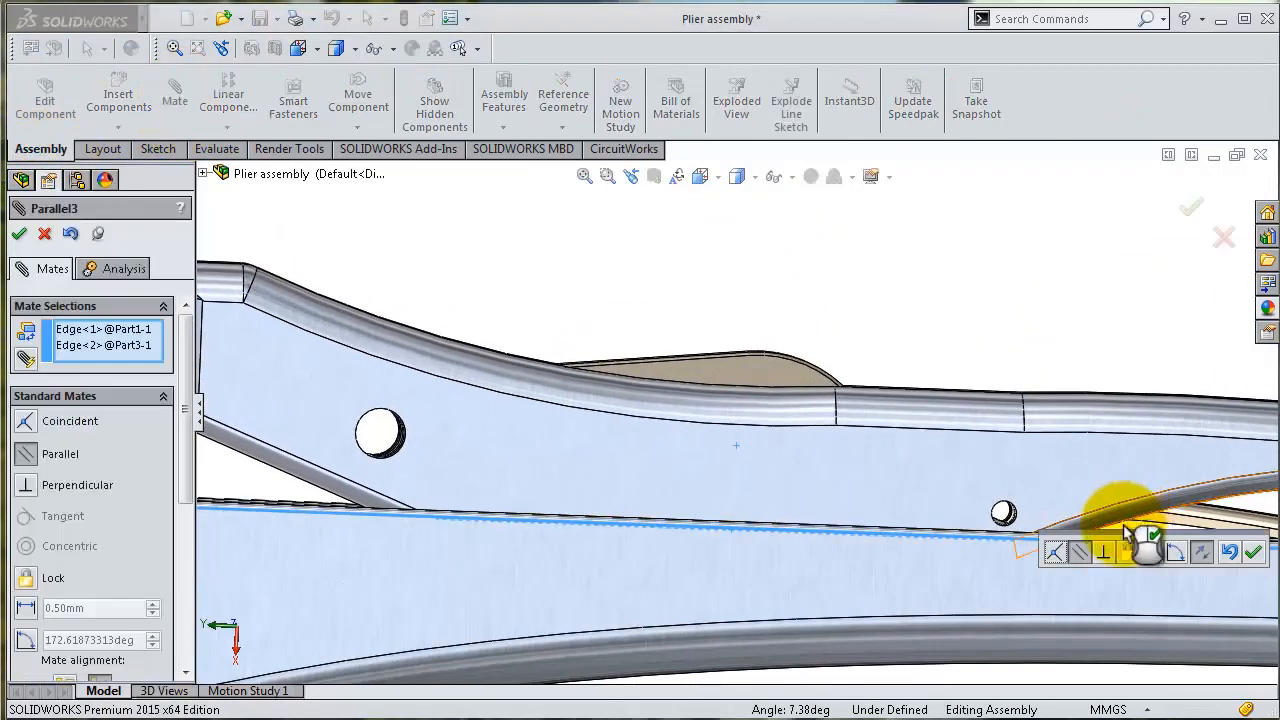
{"action": "left_click", "coordinate": [1233, 554]}
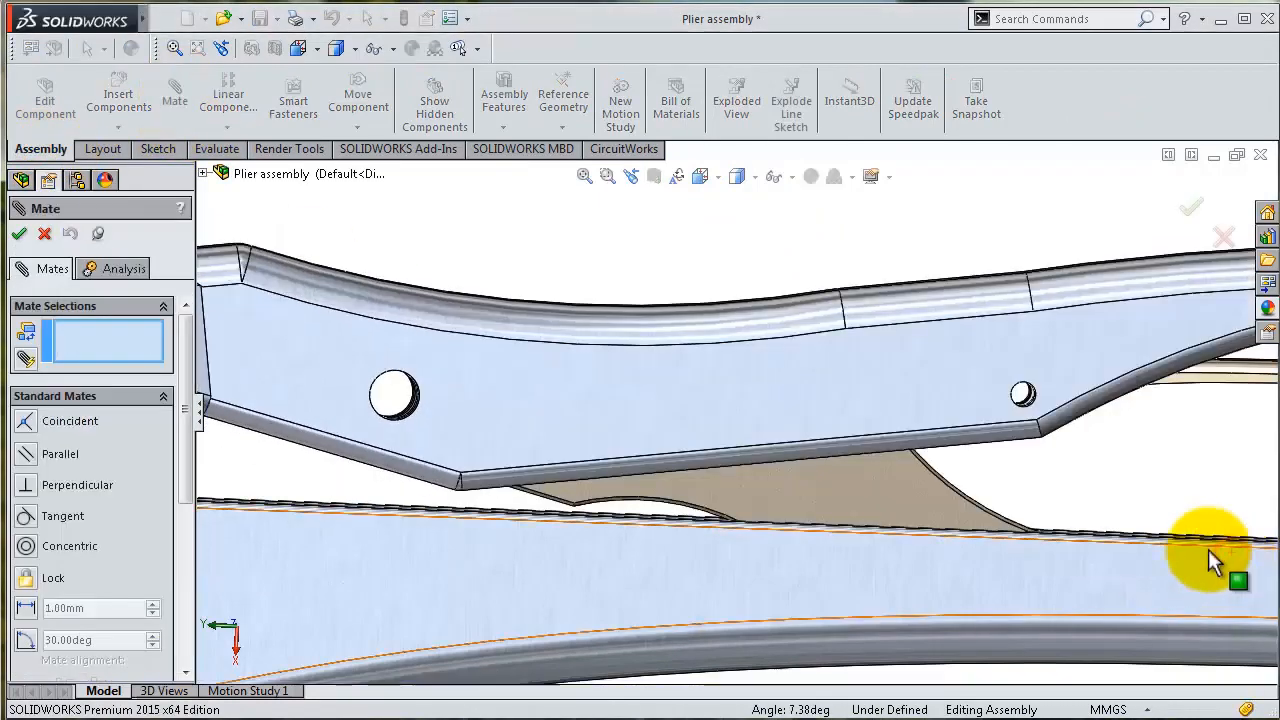
Choose the advanced limit angle mate and set its maximum to 50 degrees and its minimum to 8 degrees.
{"action": "left_click_drag", "start_coordinate": [183, 388], "coordinate": [181, 502]}
{"action": "left_click", "coordinate": [166, 496]}
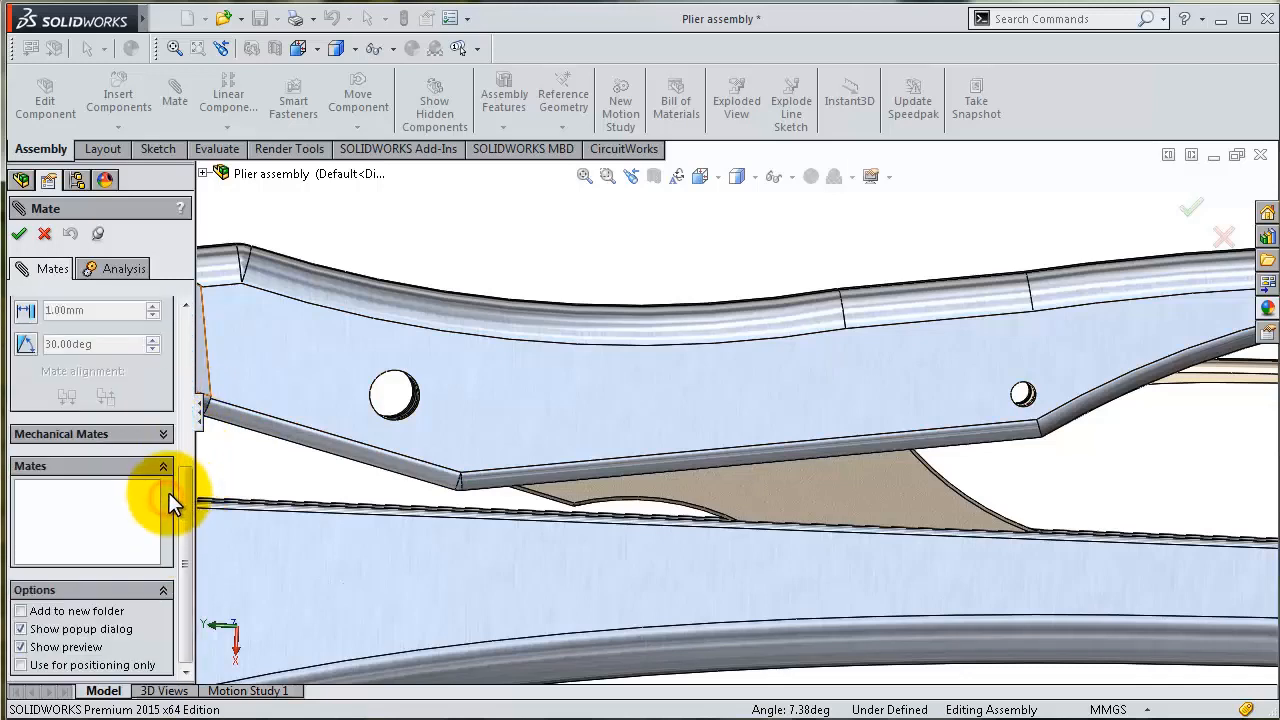
{"action": "left_click", "coordinate": [28, 343]}
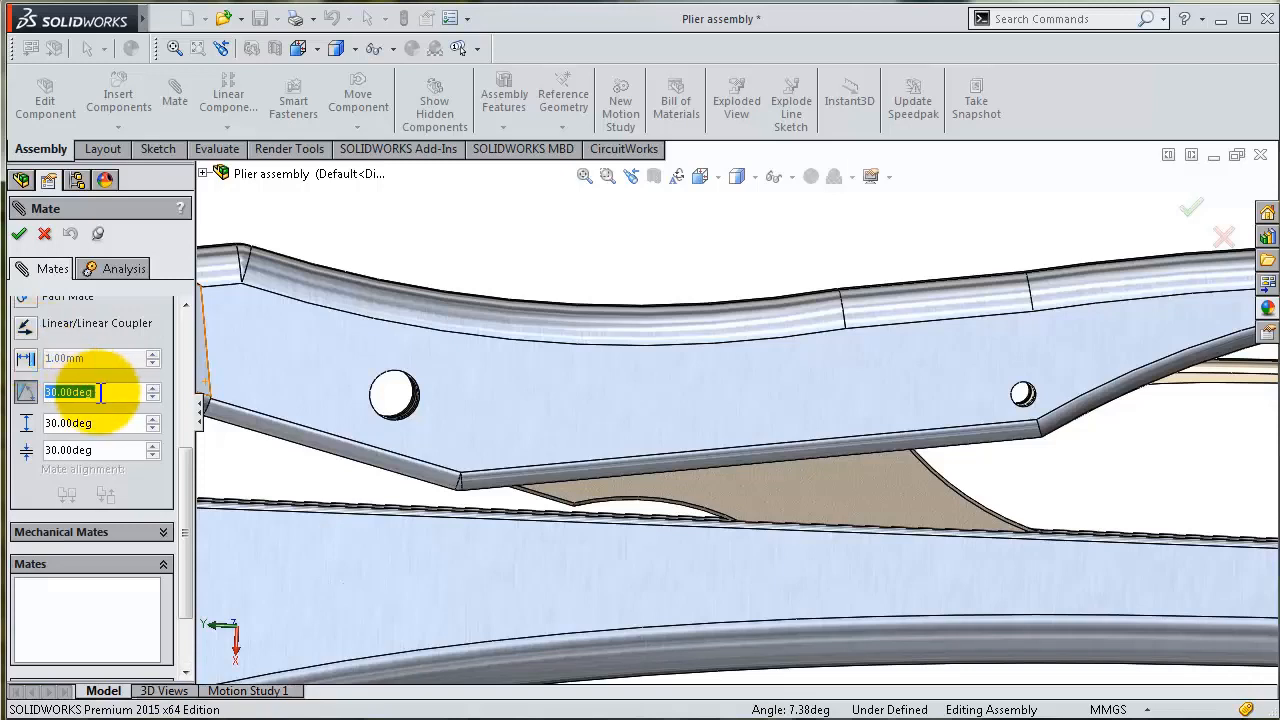
{"action": "left_click_drag", "start_coordinate": [111, 427], "coordinate": [66, 426]}
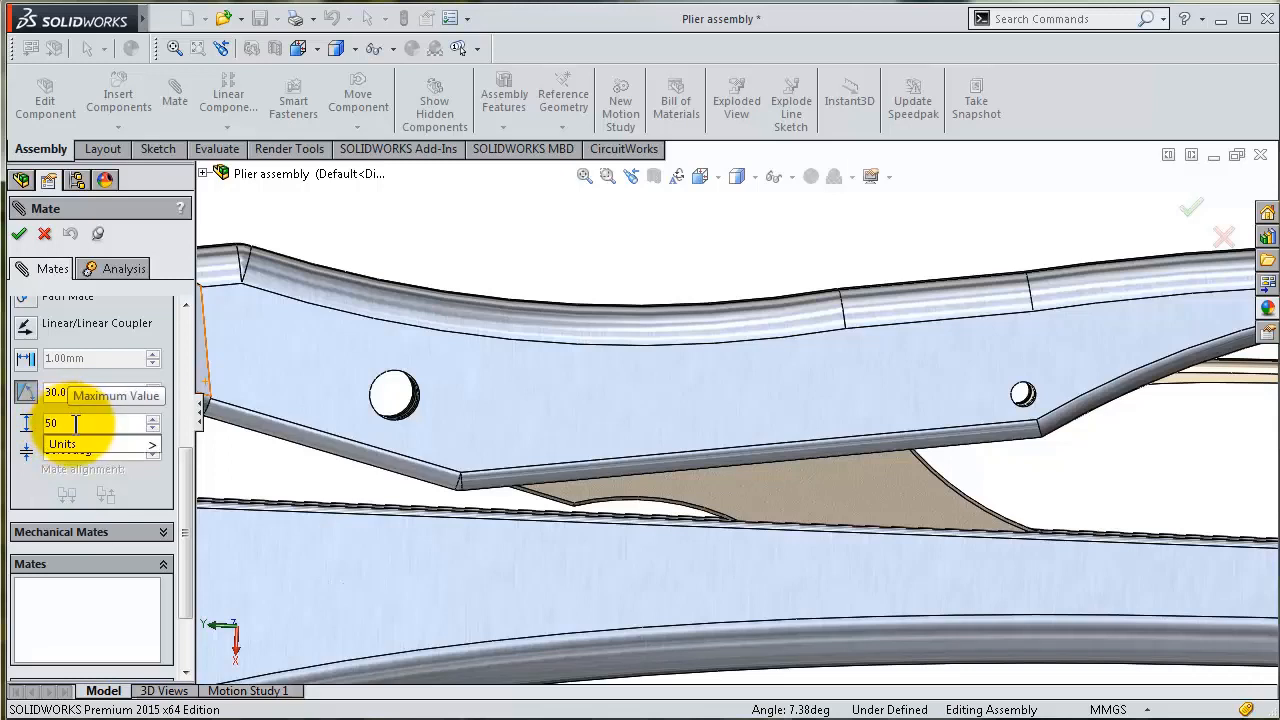
{"action": "left_click", "coordinate": [31, 466]}
{"action": "left_click_drag", "start_coordinate": [104, 451], "coordinate": [43, 450]}
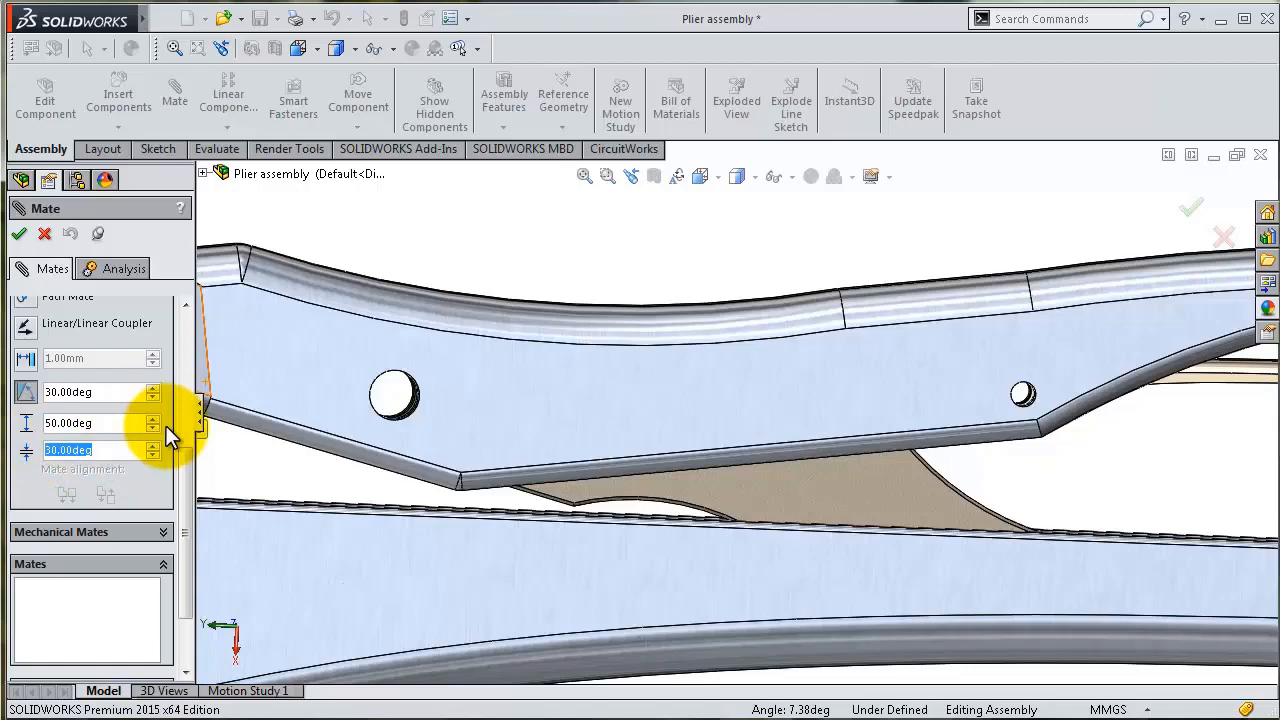
{"action": "type", "text": "8"}
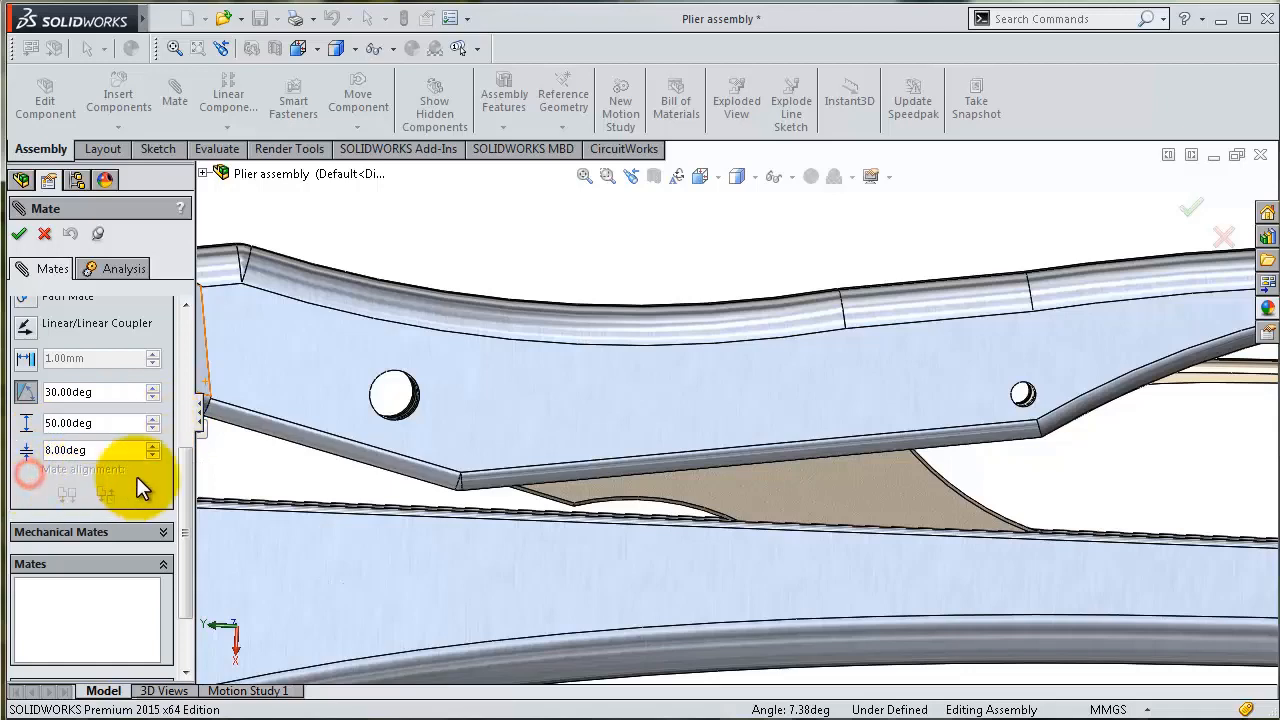
Select the thin inner rim face of the upper handle as the first entity of the limit angle mate.
{"action": "scroll", "coordinate": [761, 483], "scroll_direction": "up", "scroll_amount": 2}
{"action": "scroll", "coordinate": [965, 424], "scroll_direction": "down", "scroll_amount": 1}
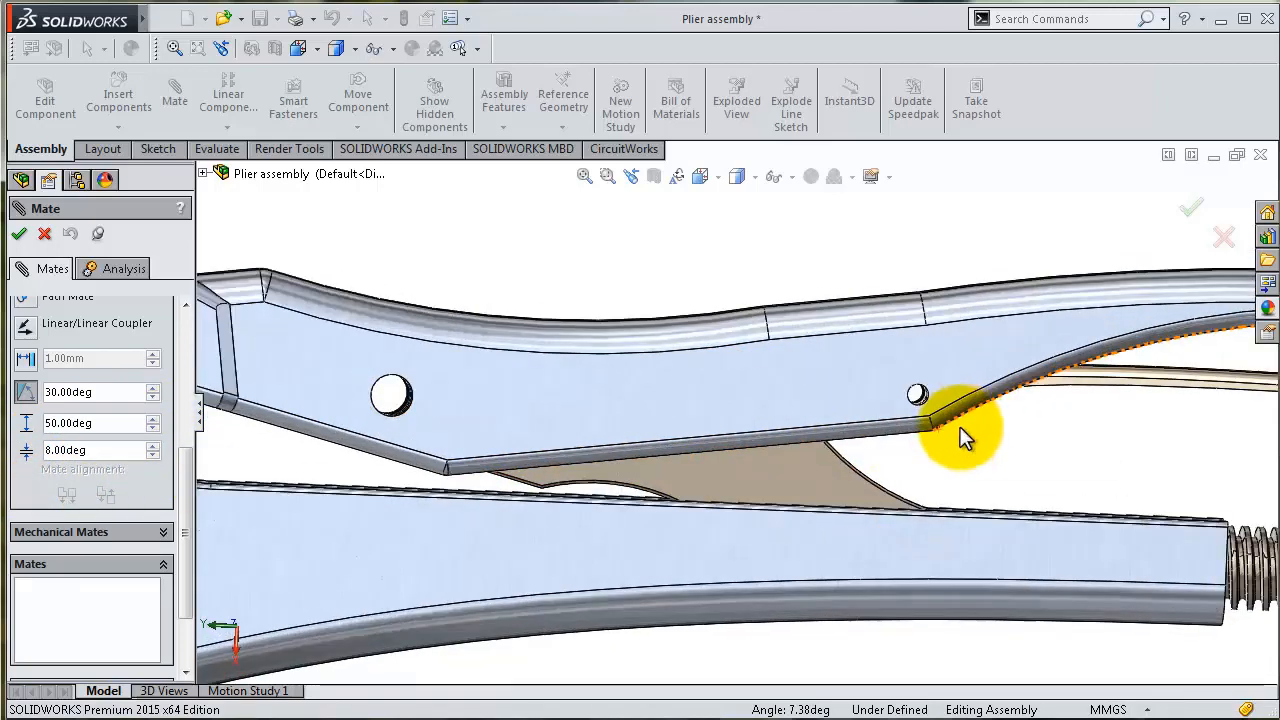
{"action": "scroll", "coordinate": [960, 430], "scroll_direction": "down", "scroll_amount": 1}
{"action": "middle_click_drag", "start_coordinate": [958, 440], "coordinate": [951, 417]}
{"action": "scroll", "coordinate": [892, 443], "scroll_direction": "down", "scroll_amount": 7}
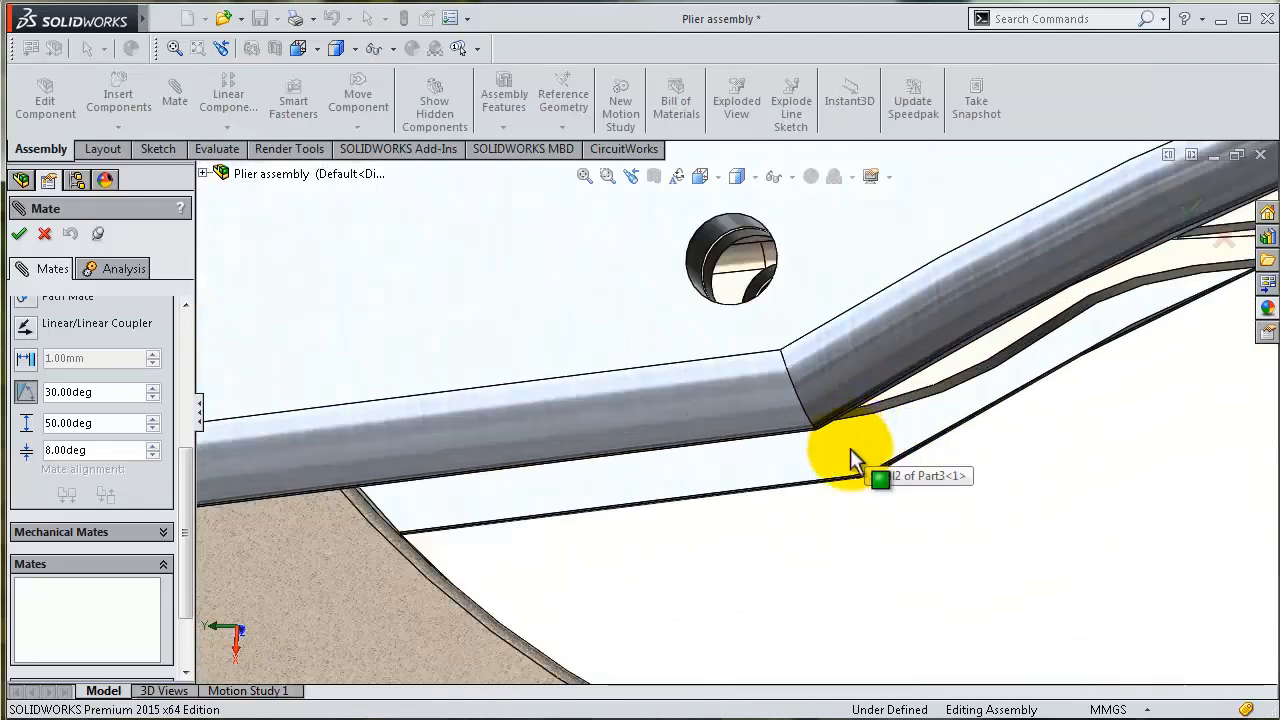
{"action": "scroll", "coordinate": [852, 452], "scroll_direction": "down", "scroll_amount": 1}
{"action": "middle_click_drag", "start_coordinate": [853, 455], "coordinate": [906, 514]}
{"action": "scroll", "coordinate": [845, 463], "scroll_direction": "up", "scroll_amount": 1}
{"action": "scroll", "coordinate": [748, 395], "scroll_direction": "down", "scroll_amount": 2}
{"action": "scroll", "coordinate": [606, 342], "scroll_direction": "down", "scroll_amount": 1}
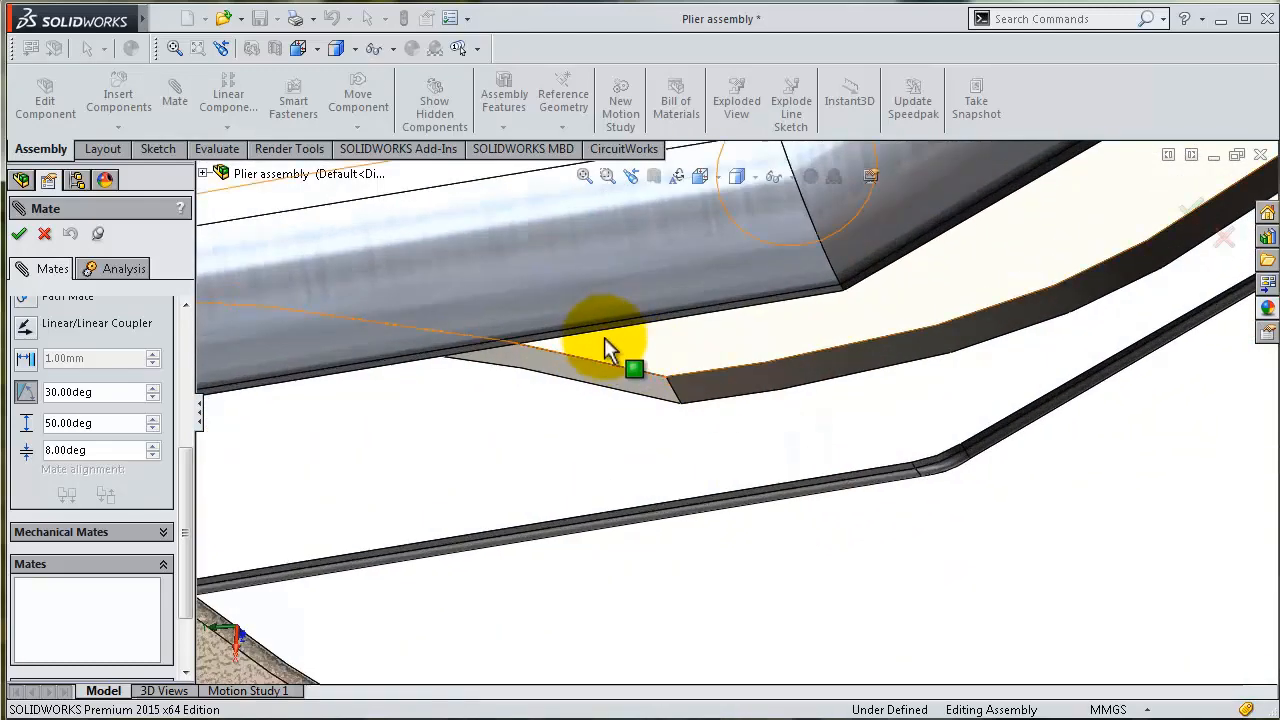
{"action": "scroll", "coordinate": [610, 343], "scroll_direction": "down", "scroll_amount": 3}
{"action": "scroll", "coordinate": [606, 389], "scroll_direction": "down", "scroll_amount": 1}
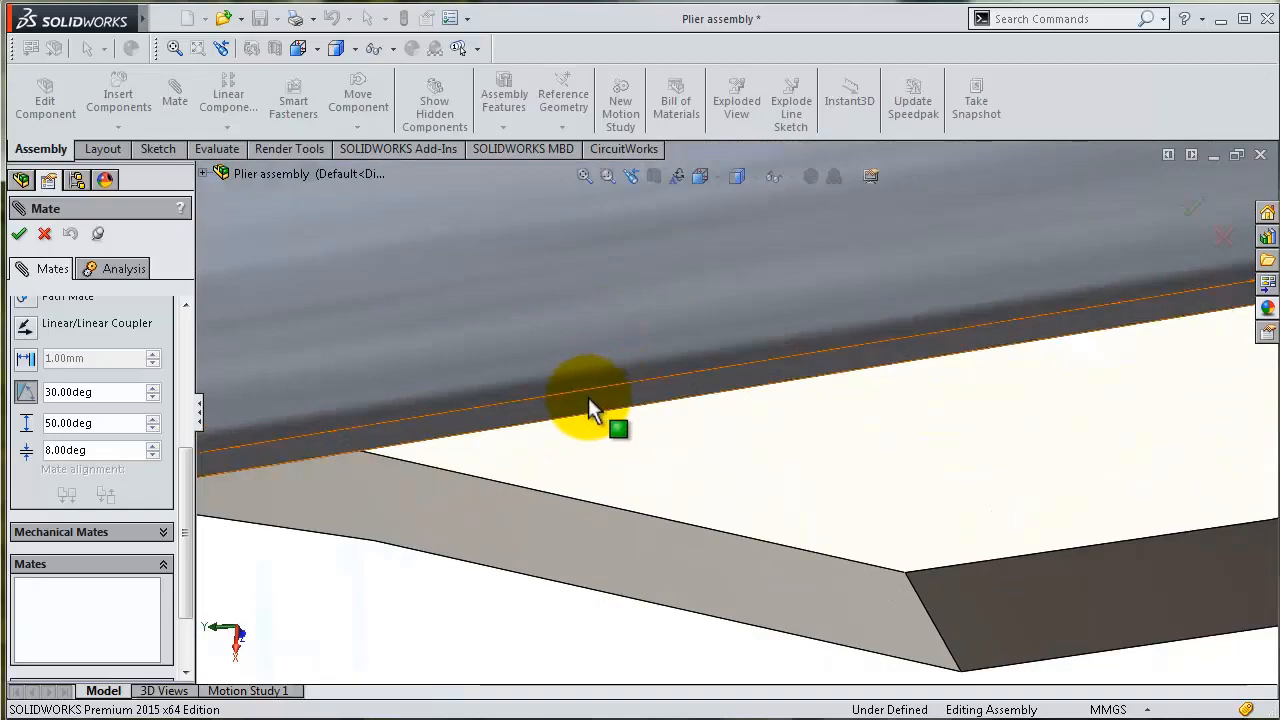
{"action": "left_click", "coordinate": [590, 408]}
Select the lower handle's narrow inner rim face as the second entity, apply the limit angle mate, and finish mating.
{"action": "scroll", "coordinate": [689, 443], "scroll_direction": "up", "scroll_amount": 4}
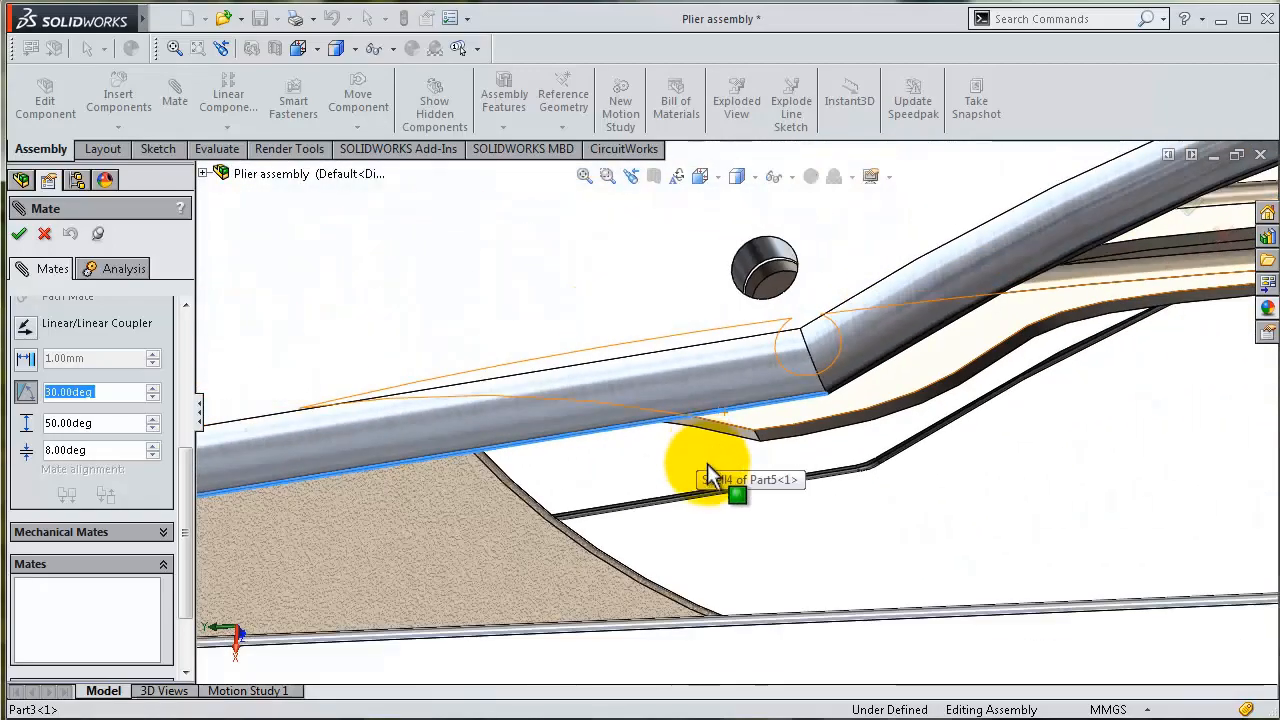
{"action": "scroll", "coordinate": [806, 451], "scroll_direction": "up", "scroll_amount": 2}
{"action": "middle_click_drag", "start_coordinate": [806, 451], "coordinate": [838, 475]}
{"action": "scroll", "coordinate": [838, 475], "scroll_direction": "down", "scroll_amount": 2}
{"action": "left_click", "coordinate": [922, 366]}
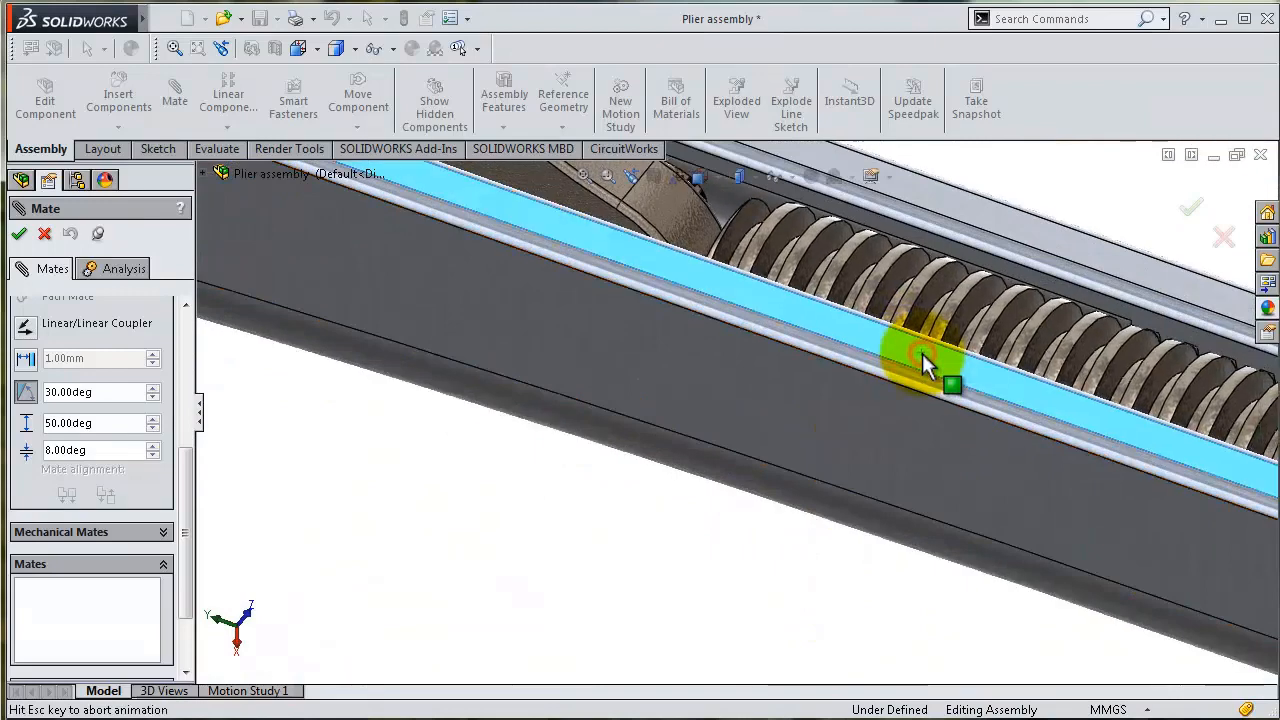
{"action": "left_click", "coordinate": [1189, 212]}
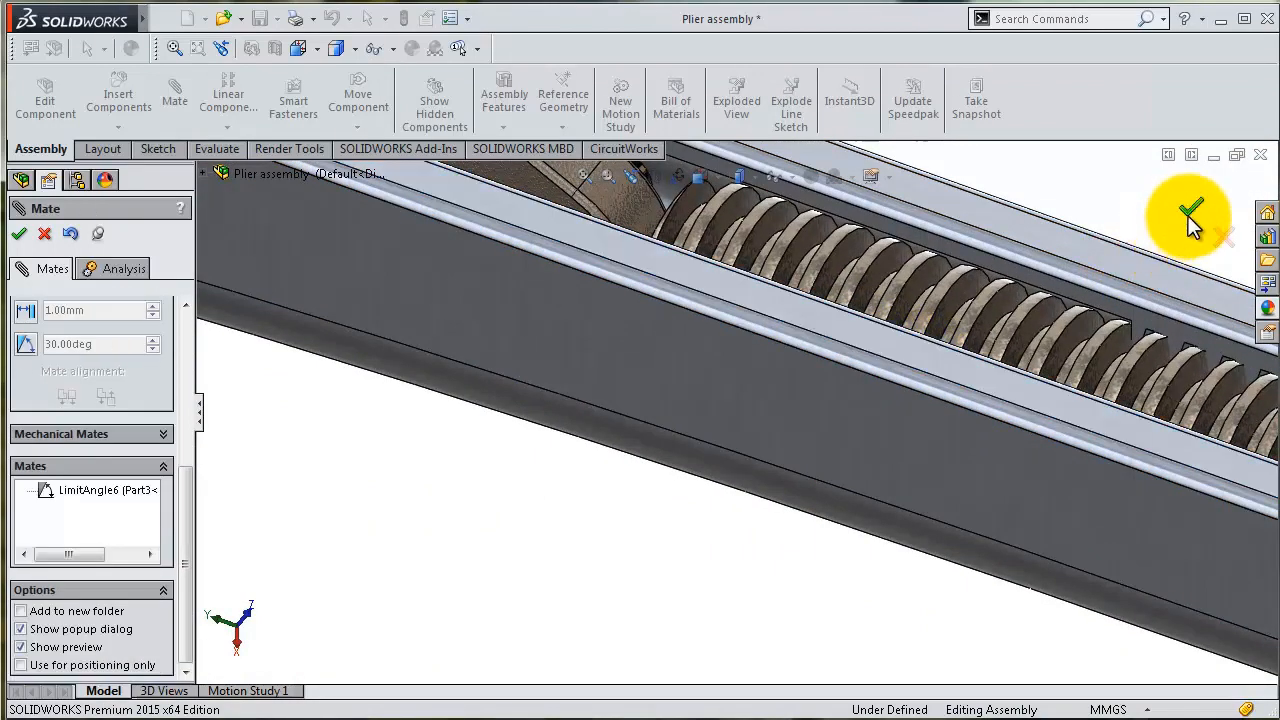
{"action": "left_click", "coordinate": [1190, 212]}
Test the limited motion by closing the jaws and swinging the upper handle toward the lower handle in a side view.
{"action": "scroll", "coordinate": [1128, 248], "scroll_direction": "up", "scroll_amount": 8}
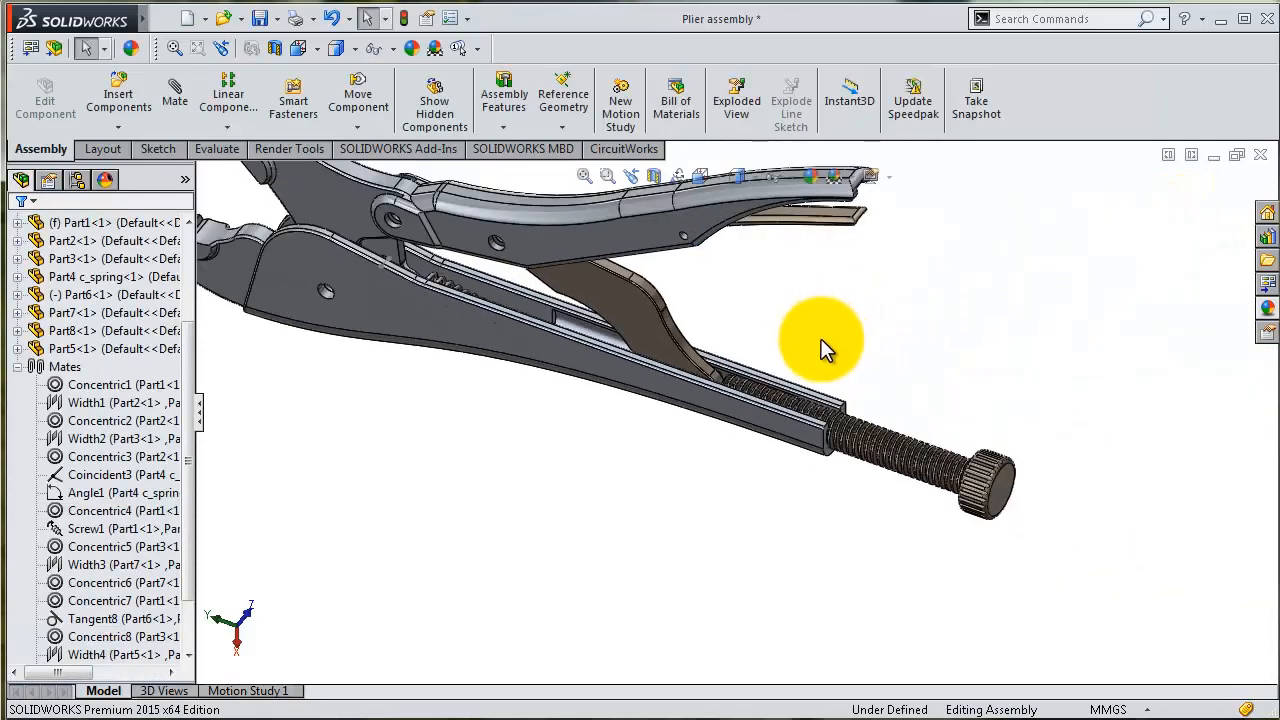
{"action": "middle_click_drag", "start_coordinate": [821, 340], "coordinate": [829, 248]}
{"action": "scroll", "coordinate": [829, 248], "scroll_direction": "up", "scroll_amount": 4}
{"action": "scroll", "coordinate": [712, 350], "scroll_direction": "down", "scroll_amount": 1}
{"action": "middle_click_drag", "start_coordinate": [712, 350], "coordinate": [703, 352]}
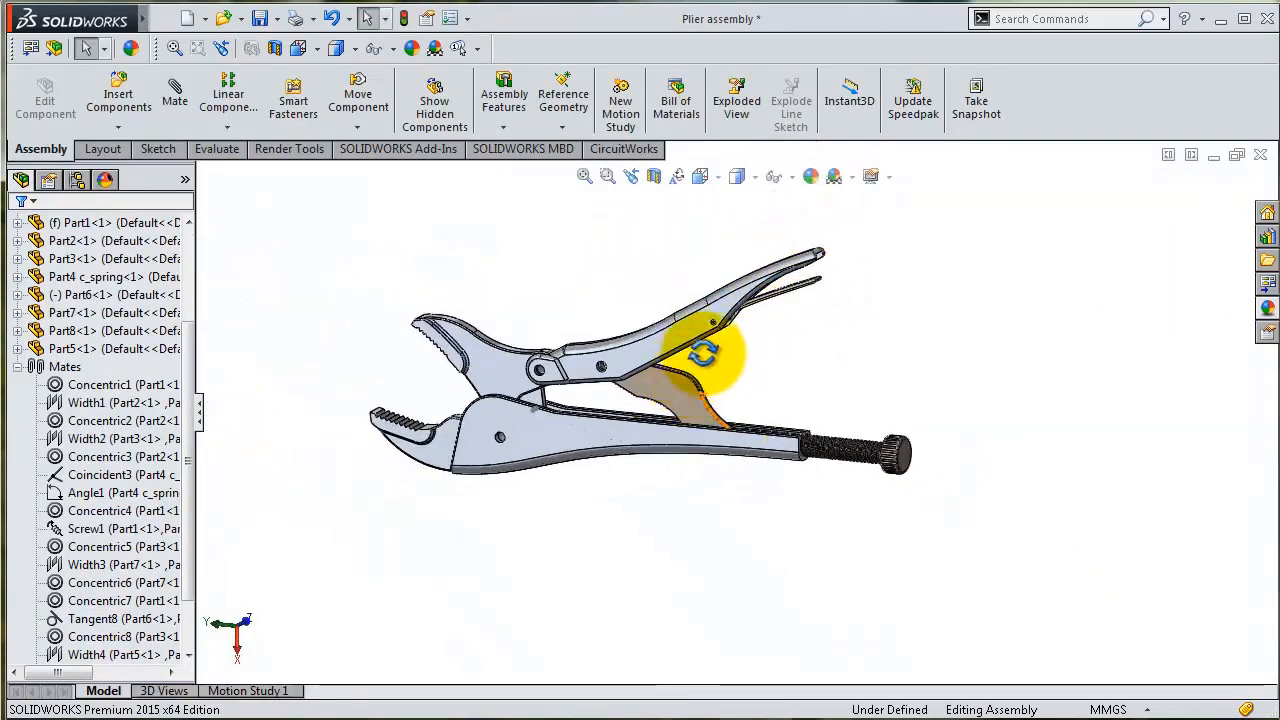
{"action": "scroll", "coordinate": [703, 352], "scroll_direction": "down", "scroll_amount": 3}
{"action": "left_click_drag", "start_coordinate": [617, 292], "coordinate": [512, 383]}
{"action": "scroll", "coordinate": [486, 386], "scroll_direction": "up", "scroll_amount": 2}
{"action": "scroll", "coordinate": [516, 388], "scroll_direction": "down", "scroll_amount": 3}
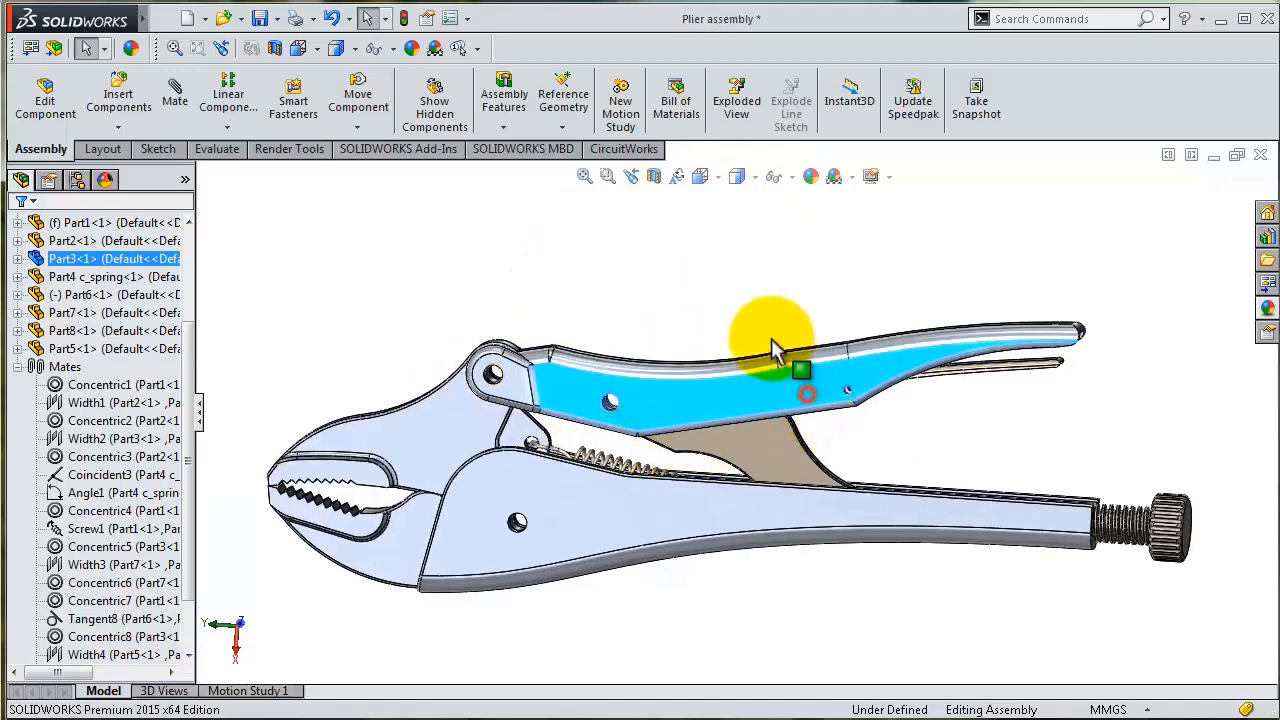
{"action": "left_click_drag", "start_coordinate": [771, 340], "coordinate": [777, 391]}
{"action": "left_click", "coordinate": [804, 334]}
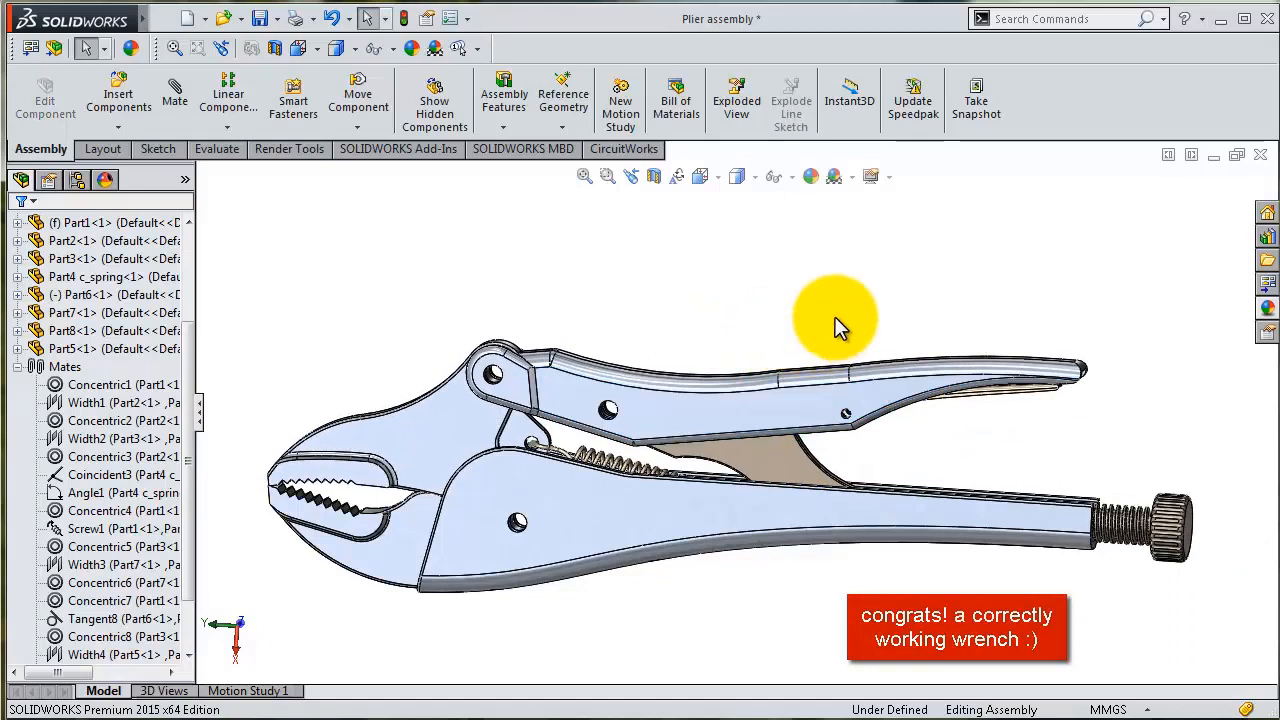
Bring Part10 from the parts folder into the space above the upper handle and make two more copies of it.
{"action": "key", "text": "alt+Tab"}
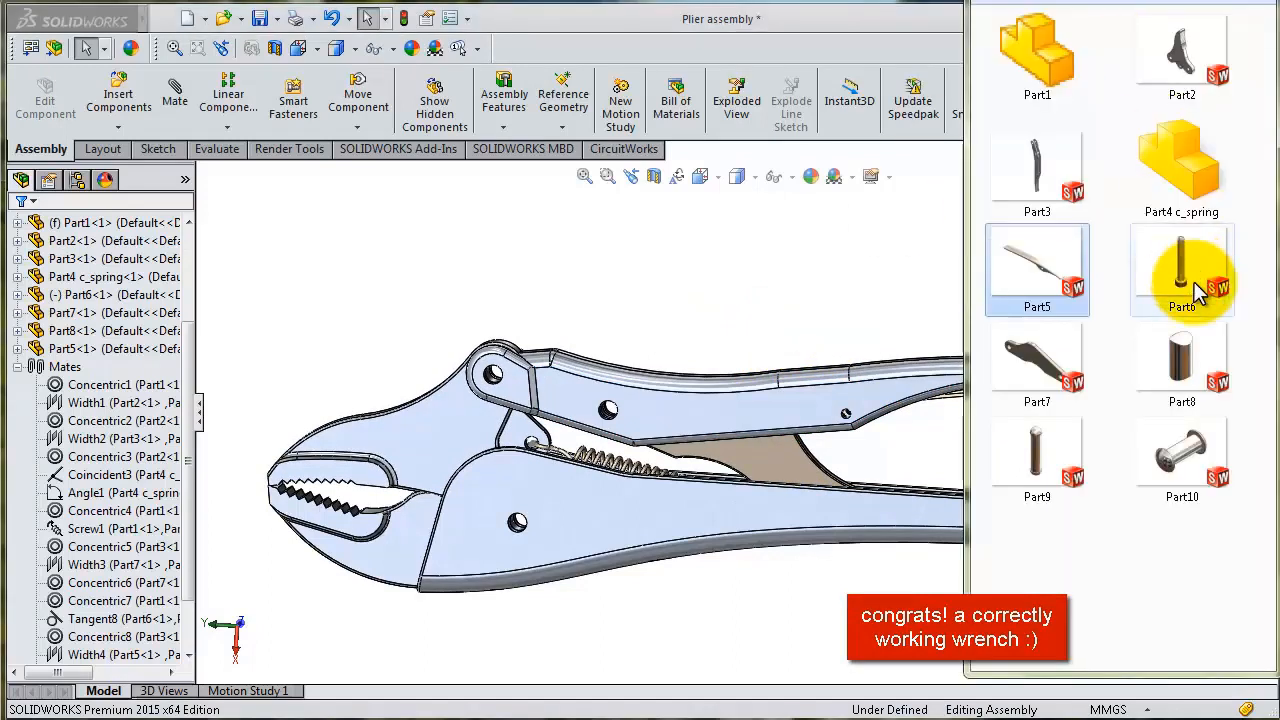
{"action": "left_click_drag", "start_coordinate": [1180, 455], "coordinate": [680, 340]}
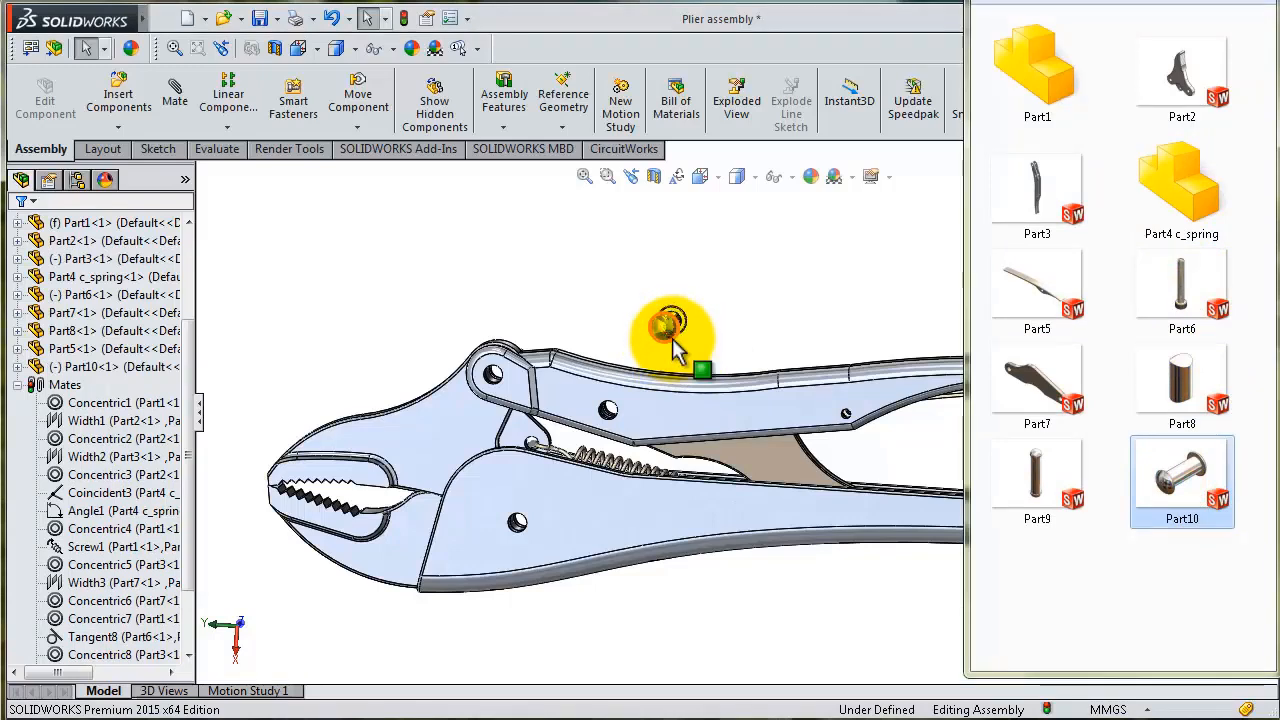
{"action": "left_click", "coordinate": [754, 300]}
{"action": "left_click_drag", "start_coordinate": [670, 330], "coordinate": [704, 286], "text": "ctrl"}
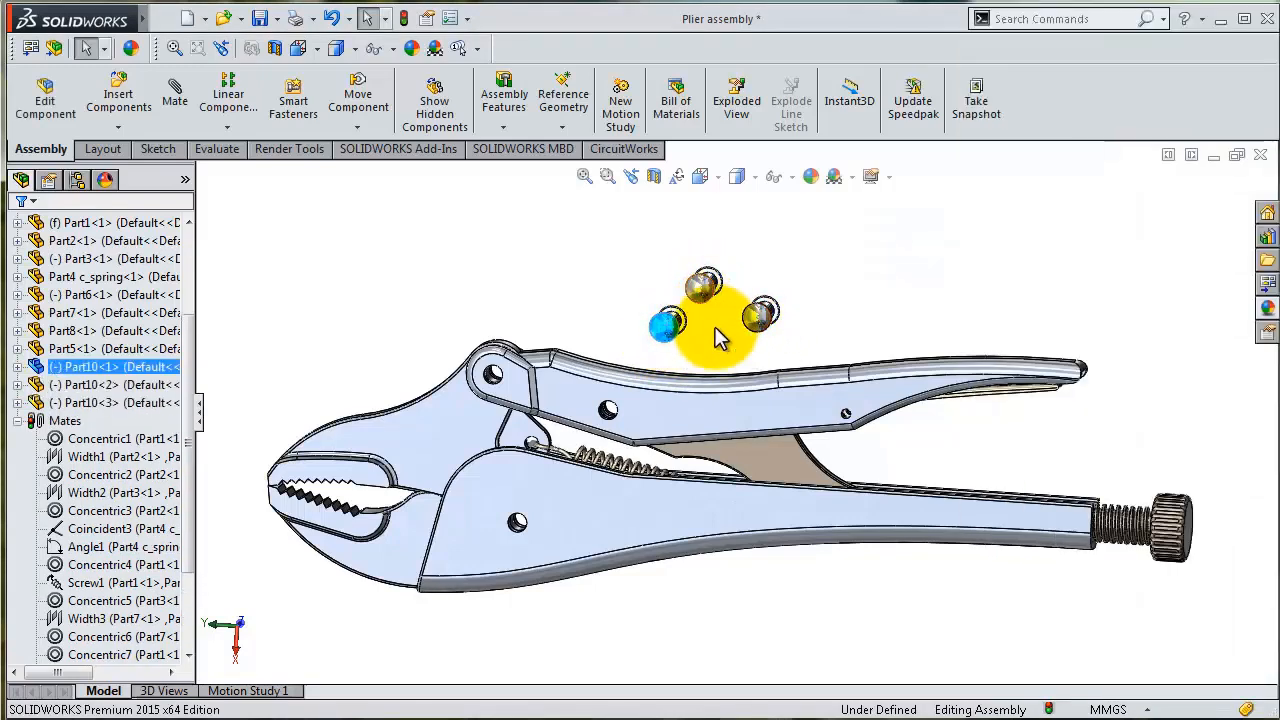
Mate the three Part10 rivets concentrically with the upper handle's front pivot hole, the lower handle's hole and the upper handle's middle hole.
{"action": "scroll", "coordinate": [718, 330], "scroll_direction": "down", "scroll_amount": 5}
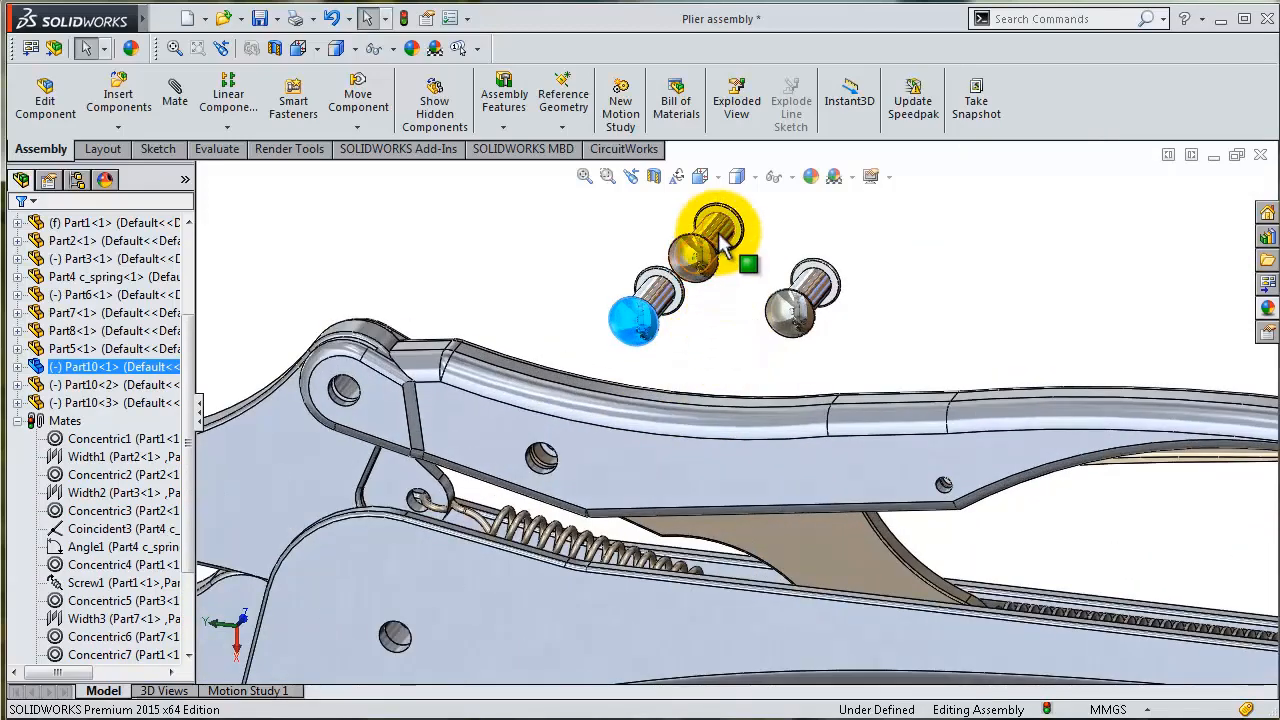
{"action": "left_click_drag", "start_coordinate": [718, 237], "coordinate": [348, 384]}
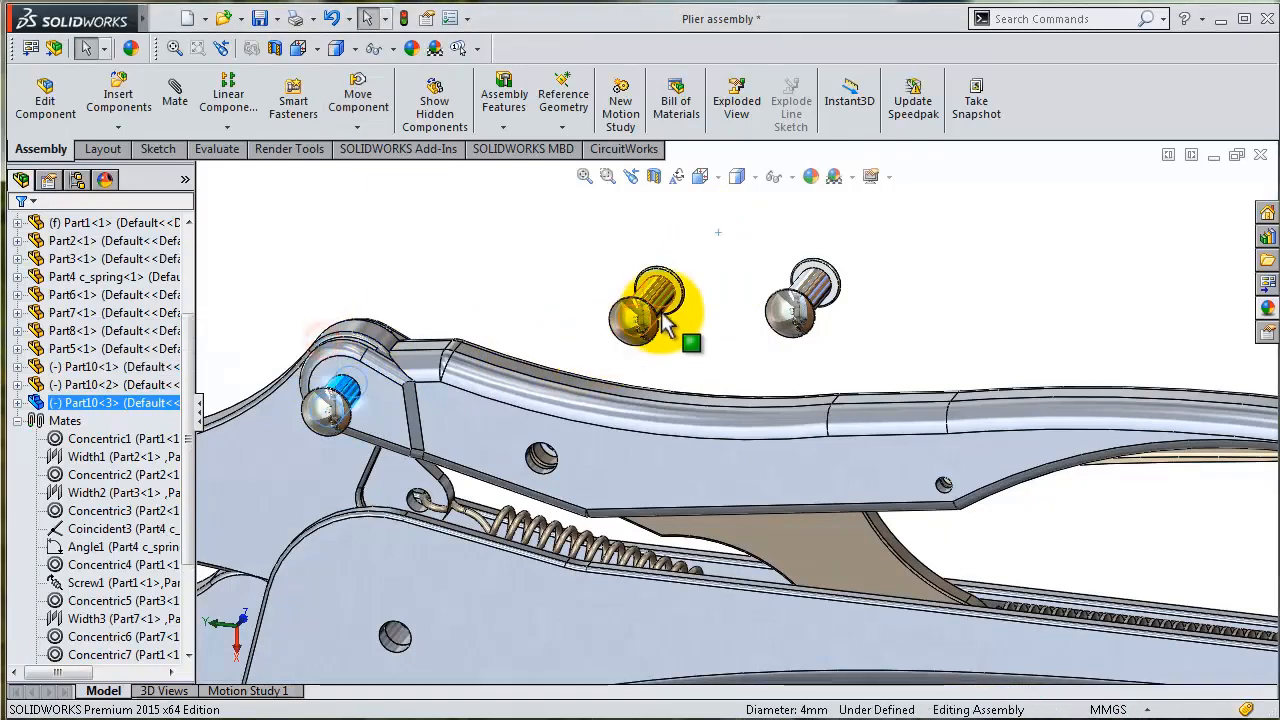
{"action": "left_click_drag", "start_coordinate": [655, 318], "coordinate": [398, 648], "text": "alt"}
{"action": "left_click", "coordinate": [376, 641]}
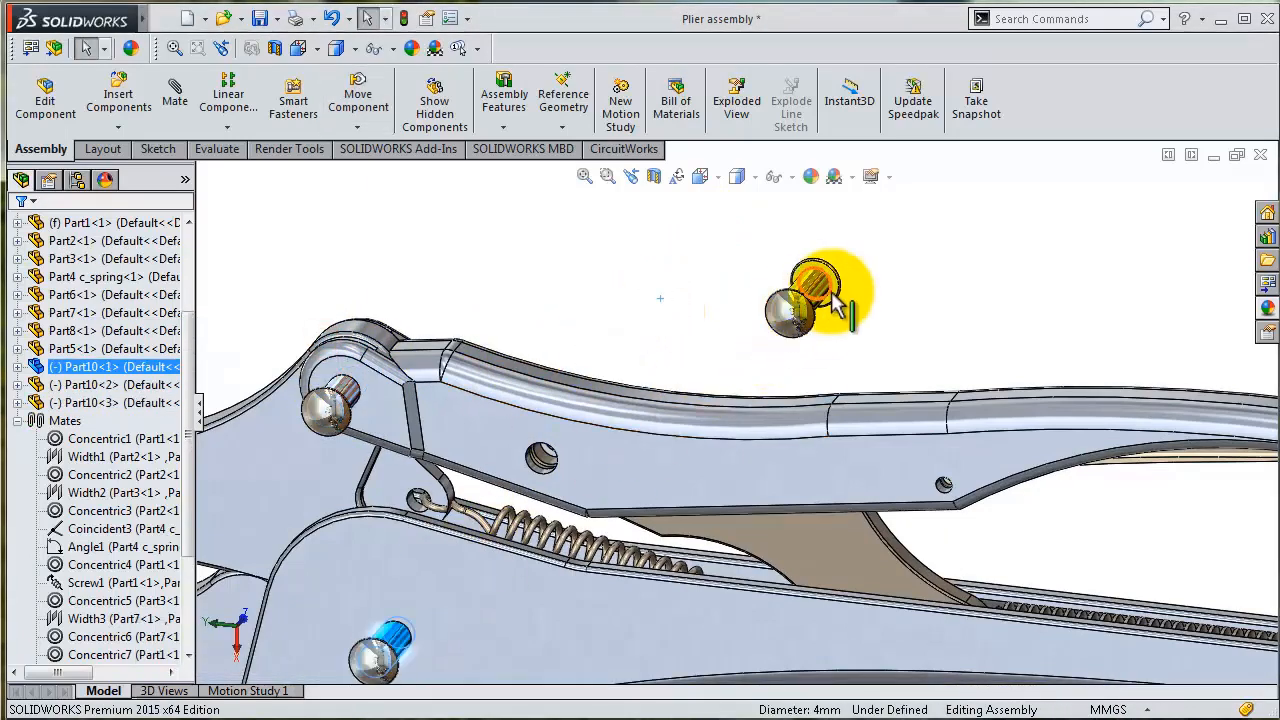
{"action": "left_click_drag", "start_coordinate": [820, 300], "coordinate": [548, 478], "text": "alt"}
{"action": "left_click", "coordinate": [530, 488]}
Try to mate the underside of the front pivot rivet's head directly to the upper handle's side face.
{"action": "scroll", "coordinate": [590, 418], "scroll_direction": "up", "scroll_amount": 1}
{"action": "middle_click_drag", "start_coordinate": [590, 410], "coordinate": [546, 440]}
{"action": "scroll", "coordinate": [530, 380], "scroll_direction": "down", "scroll_amount": 4}
{"action": "middle_click_drag", "start_coordinate": [523, 350], "coordinate": [429, 363]}
{"action": "scroll", "coordinate": [425, 365], "scroll_direction": "down", "scroll_amount": 5}
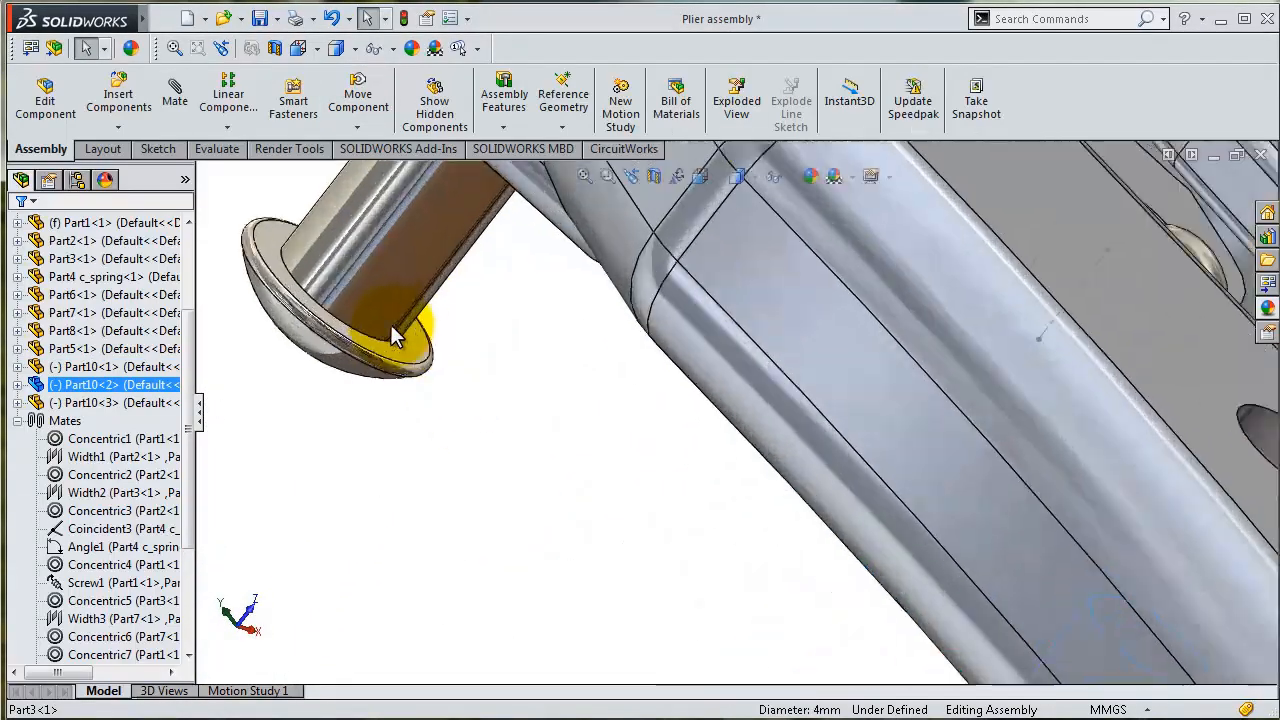
{"action": "left_click", "coordinate": [425, 368]}
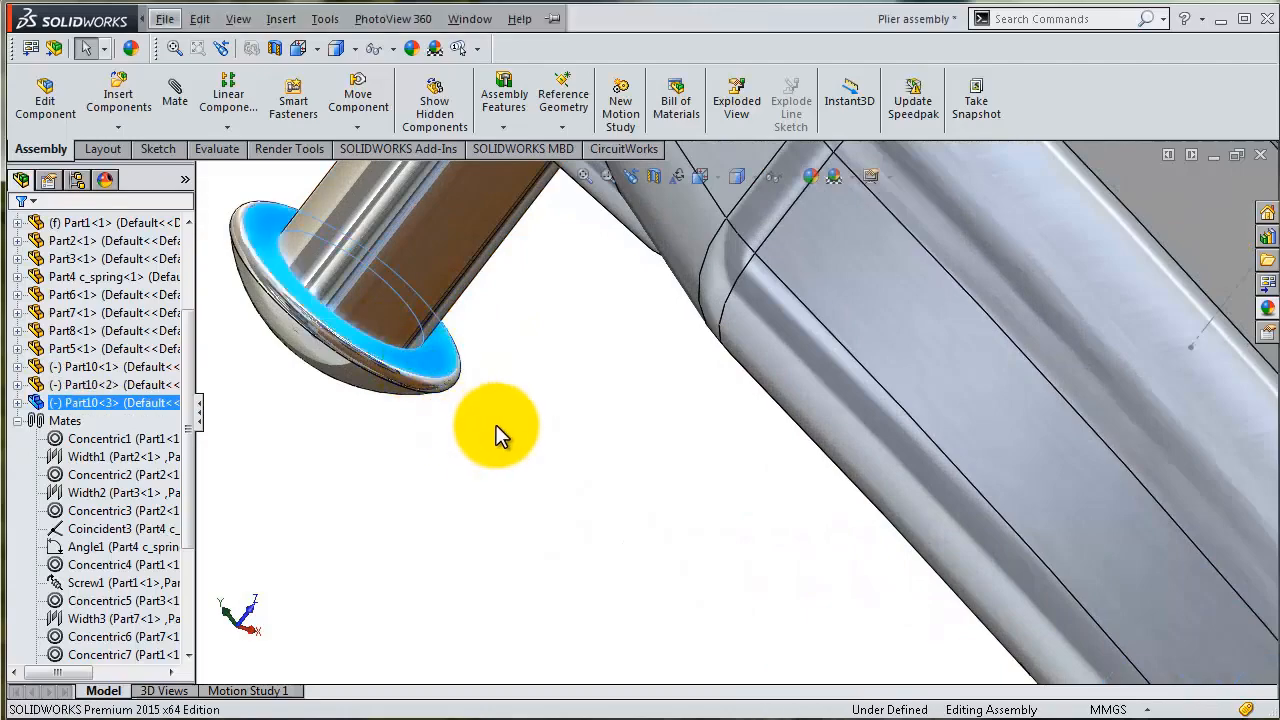
{"action": "middle_click_drag", "start_coordinate": [500, 435], "coordinate": [457, 529]}
{"action": "left_click_drag", "start_coordinate": [429, 556], "coordinate": [495, 367]}
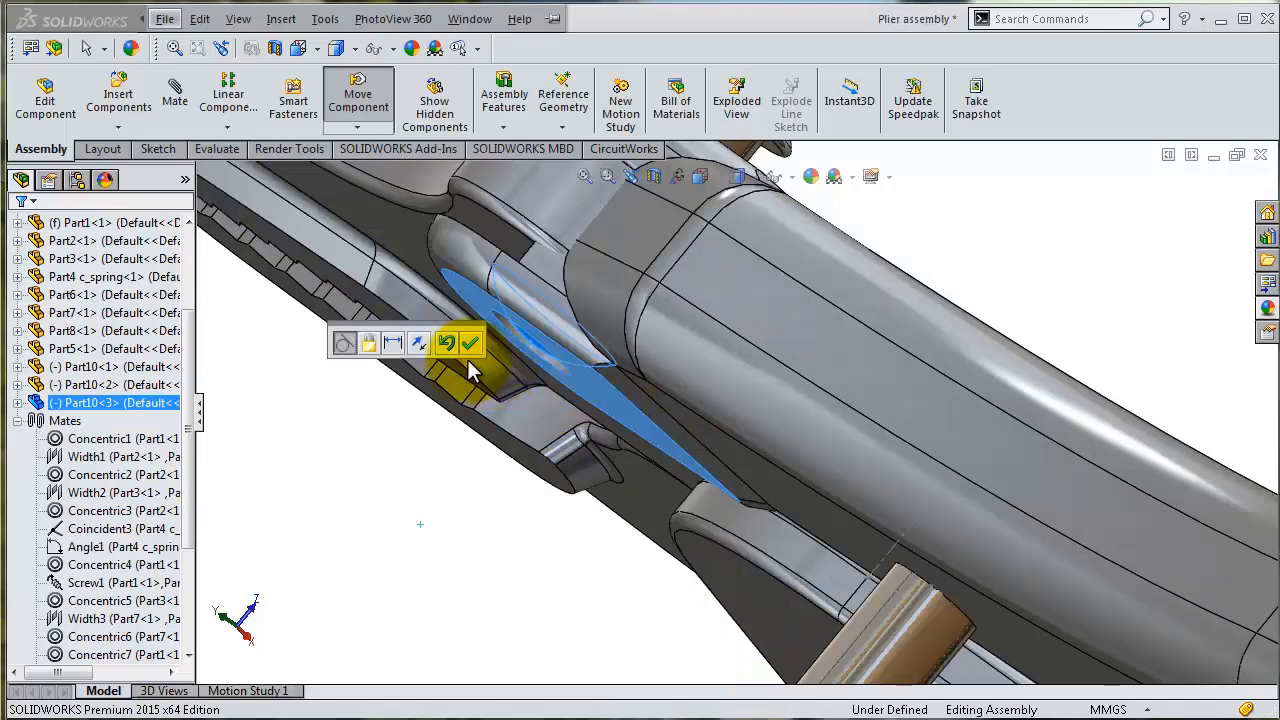
{"action": "left_click", "coordinate": [470, 343]}
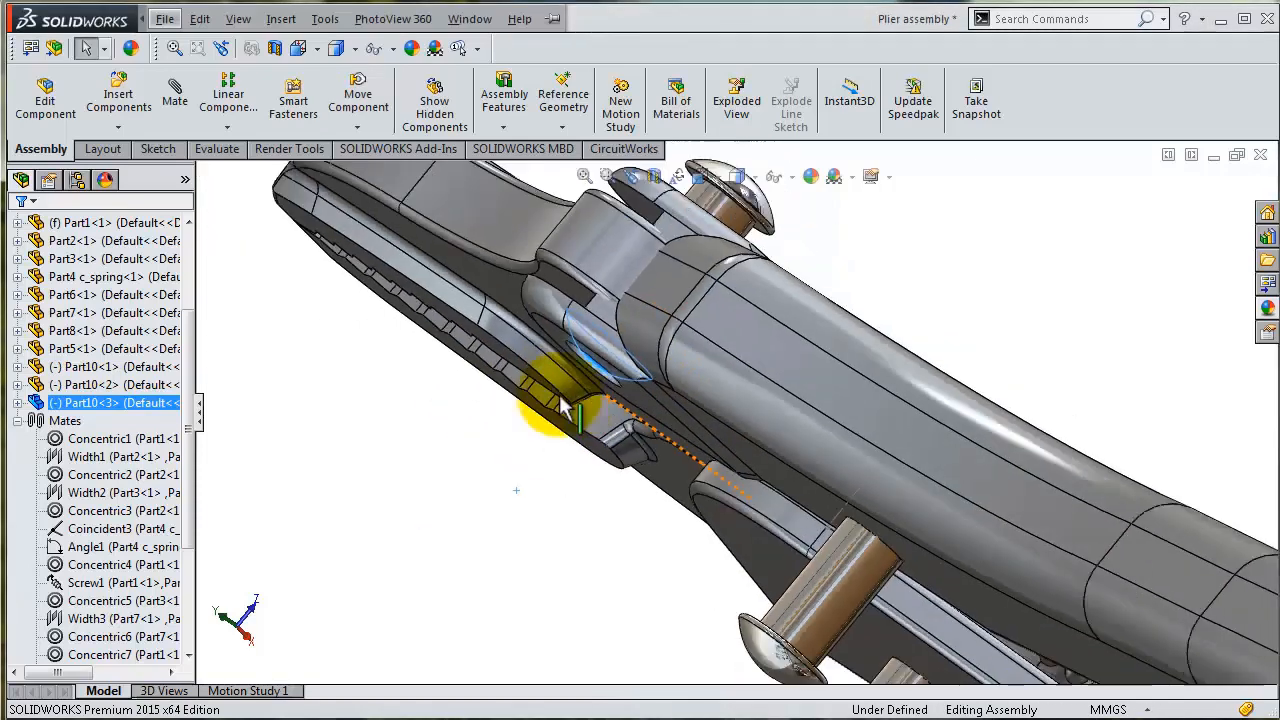
Slide the front pivot rivet along its hole and add a coincident mate between its head's underside and the upper handle's outer side face.
{"action": "scroll", "coordinate": [562, 397], "scroll_direction": "up", "scroll_amount": 3}
{"action": "left_click_drag", "start_coordinate": [711, 312], "coordinate": [659, 371]}
{"action": "scroll", "coordinate": [661, 372], "scroll_direction": "down", "scroll_amount": 1}
{"action": "middle_click_drag", "start_coordinate": [680, 374], "coordinate": [674, 431]}
{"action": "scroll", "coordinate": [674, 395], "scroll_direction": "down", "scroll_amount": 3}
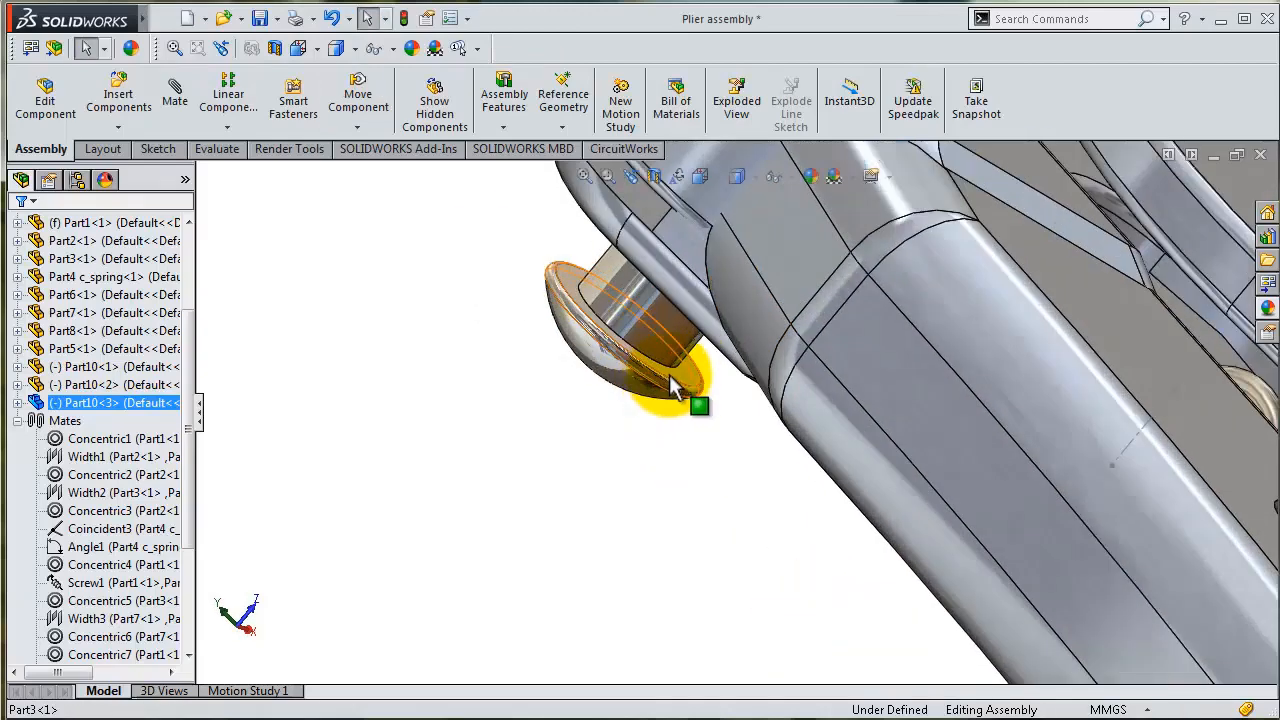
{"action": "left_click", "coordinate": [683, 385]}
{"action": "left_click", "coordinate": [899, 266]}
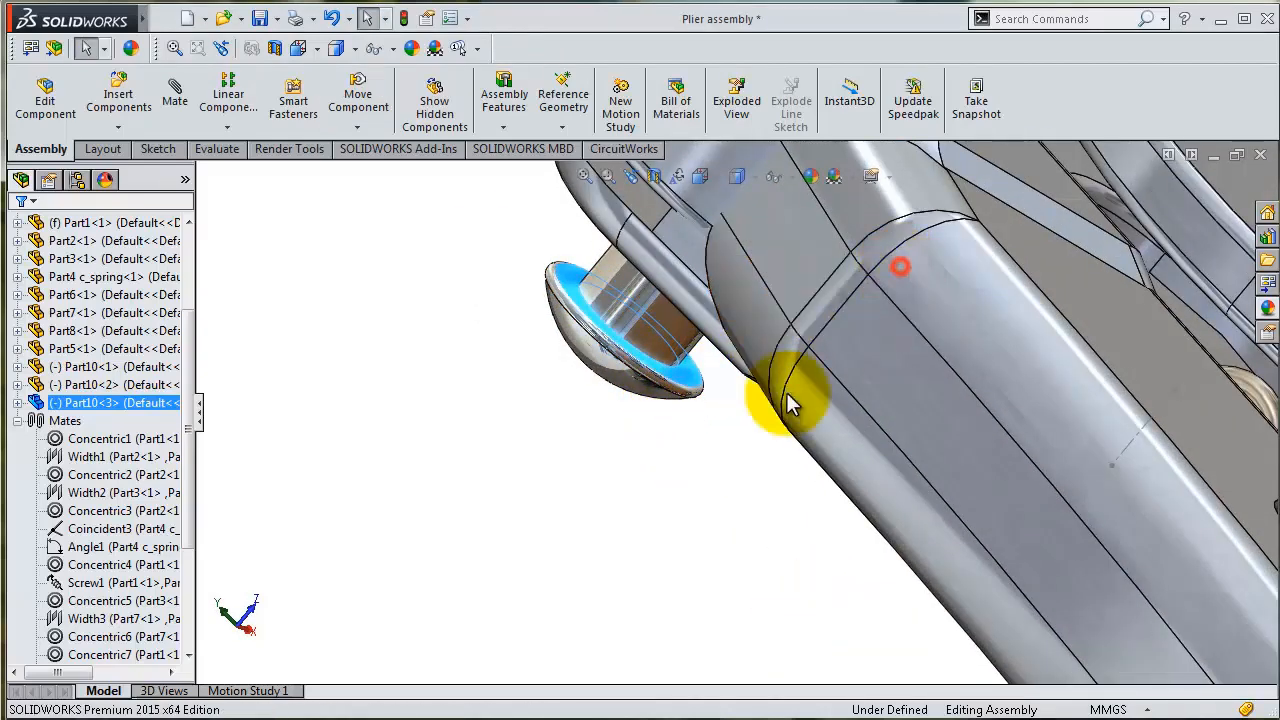
{"action": "middle_click_drag", "start_coordinate": [732, 445], "coordinate": [695, 430]}
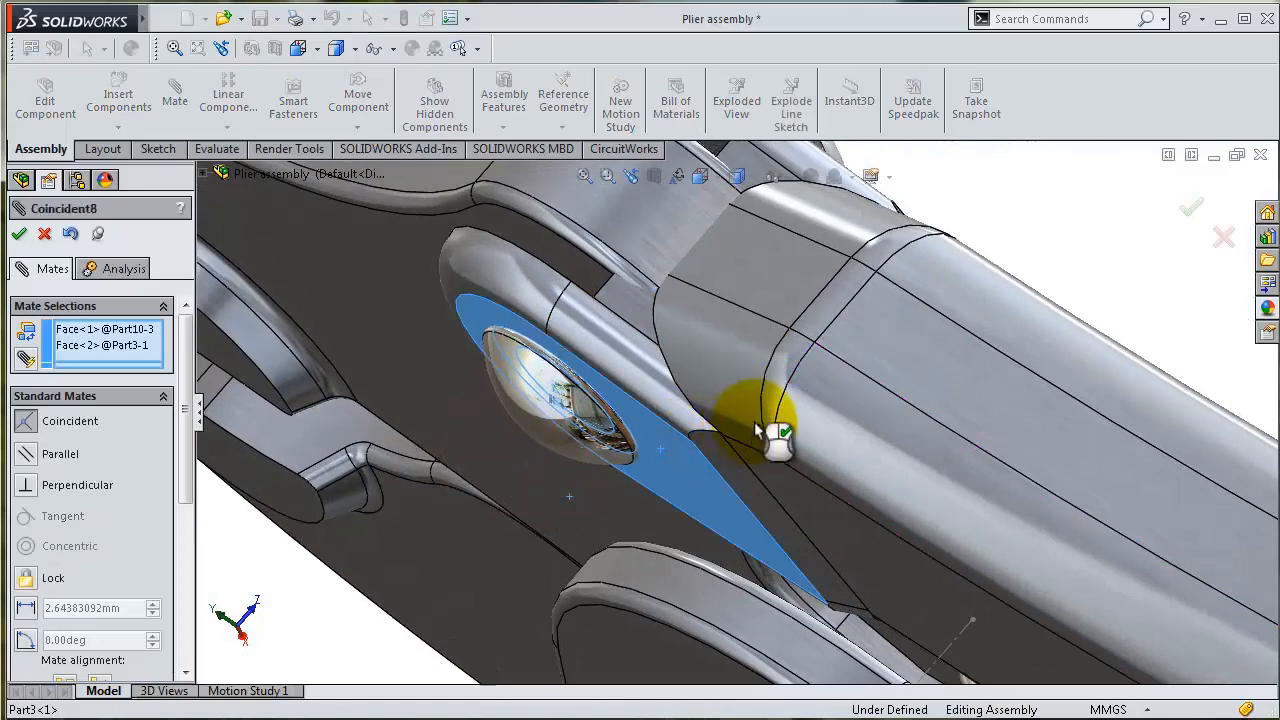
{"action": "left_click", "coordinate": [978, 450]}
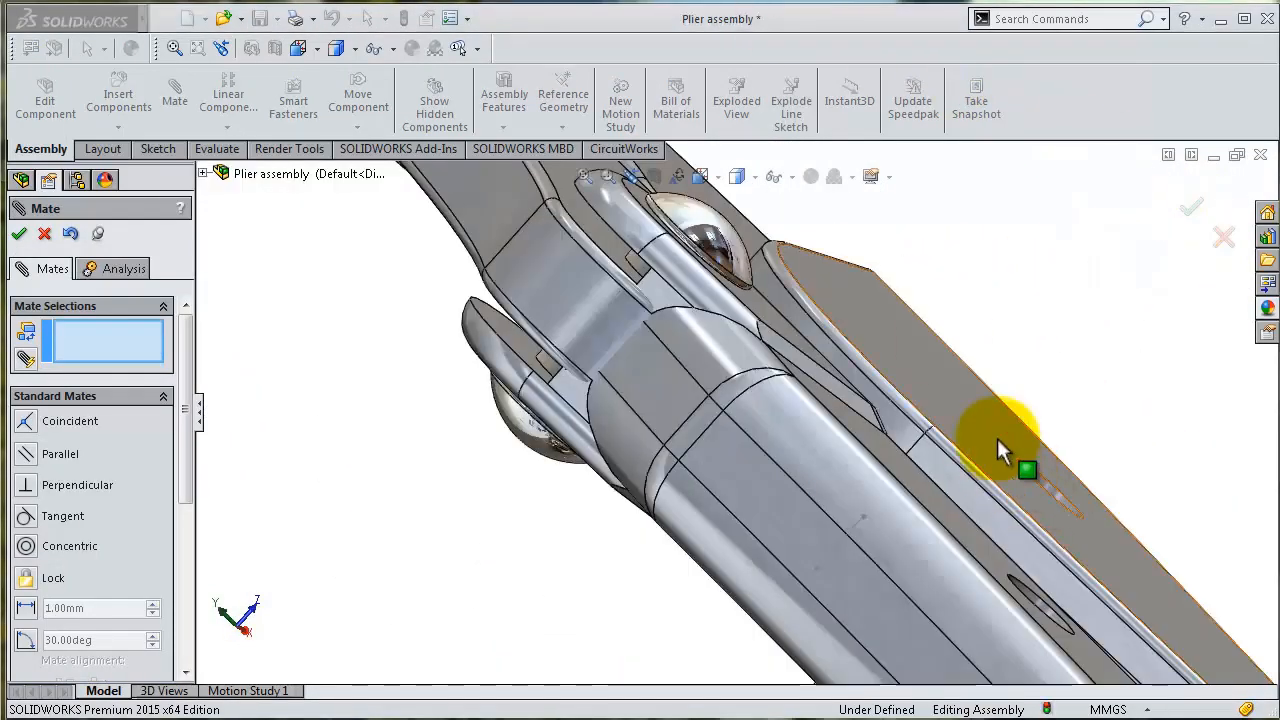
Add a coincident mate between the underside of the lower handle rivet's head and the lower handle's outer side face.
{"action": "middle_click_drag", "start_coordinate": [989, 376], "coordinate": [1013, 362]}
{"action": "scroll", "coordinate": [1013, 364], "scroll_direction": "up", "scroll_amount": 4}
{"action": "scroll", "coordinate": [840, 555], "scroll_direction": "down", "scroll_amount": 4}
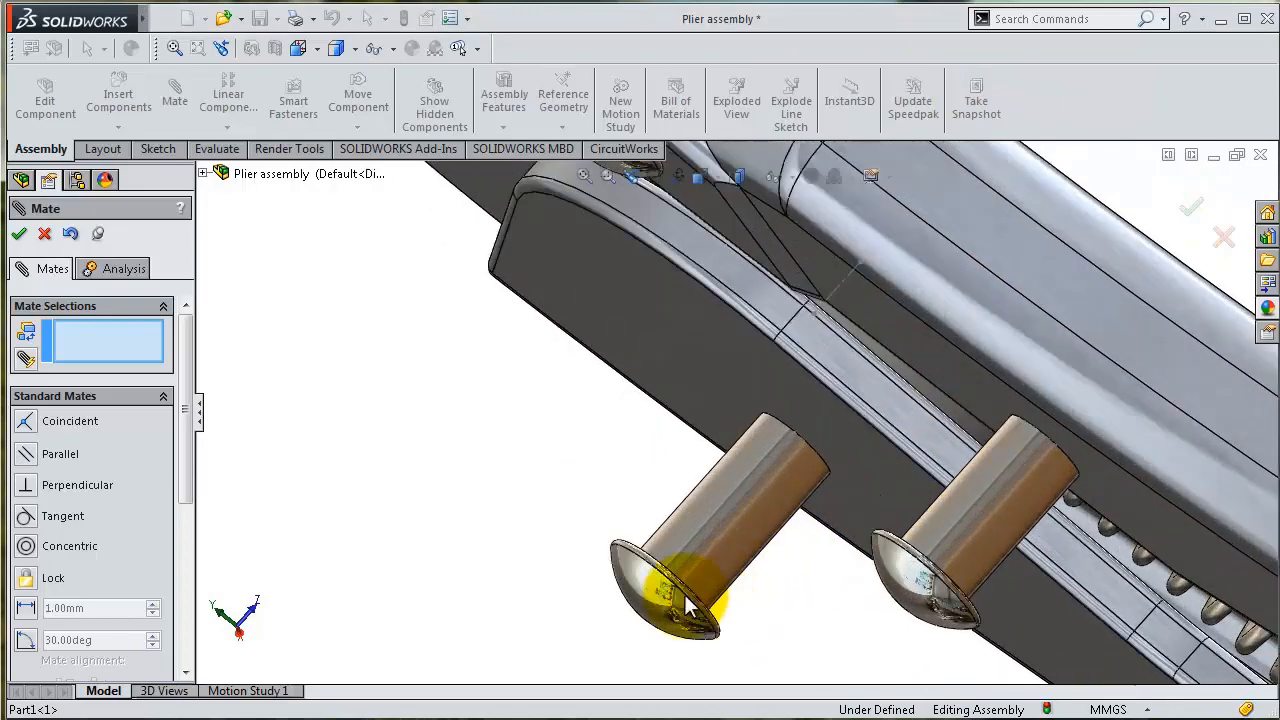
{"action": "middle_click_drag", "start_coordinate": [675, 593], "coordinate": [640, 600]}
{"action": "scroll", "coordinate": [736, 592], "scroll_direction": "down", "scroll_amount": 2}
{"action": "scroll", "coordinate": [740, 600], "scroll_direction": "down", "scroll_amount": 2}
{"action": "left_click", "coordinate": [877, 552]}
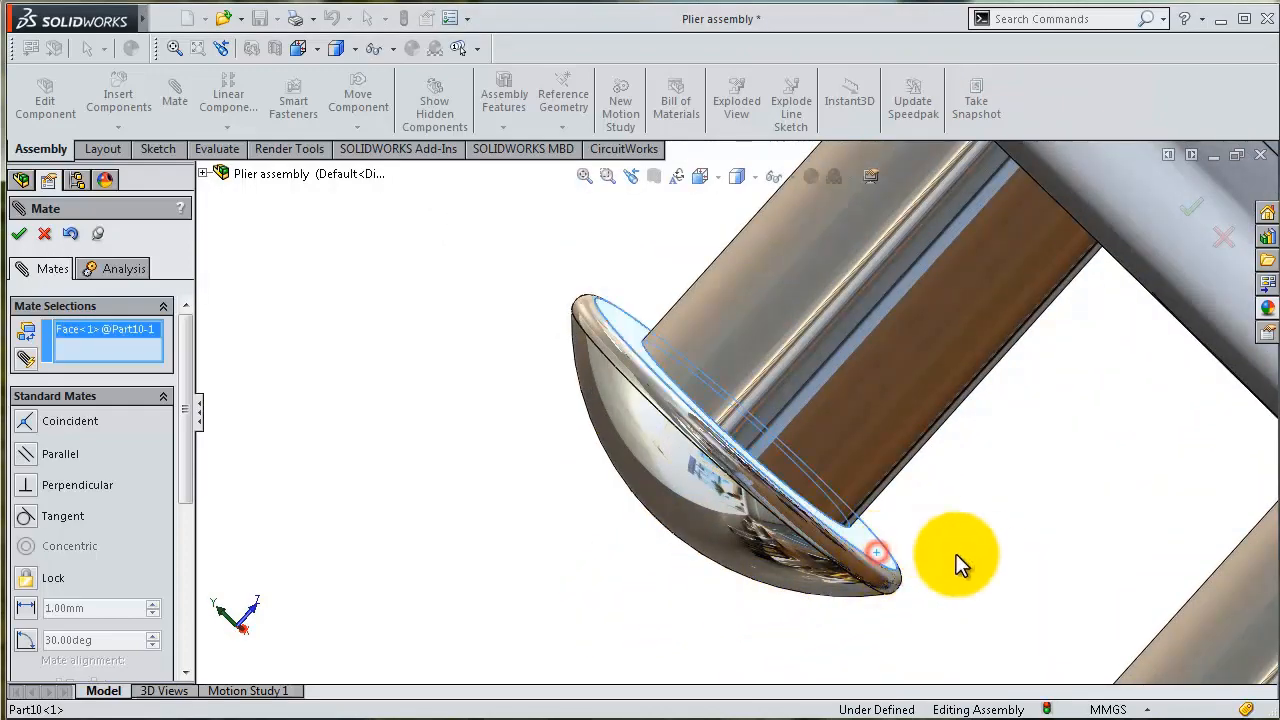
{"action": "middle_click_drag", "start_coordinate": [957, 563], "coordinate": [1016, 472]}
{"action": "scroll", "coordinate": [1016, 472], "scroll_direction": "up", "scroll_amount": 3}
{"action": "scroll", "coordinate": [933, 359], "scroll_direction": "up", "scroll_amount": 2}
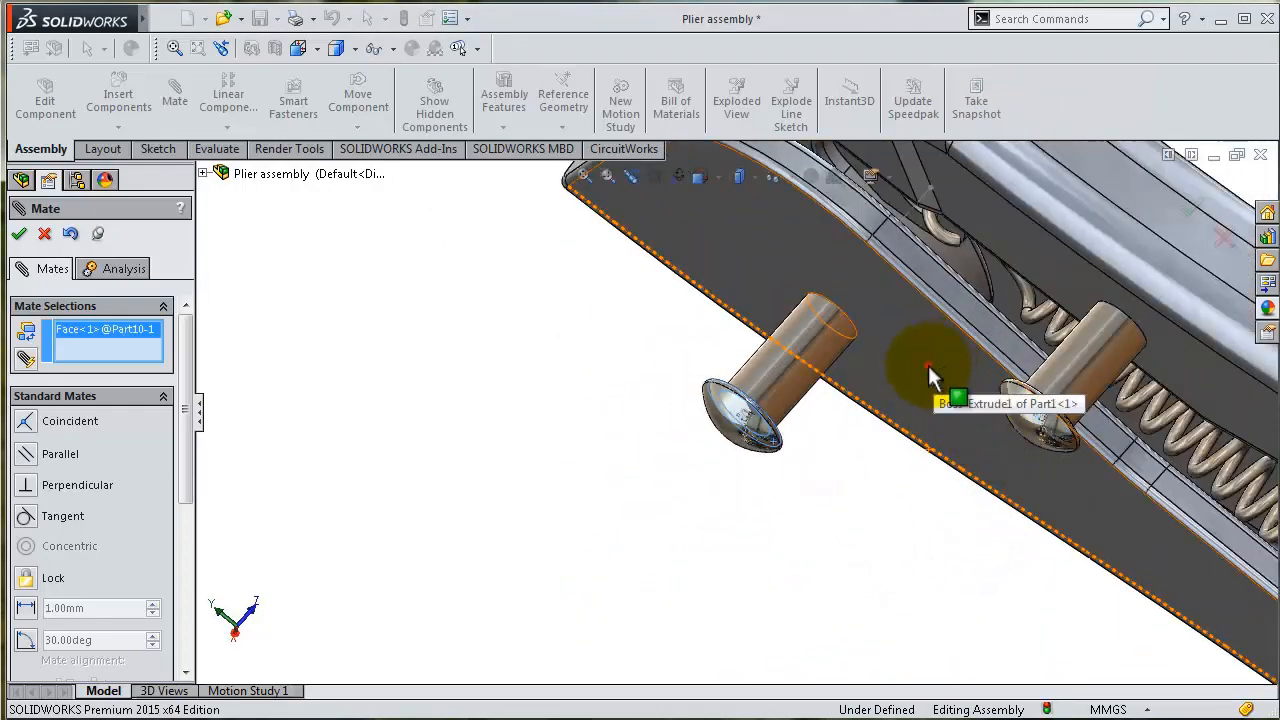
{"action": "left_click", "coordinate": [927, 362]}
{"action": "middle_click_drag", "start_coordinate": [1128, 390], "coordinate": [1098, 459]}
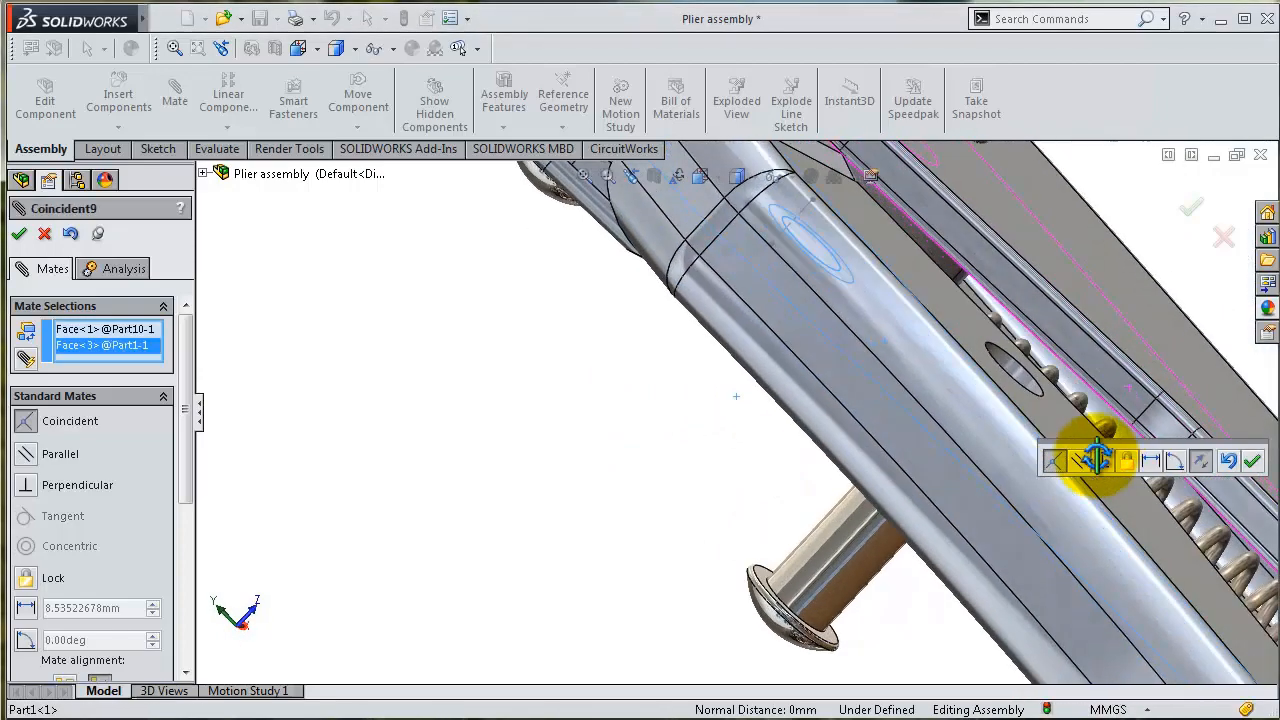
Add a 0.5 mm distance mate between the underside of the middle-hole rivet's head and the upper handle's side face.
{"action": "scroll", "coordinate": [816, 579], "scroll_direction": "down", "scroll_amount": 2}
{"action": "scroll", "coordinate": [795, 597], "scroll_direction": "up", "scroll_amount": 1}
{"action": "scroll", "coordinate": [794, 595], "scroll_direction": "down", "scroll_amount": 1}
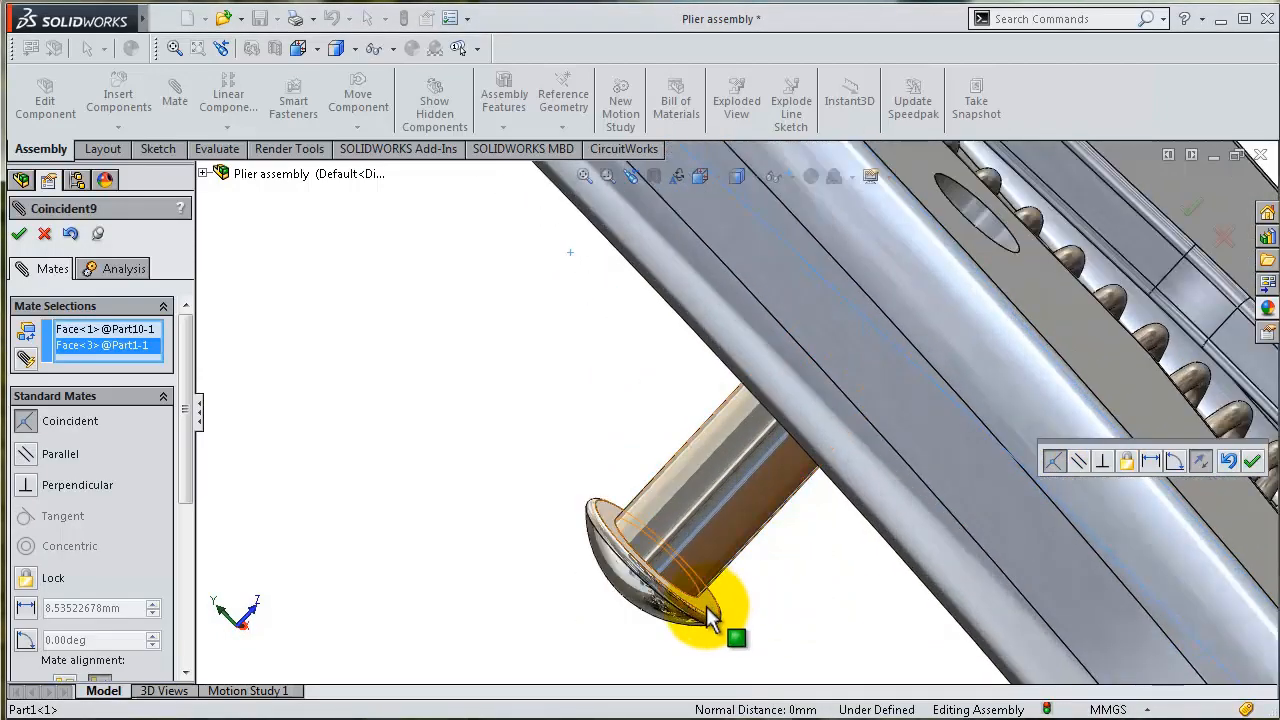
{"action": "left_click", "coordinate": [707, 608]}
{"action": "middle_click_drag", "start_coordinate": [790, 612], "coordinate": [906, 506]}
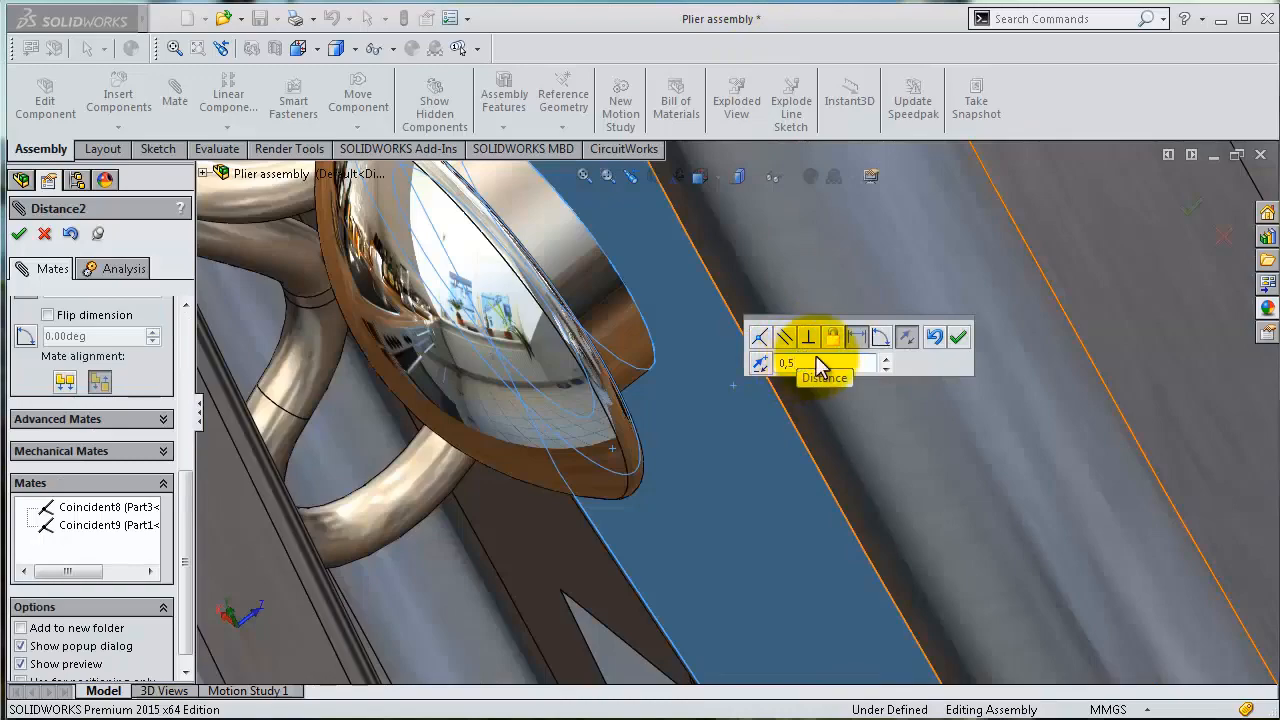
{"action": "left_click", "coordinate": [958, 337]}
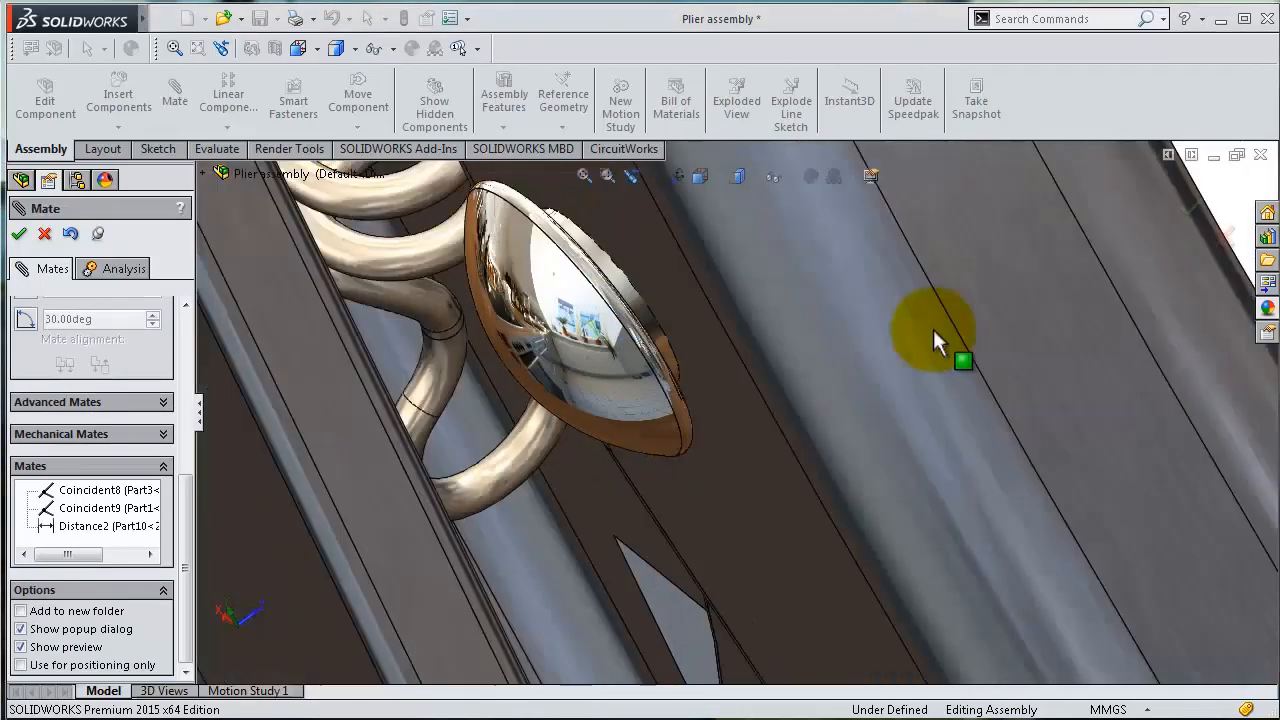
{"action": "scroll", "coordinate": [933, 329], "scroll_direction": "up", "scroll_amount": 6}
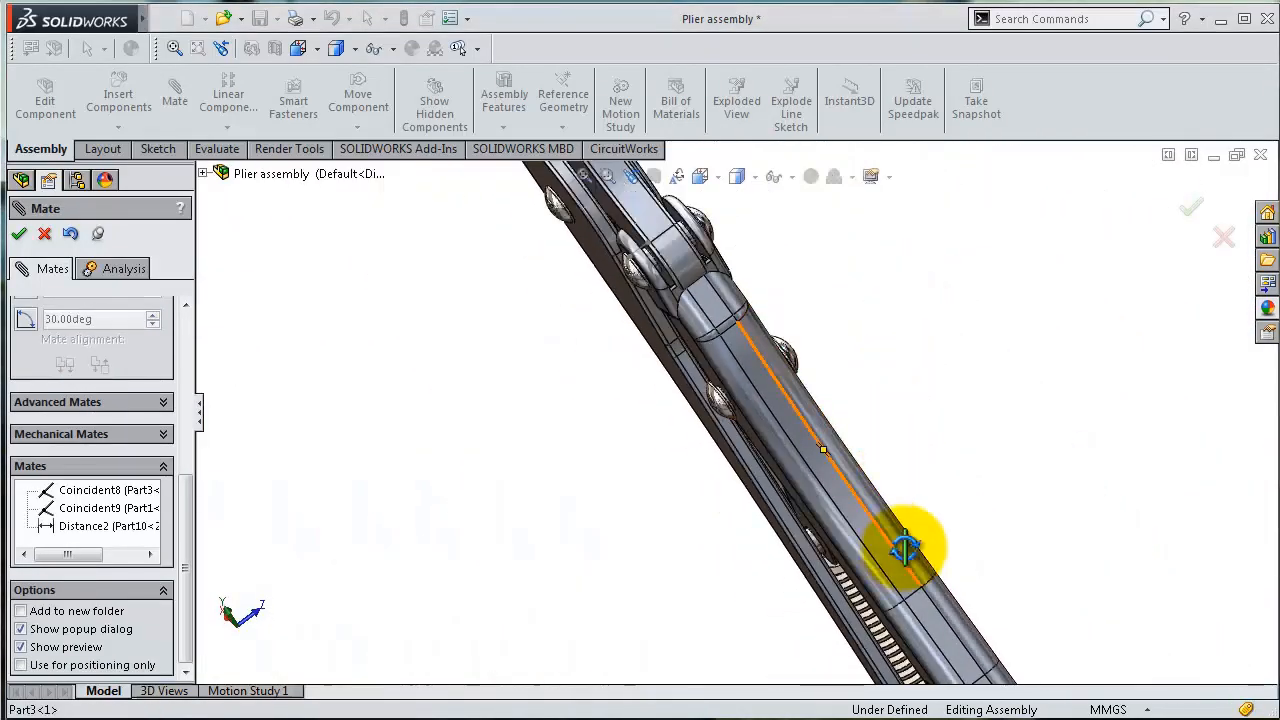
{"action": "middle_click_drag", "start_coordinate": [905, 548], "coordinate": [895, 380]}
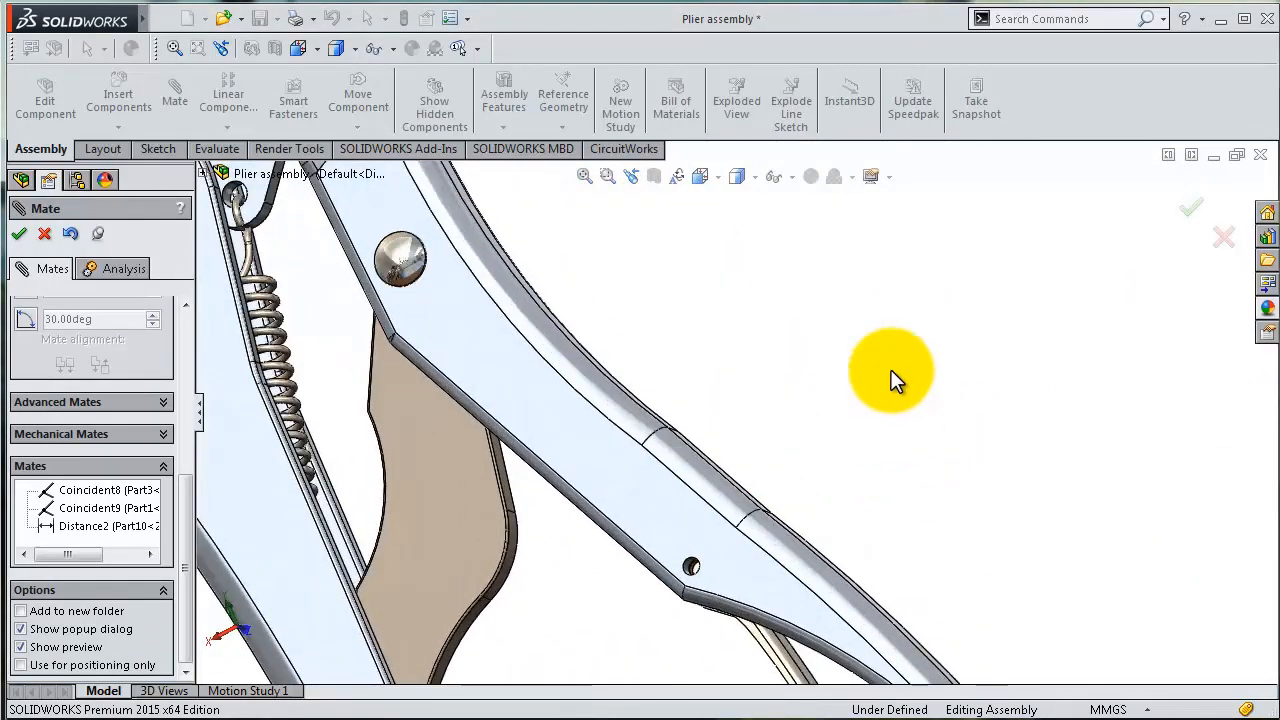
{"action": "key", "text": "alt+Tab"}
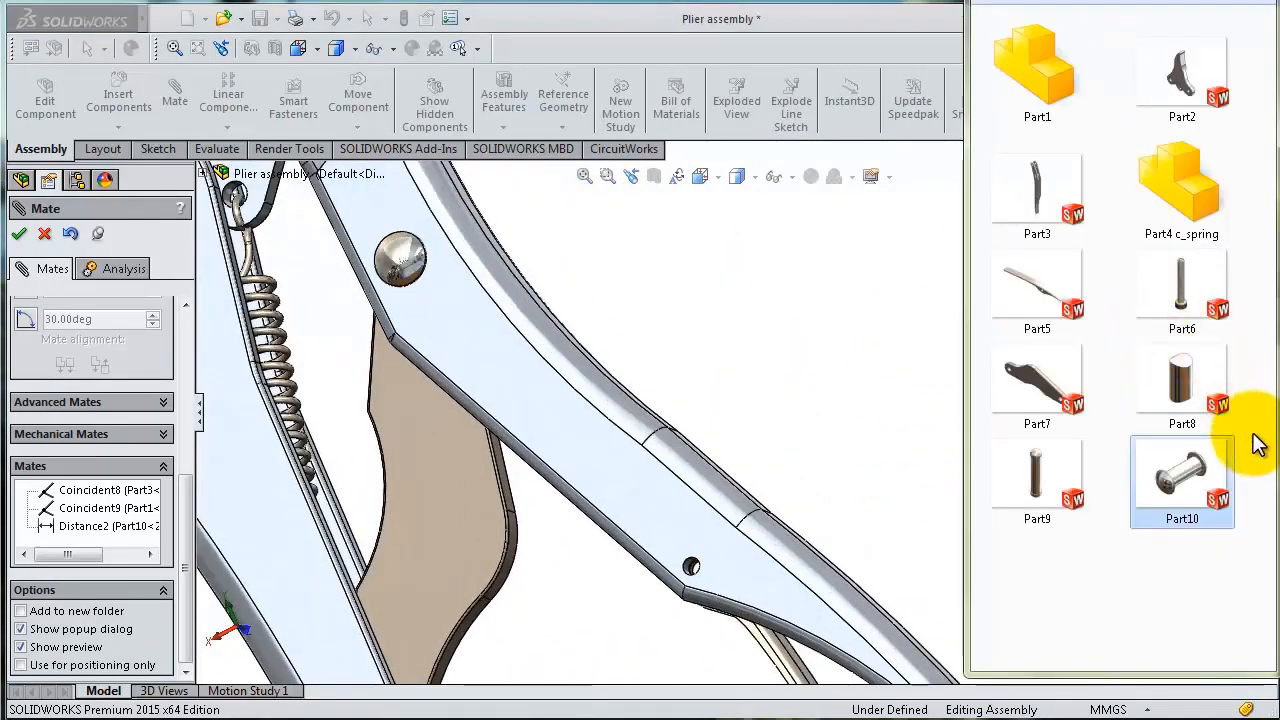
{"action": "left_click_drag", "start_coordinate": [1082, 468], "coordinate": [858, 475]}
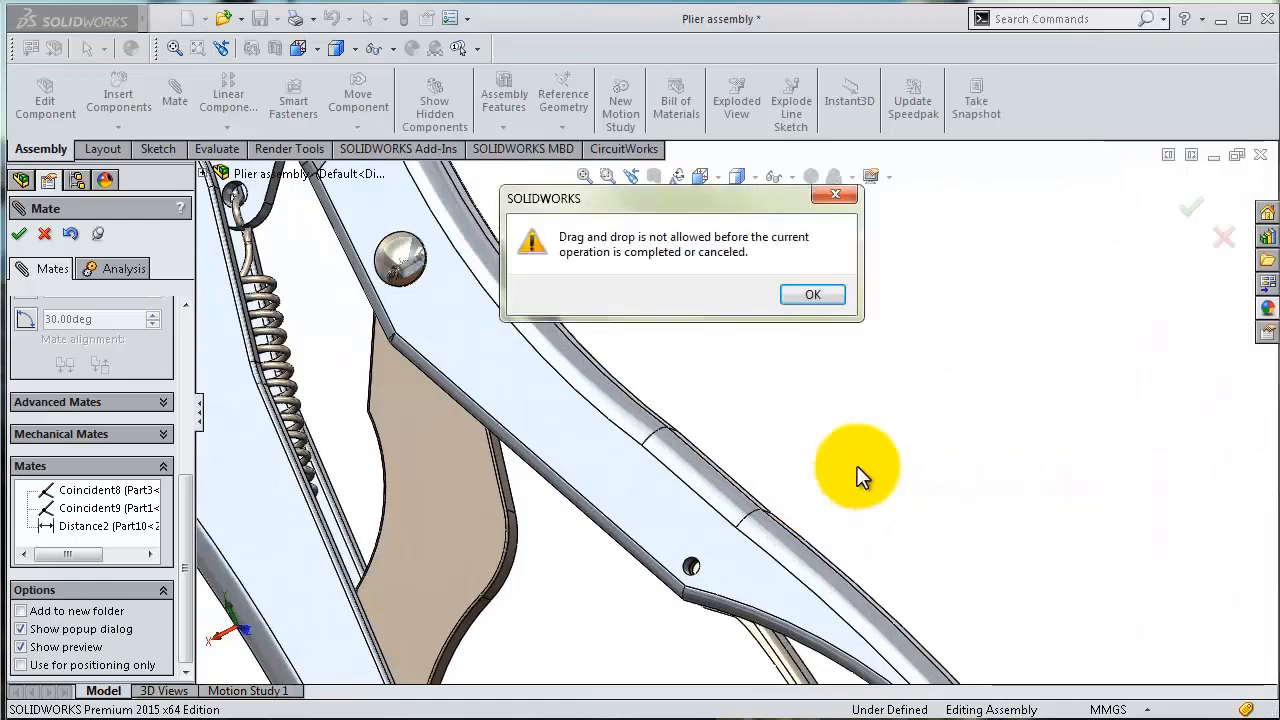
{"action": "left_click", "coordinate": [813, 294]}
Finish mating, bring Part9 in from the parts folder and mate it concentrically with the small hole near the upper handle's rear.
{"action": "left_click", "coordinate": [1196, 207]}
{"action": "key", "text": "alt+Tab"}
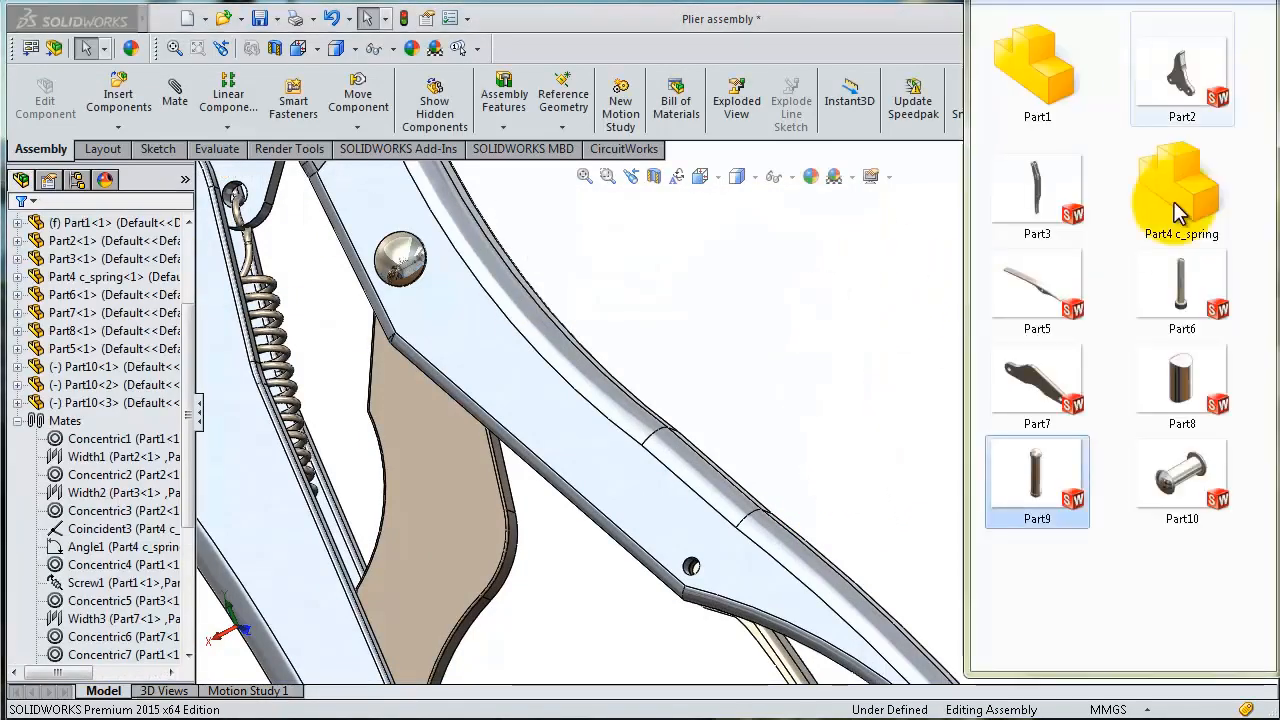
{"action": "left_click_drag", "start_coordinate": [1024, 472], "coordinate": [682, 585]}
{"action": "left_click", "coordinate": [893, 473]}
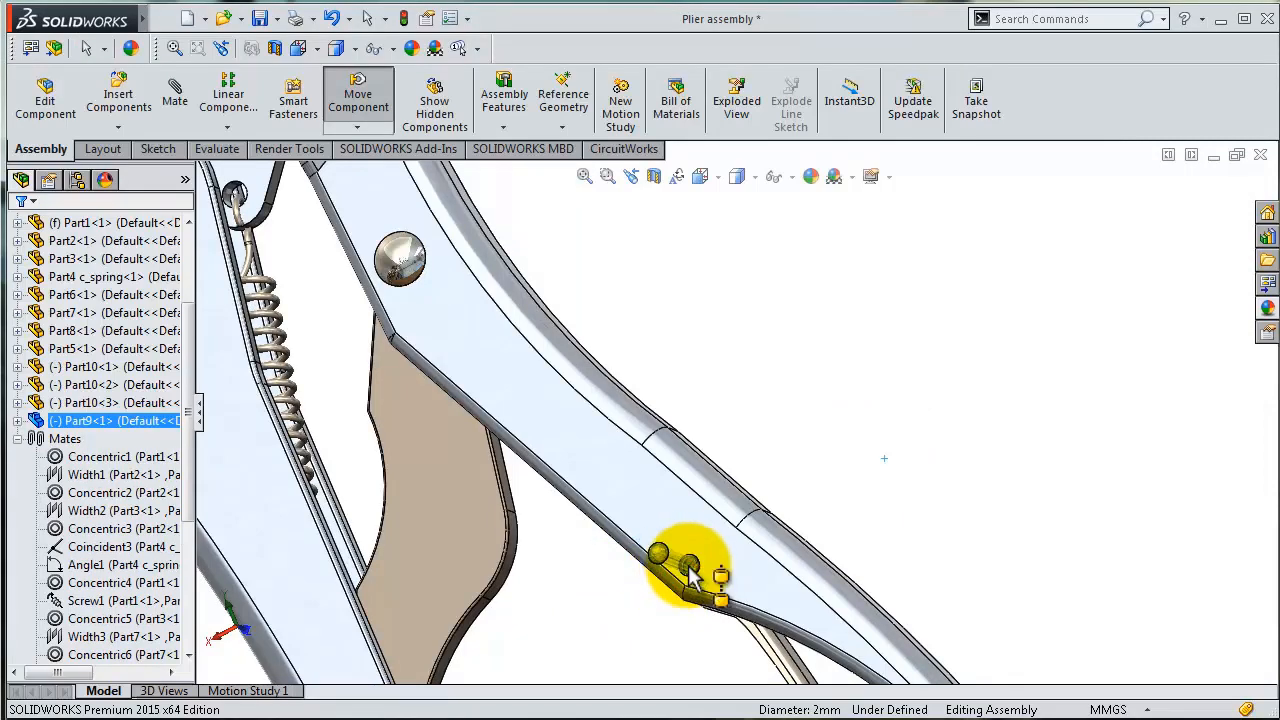
{"action": "left_click_drag", "start_coordinate": [692, 575], "coordinate": [792, 570]}
{"action": "left_click", "coordinate": [938, 598]}
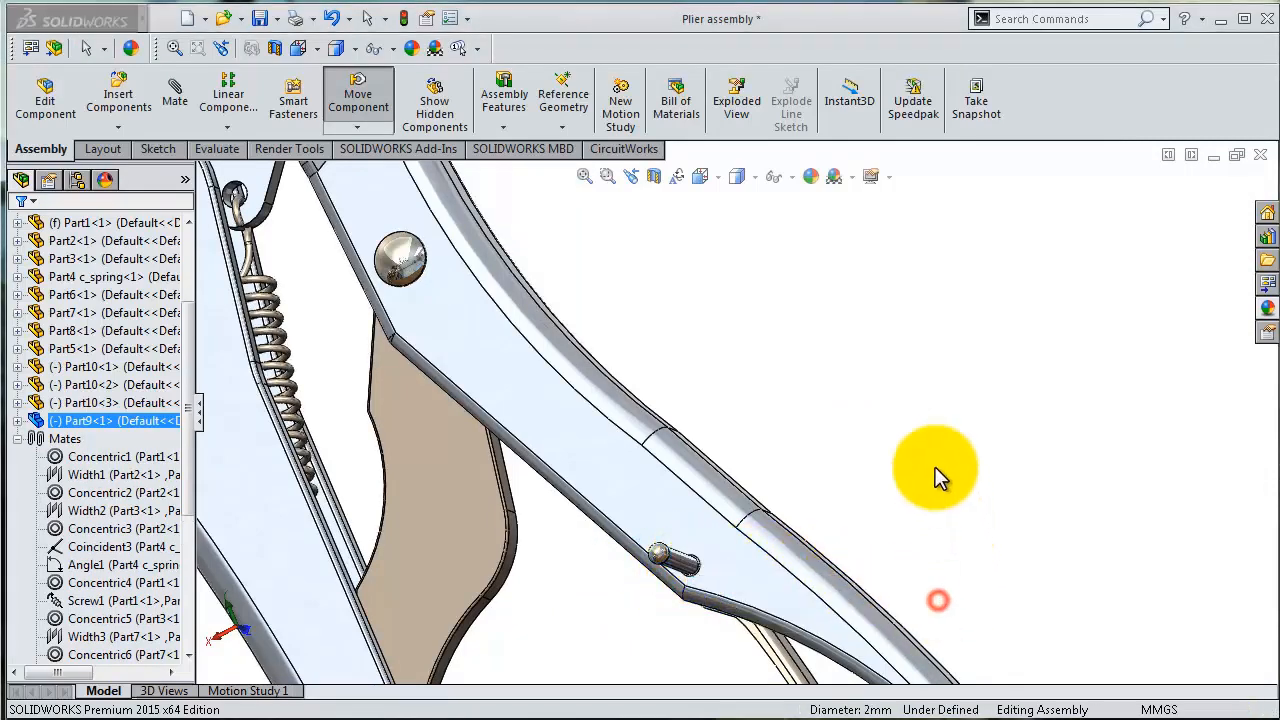
Add a coincident mate between the underside of the Part9 pin's head and the upper handle's outer side face.
{"action": "scroll", "coordinate": [851, 566], "scroll_direction": "down", "scroll_amount": 8}
{"action": "left_click_drag", "start_coordinate": [518, 458], "coordinate": [600, 443]}
{"action": "left_click", "coordinate": [638, 373]}
{"action": "middle_click_drag", "start_coordinate": [640, 370], "coordinate": [457, 457]}
{"action": "left_click", "coordinate": [457, 457]}
{"action": "left_click", "coordinate": [670, 335]}
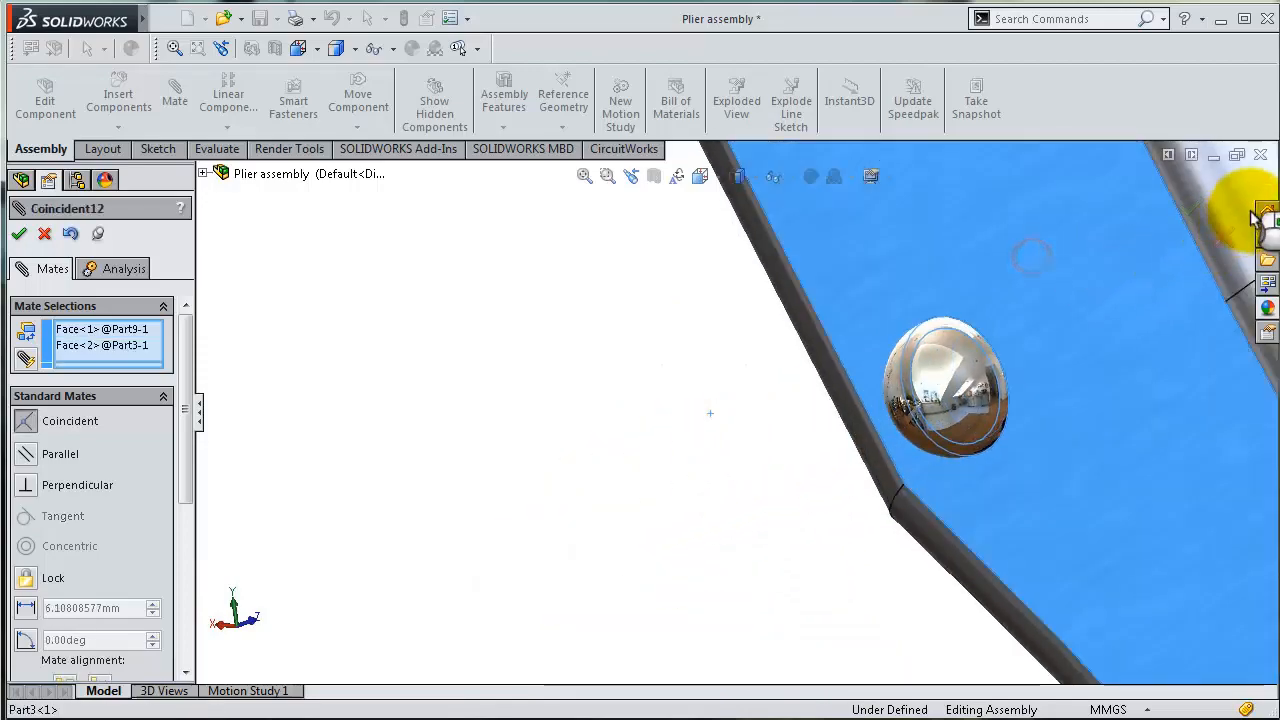
{"action": "left_click", "coordinate": [1255, 197]}
{"action": "middle_click_drag", "start_coordinate": [1255, 197], "coordinate": [1040, 258]}
{"action": "left_click", "coordinate": [1185, 205]}
Hide the spring's sketch line shown in the hole where the spring hooks in.
{"action": "scroll", "coordinate": [920, 360], "scroll_direction": "up", "scroll_amount": 3}
{"action": "middle_click_drag", "start_coordinate": [920, 360], "coordinate": [514, 514]}
{"action": "scroll", "coordinate": [643, 602], "scroll_direction": "down", "scroll_amount": 3}
{"action": "middle_click_drag", "start_coordinate": [643, 602], "coordinate": [523, 437]}
{"action": "scroll", "coordinate": [502, 488], "scroll_direction": "down", "scroll_amount": 6}
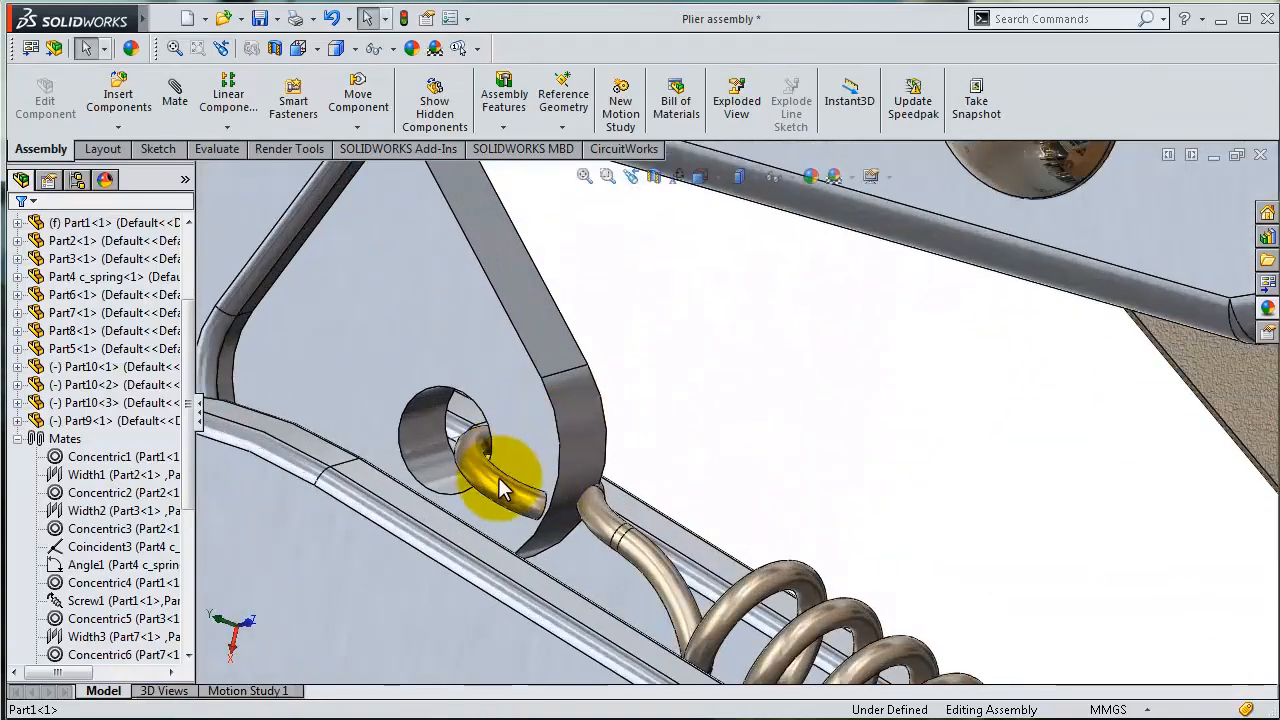
{"action": "left_click", "coordinate": [438, 452]}
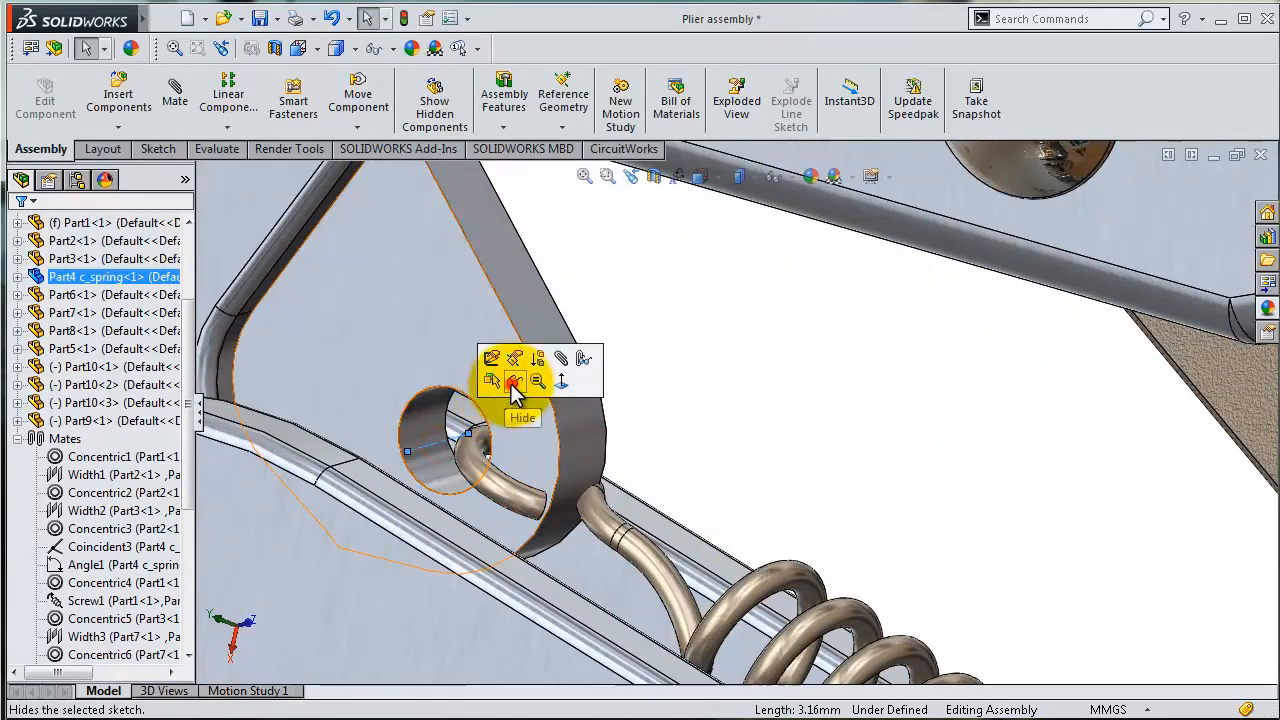
{"action": "left_click", "coordinate": [513, 390]}
Examine the completed plier assembly as a whole, including its rivets, spring and jaws.
{"action": "scroll", "coordinate": [578, 420], "scroll_direction": "up", "scroll_amount": 8}
{"action": "mouse_move", "coordinate": [829, 594]}
{"action": "middle_mouse_down"}
{"action": "mouse_move", "coordinate": [894, 563]}
{"action": "mouse_move", "coordinate": [930, 625]}
{"action": "mouse_move", "coordinate": [923, 609]}
{"action": "middle_mouse_up"}
{"action": "scroll", "coordinate": [929, 594], "scroll_direction": "up", "scroll_amount": 4}
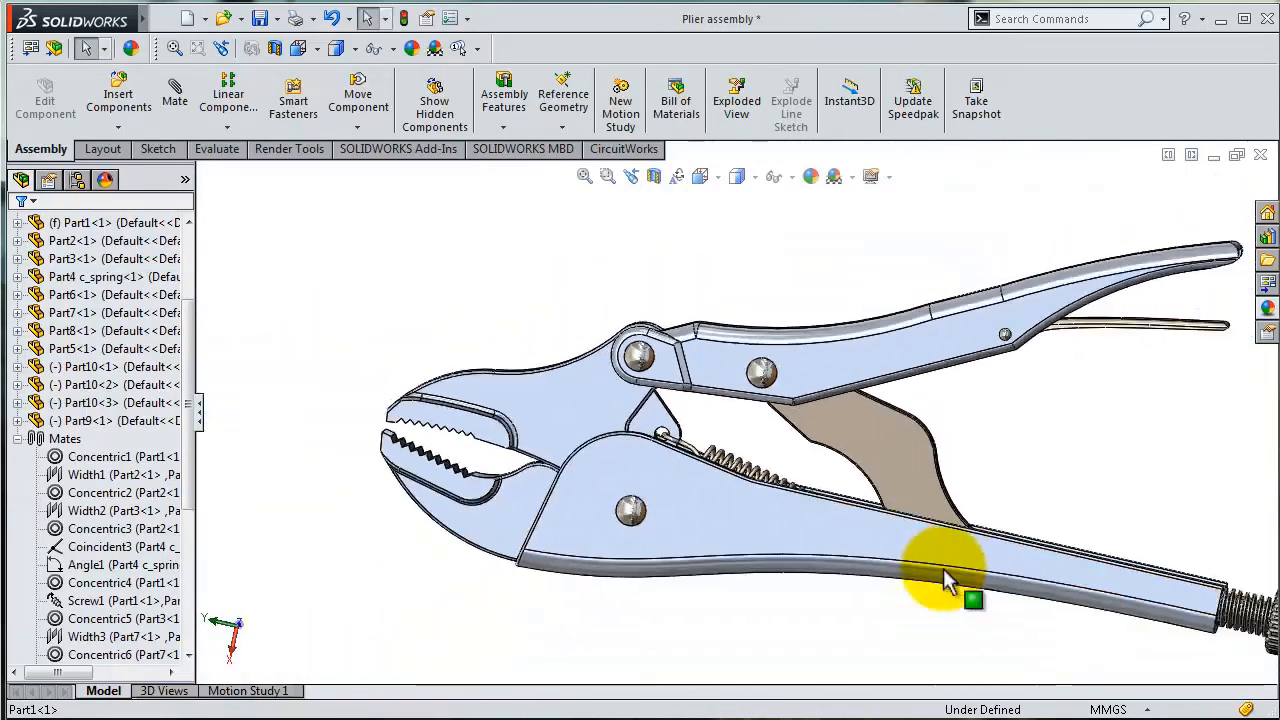
{"action": "scroll", "coordinate": [948, 582], "scroll_direction": "up", "scroll_amount": 2}
{"action": "middle_click_drag", "start_coordinate": [951, 563], "coordinate": [978, 610]}
{"action": "scroll", "coordinate": [1028, 598], "scroll_direction": "down", "scroll_amount": 2}
{"action": "scroll", "coordinate": [1035, 402], "scroll_direction": "up", "scroll_amount": 2}
{"action": "scroll", "coordinate": [929, 386], "scroll_direction": "down", "scroll_amount": 2}
{"action": "scroll", "coordinate": [880, 372], "scroll_direction": "up", "scroll_amount": 2}
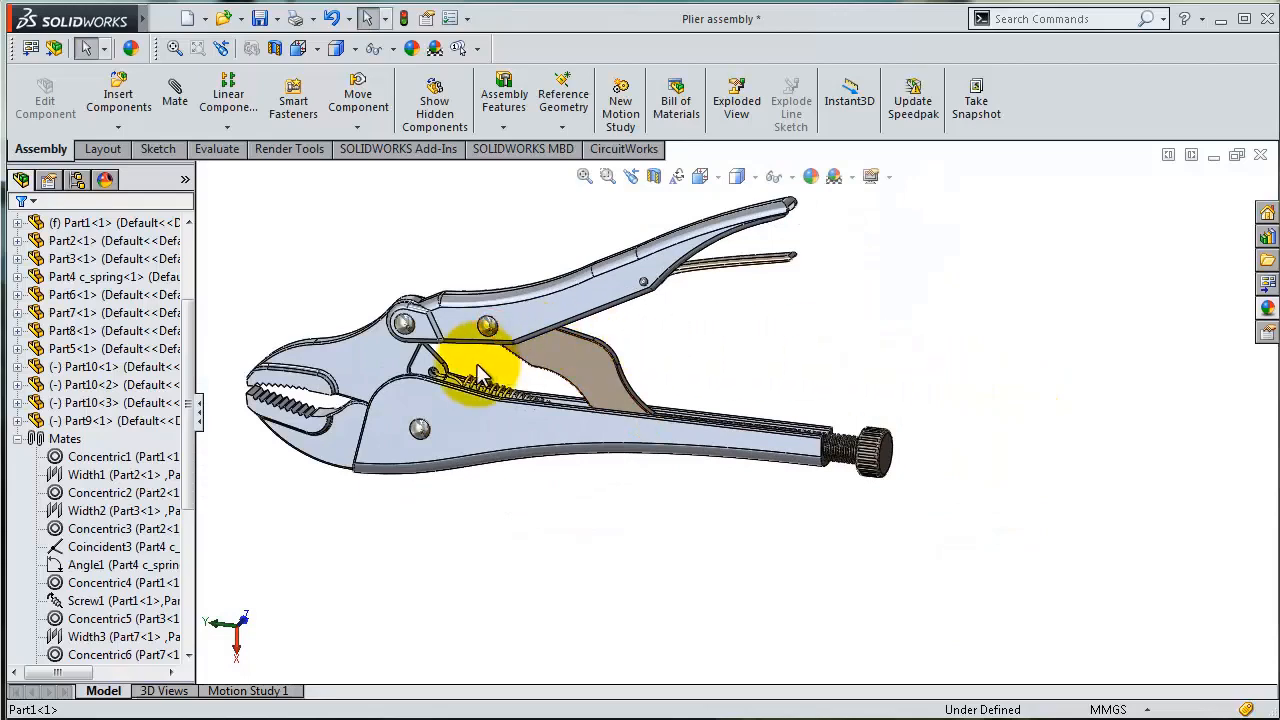
{"action": "scroll", "coordinate": [477, 364], "scroll_direction": "down", "scroll_amount": 1}
{"action": "scroll", "coordinate": [460, 362], "scroll_direction": "up", "scroll_amount": 1}
{"action": "scroll", "coordinate": [500, 390], "scroll_direction": "down", "scroll_amount": 1}
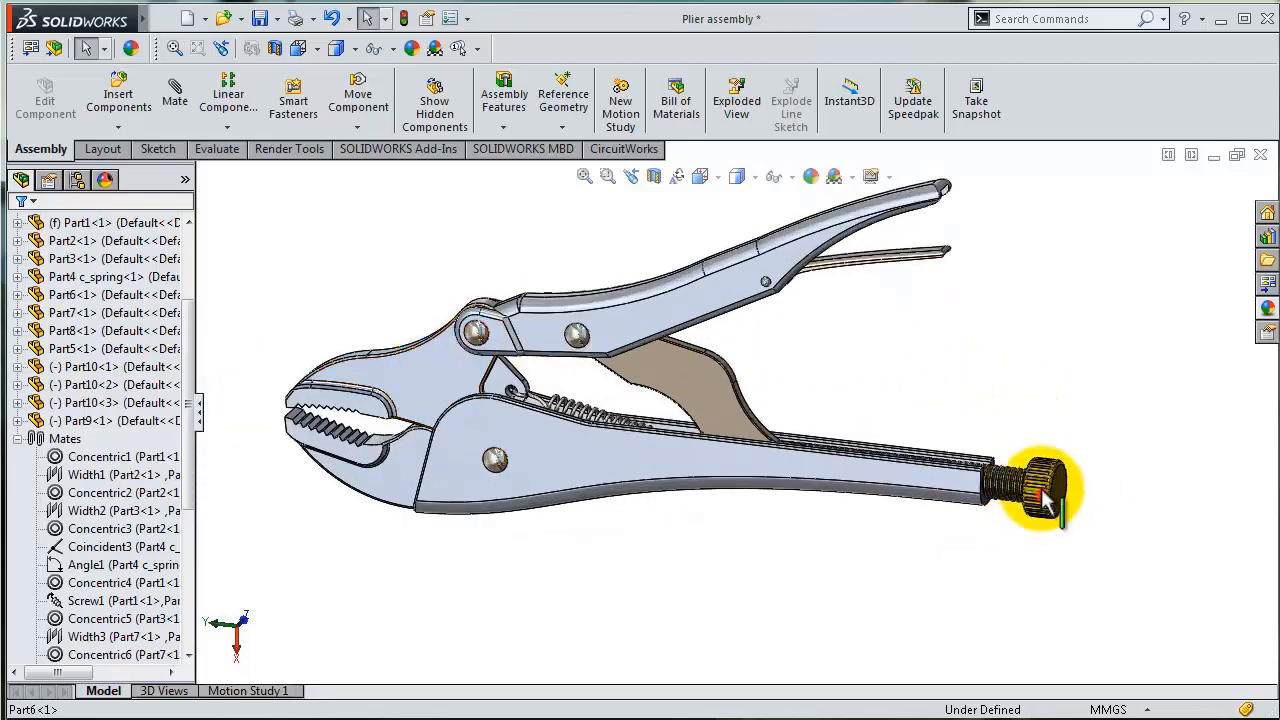
Test the mechanism by turning the adjusting screw's knob and swinging the upper handle open and back toward the lower handle.
{"action": "left_click_drag", "start_coordinate": [1042, 490], "coordinate": [1020, 420]}
{"action": "left_click_drag", "start_coordinate": [740, 298], "coordinate": [643, 190]}
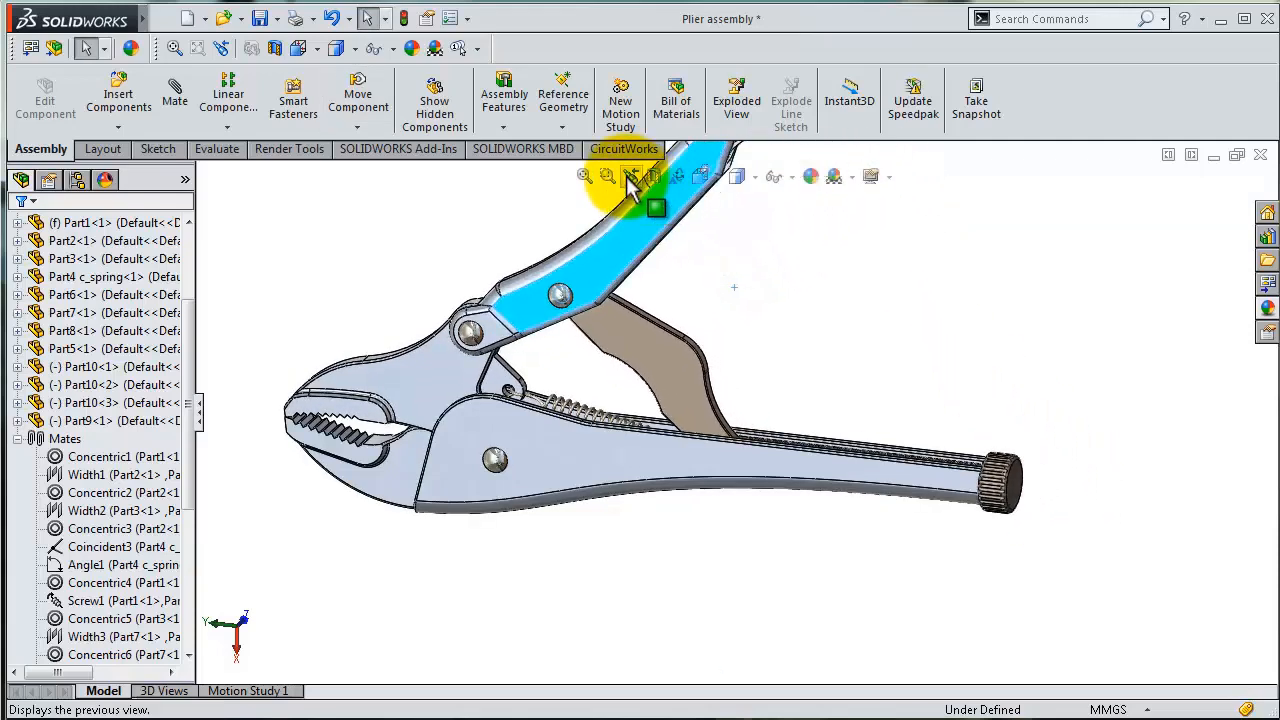
{"action": "left_click_drag", "start_coordinate": [668, 232], "coordinate": [791, 378]}
{"action": "left_click", "coordinate": [856, 391]}
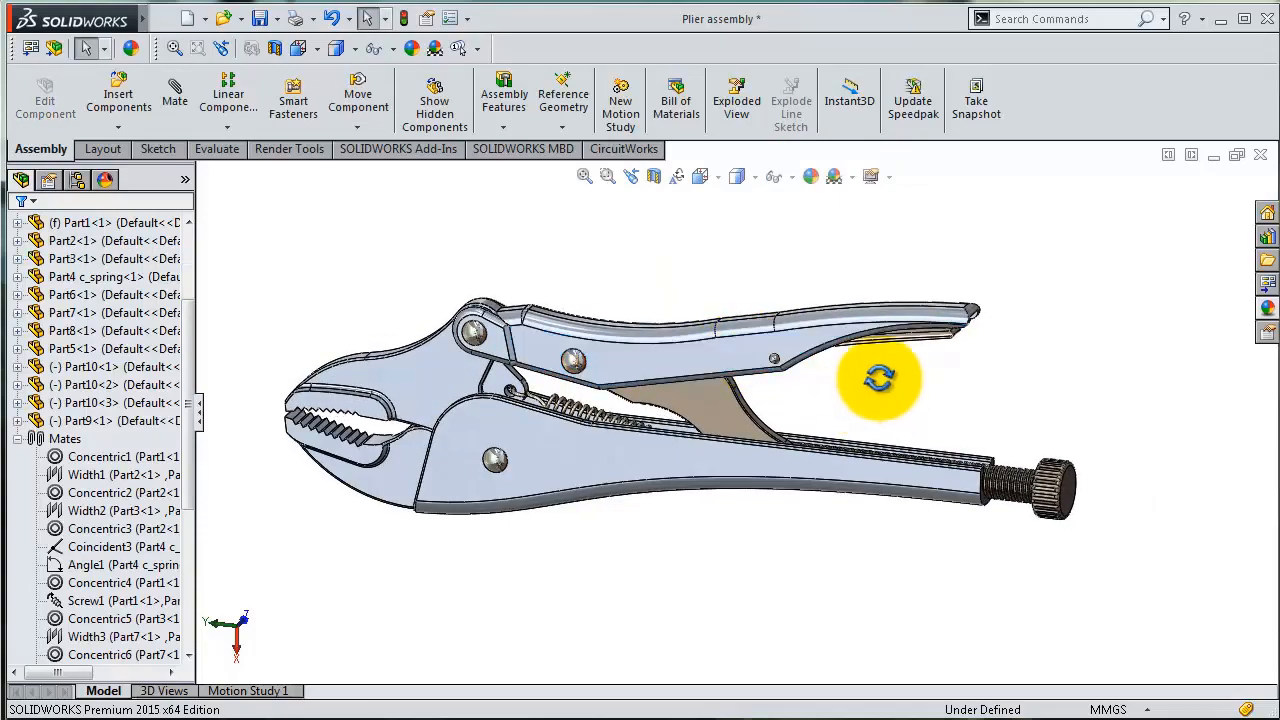
Inspect the pliers from both sides with the integrated render preview.
{"action": "middle_click_drag", "start_coordinate": [879, 378], "coordinate": [920, 234]}
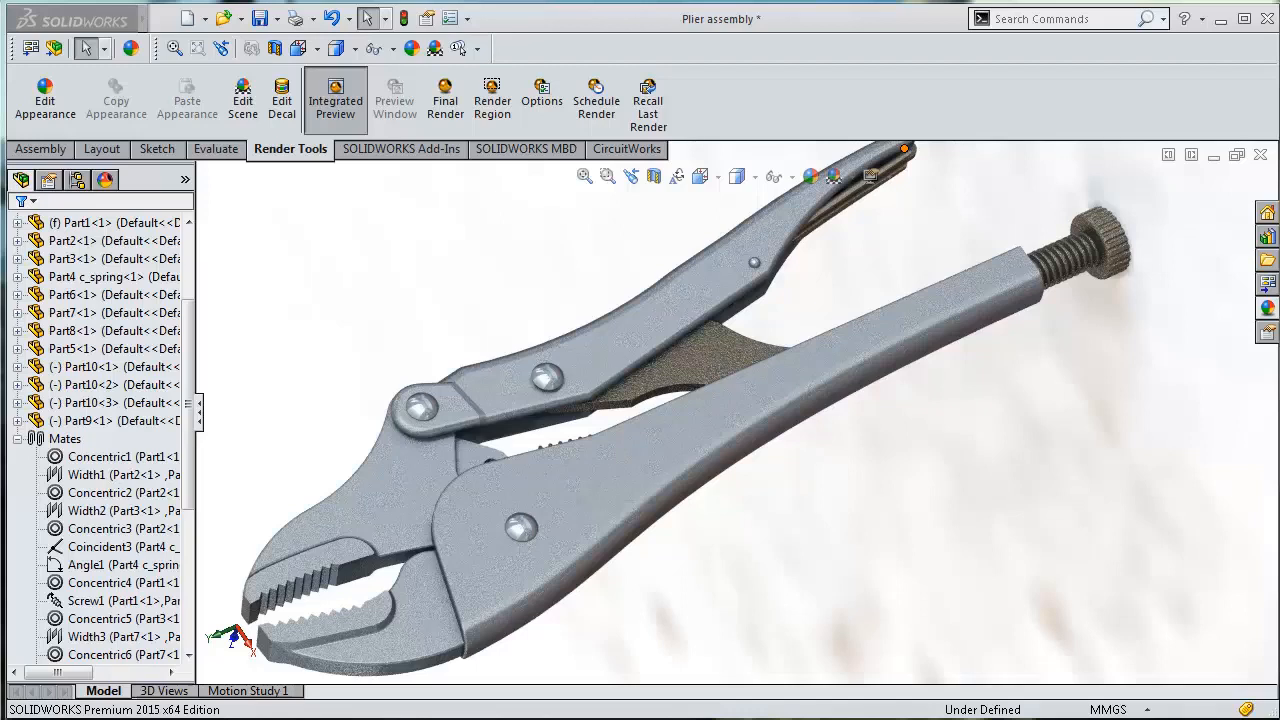
{"action": "middle_click_drag", "start_coordinate": [816, 496], "coordinate": [831, 491]}
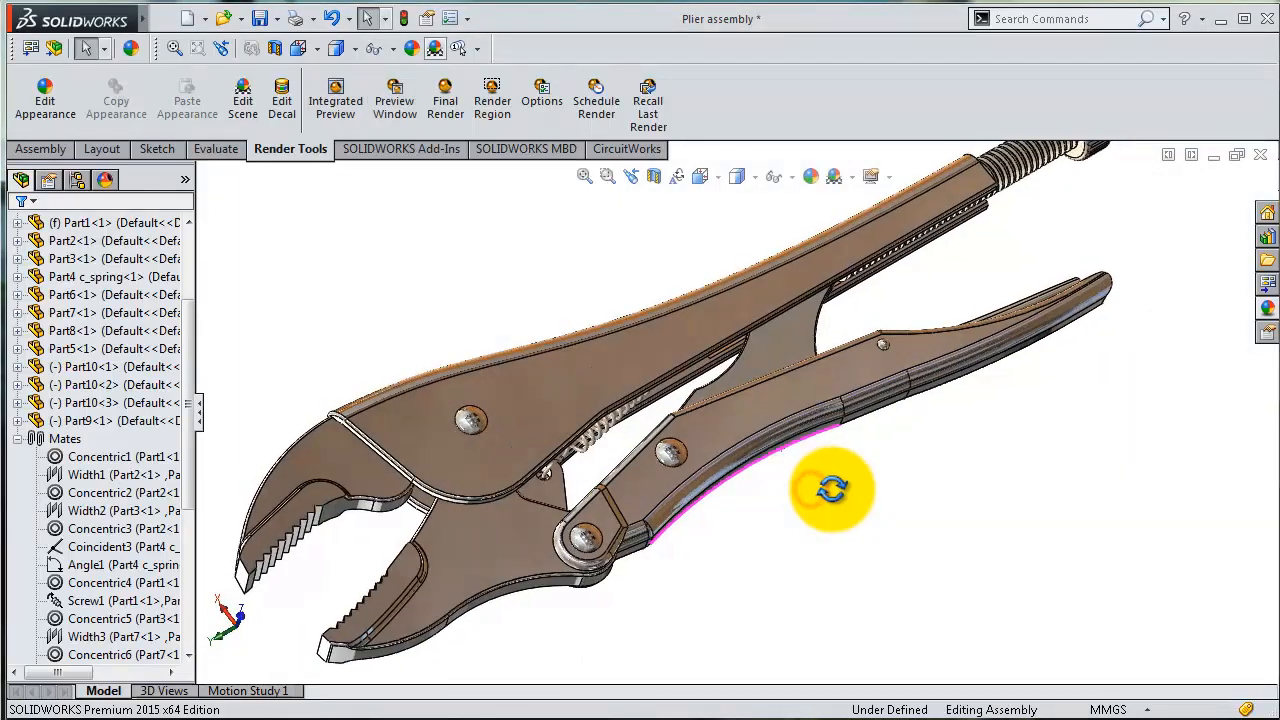
{"action": "scroll", "coordinate": [826, 486], "scroll_direction": "up", "scroll_amount": 3}
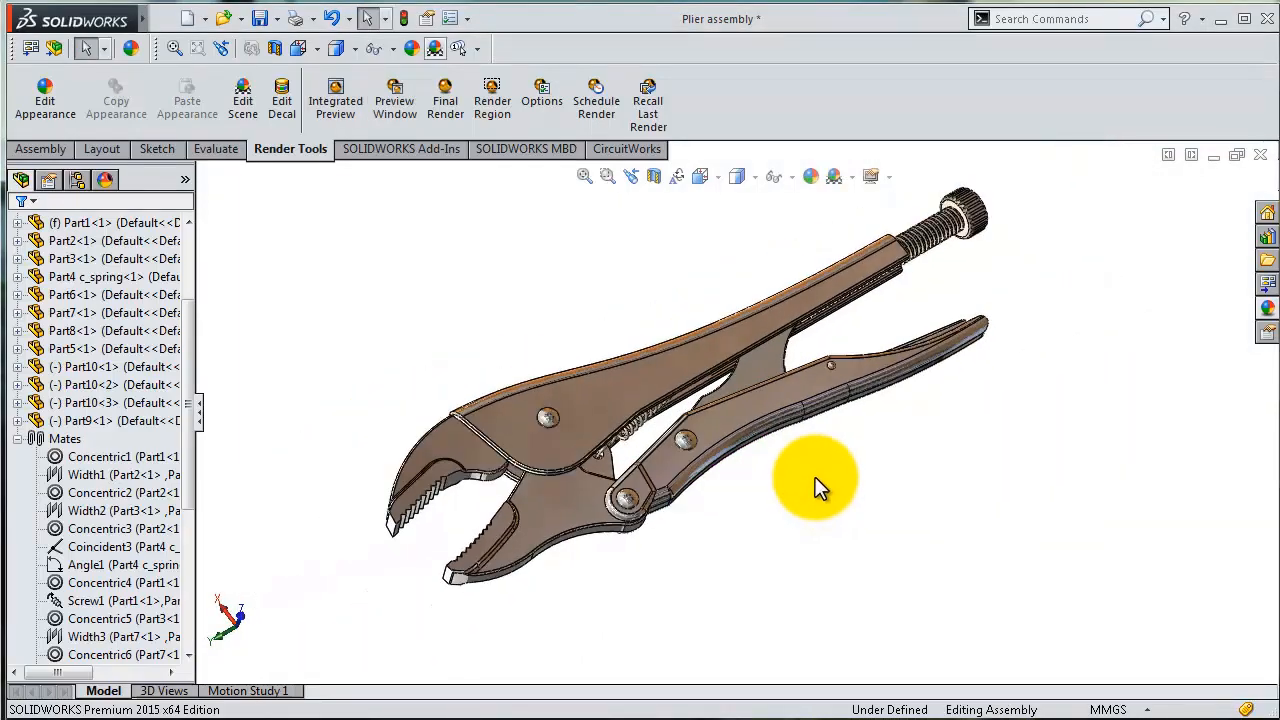
{"action": "middle_click_drag", "start_coordinate": [933, 287], "coordinate": [929, 314]}
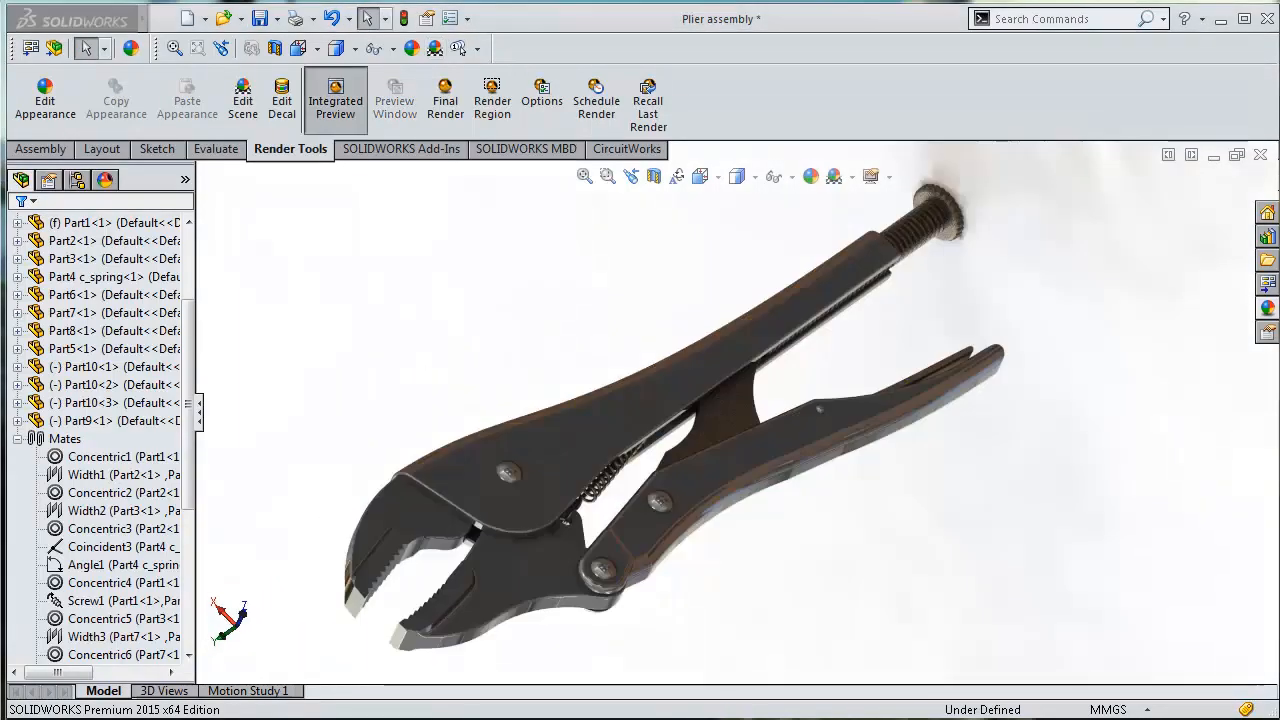